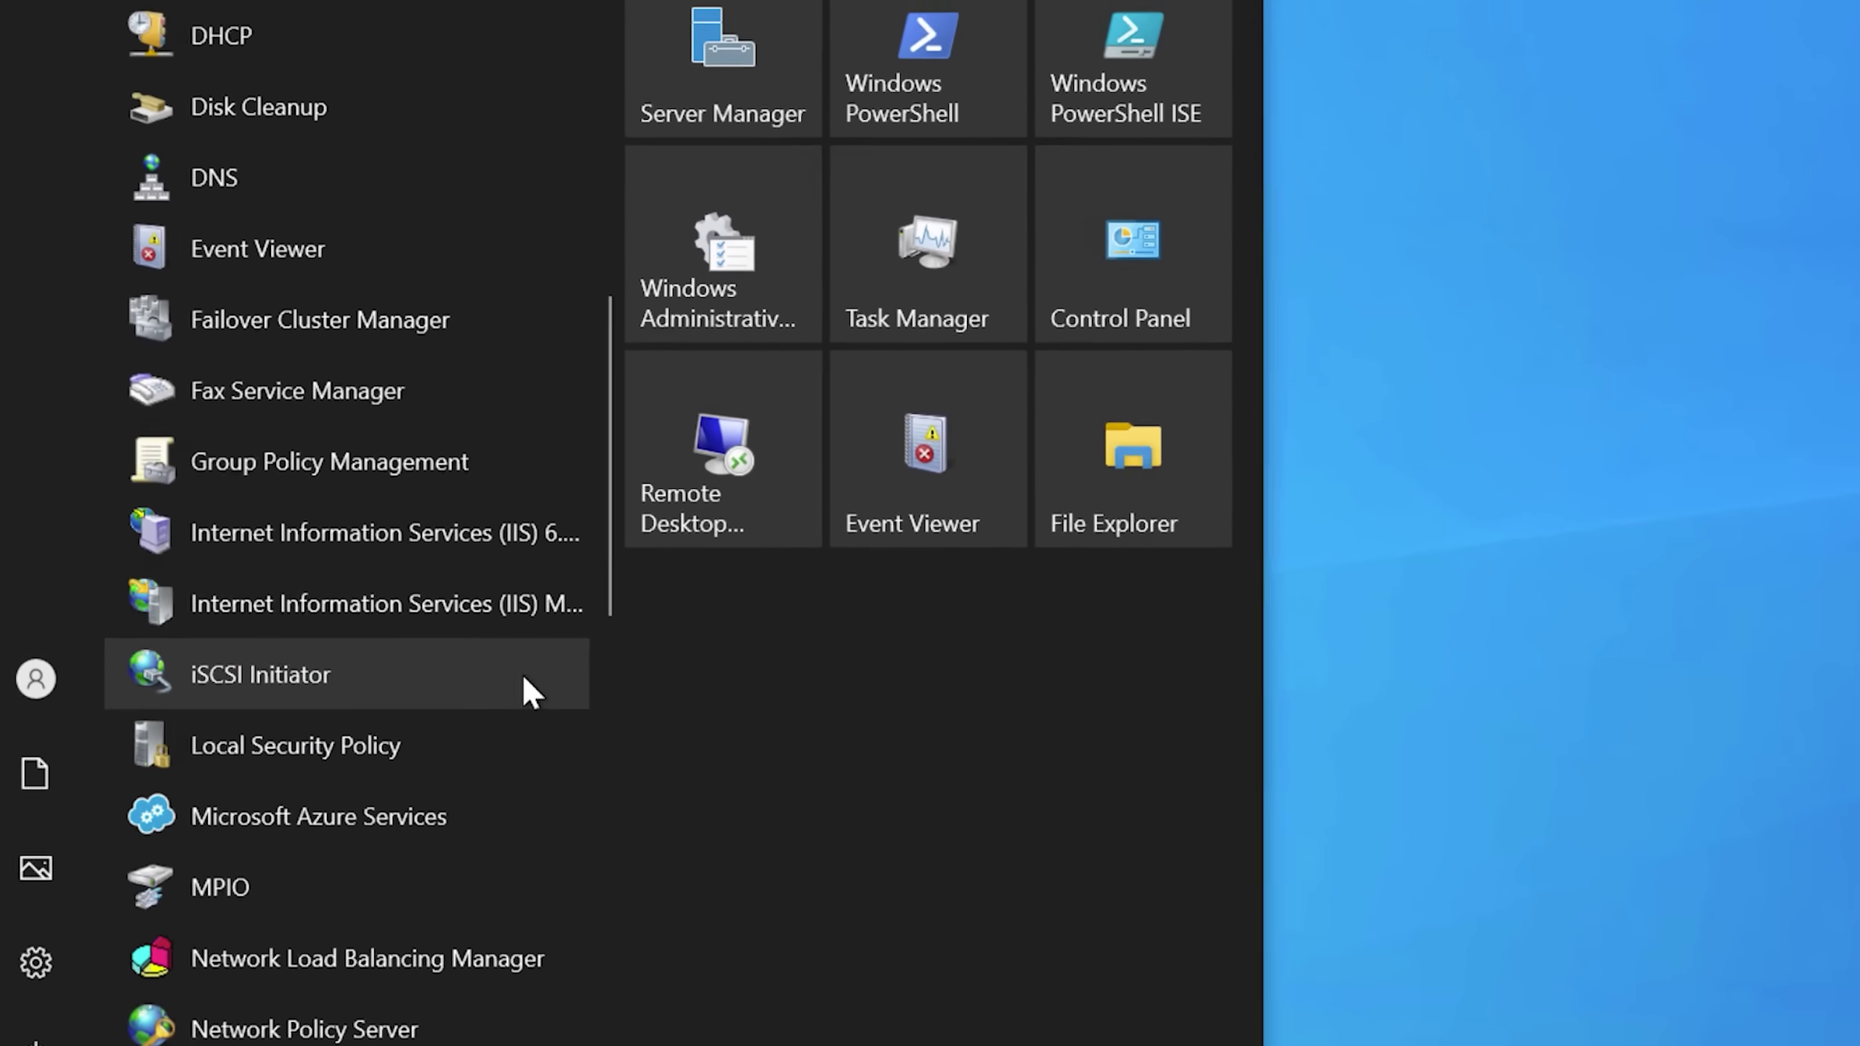
{"action": "scroll", "coordinate": [530, 673], "scroll_direction": "down", "scroll_amount": 3}
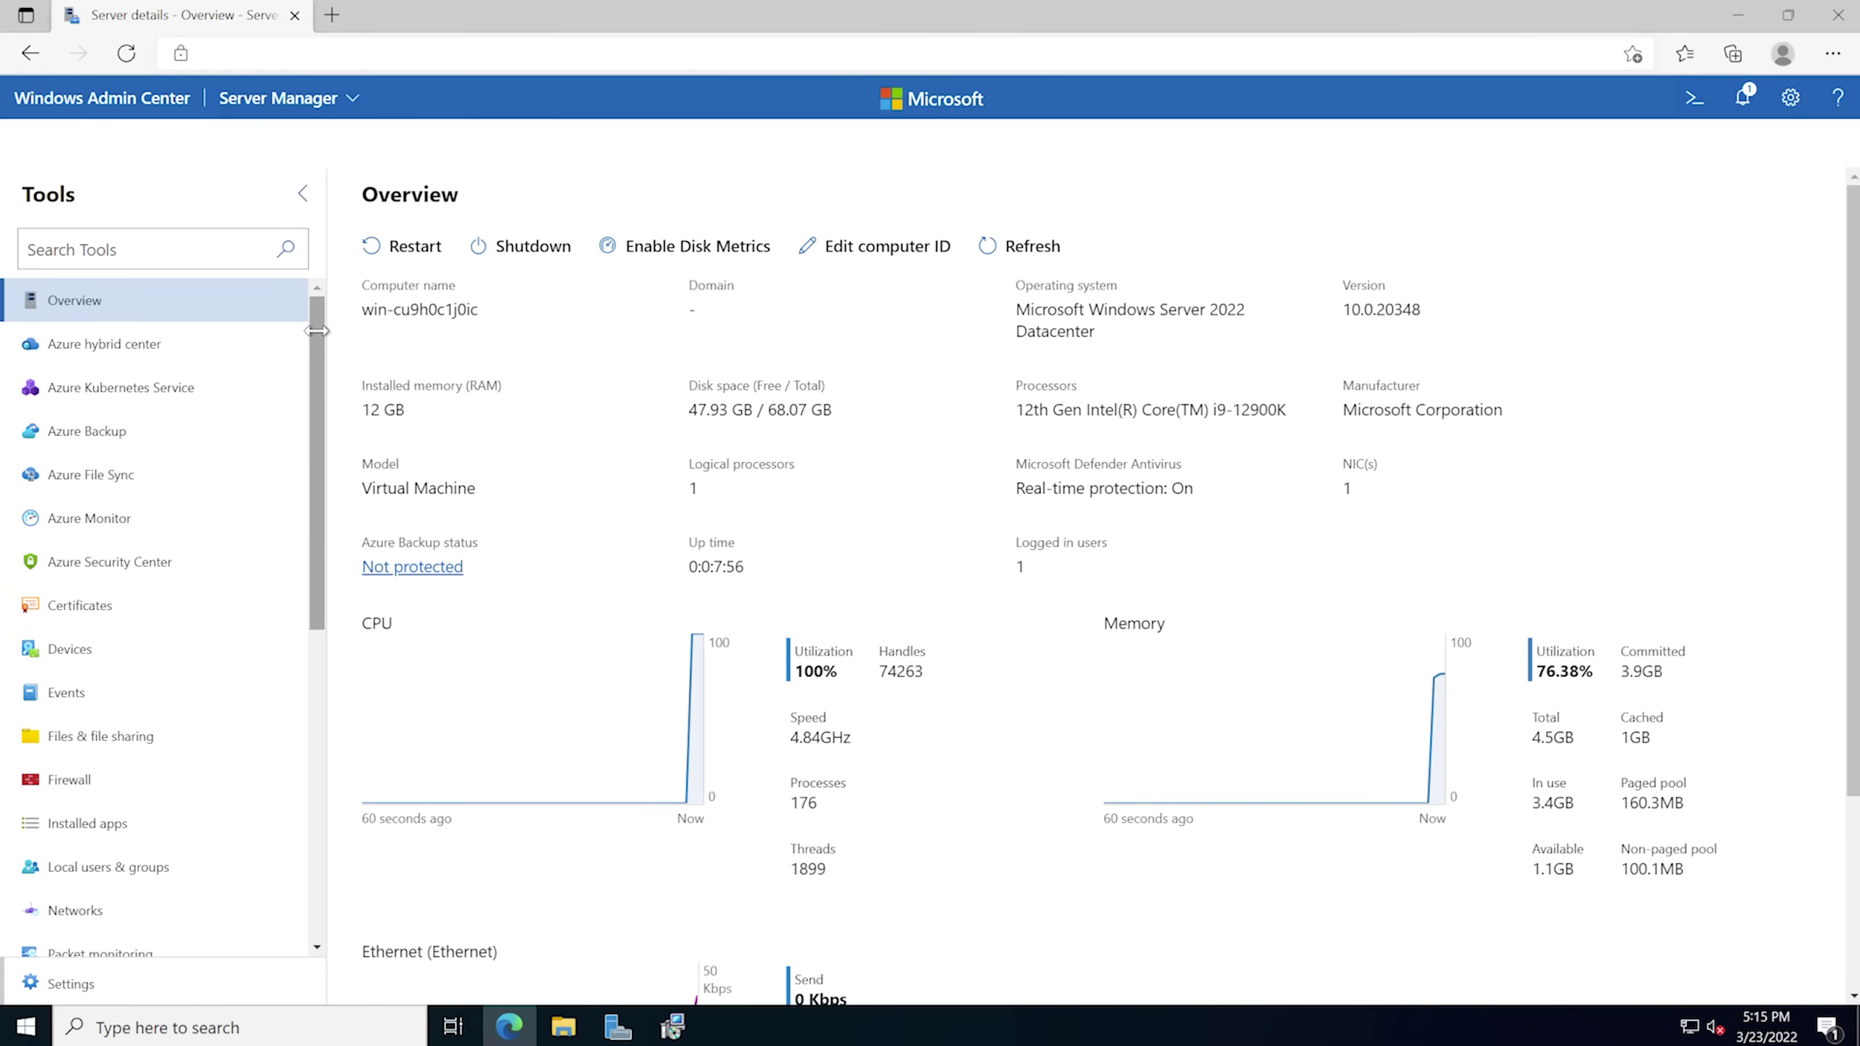
{"action": "scroll", "coordinate": [1075, 592], "scroll_direction": "down", "scroll_amount": 2}
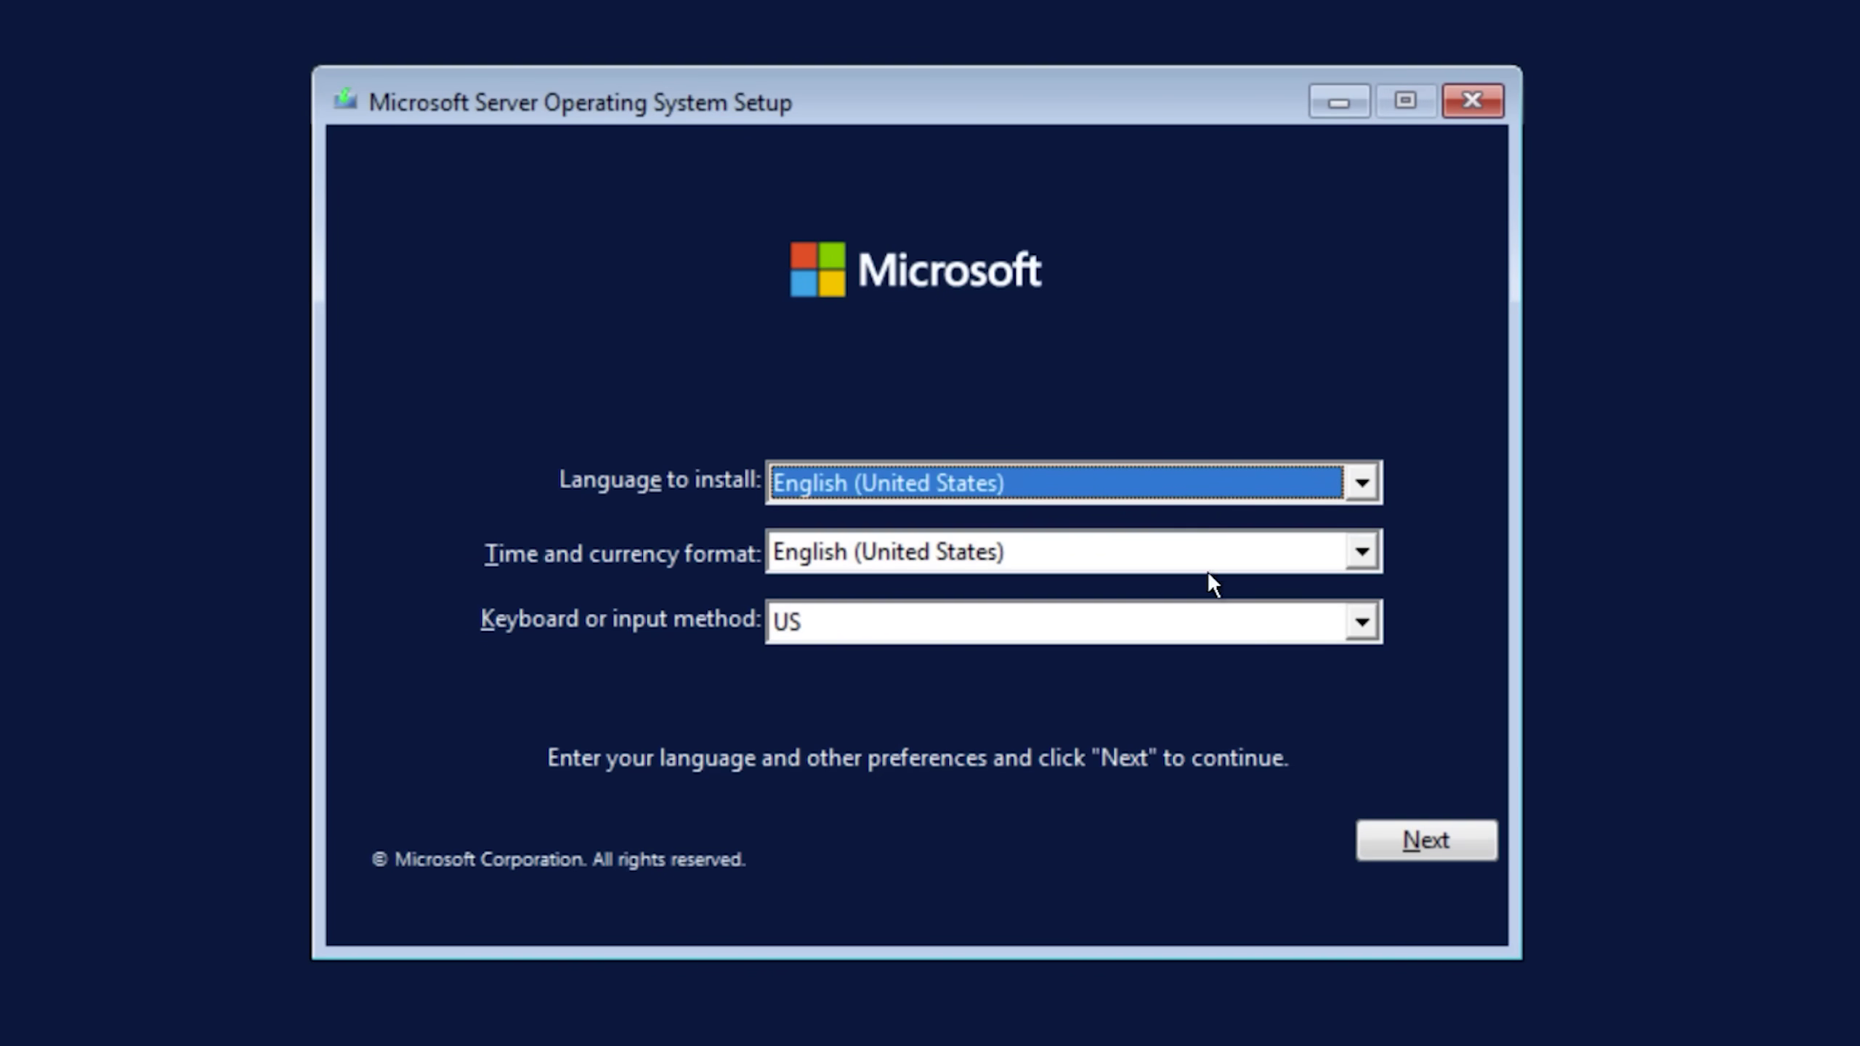
Accept the language settings, start setup, and choose Windows Server 2022 Datacenter (Desktop Experience).
{"action": "left_click", "coordinate": [1421, 847]}
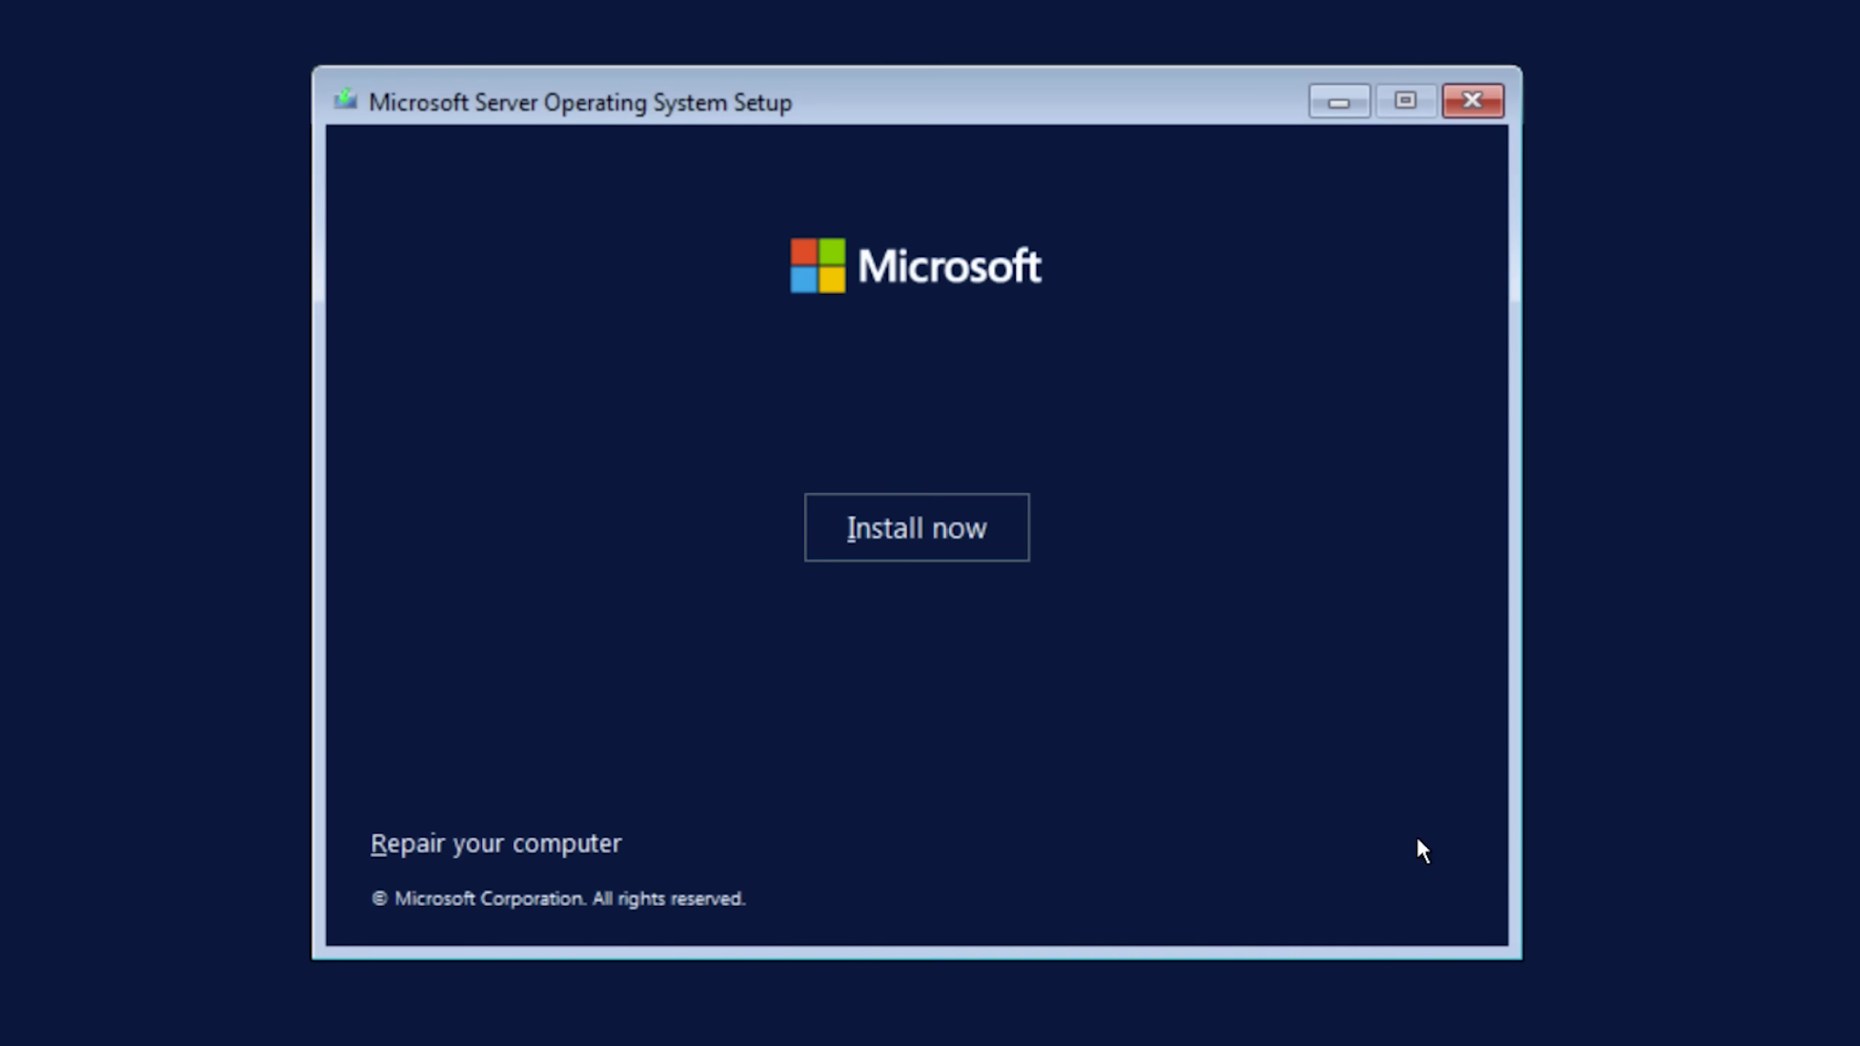
{"action": "left_click", "coordinate": [928, 533]}
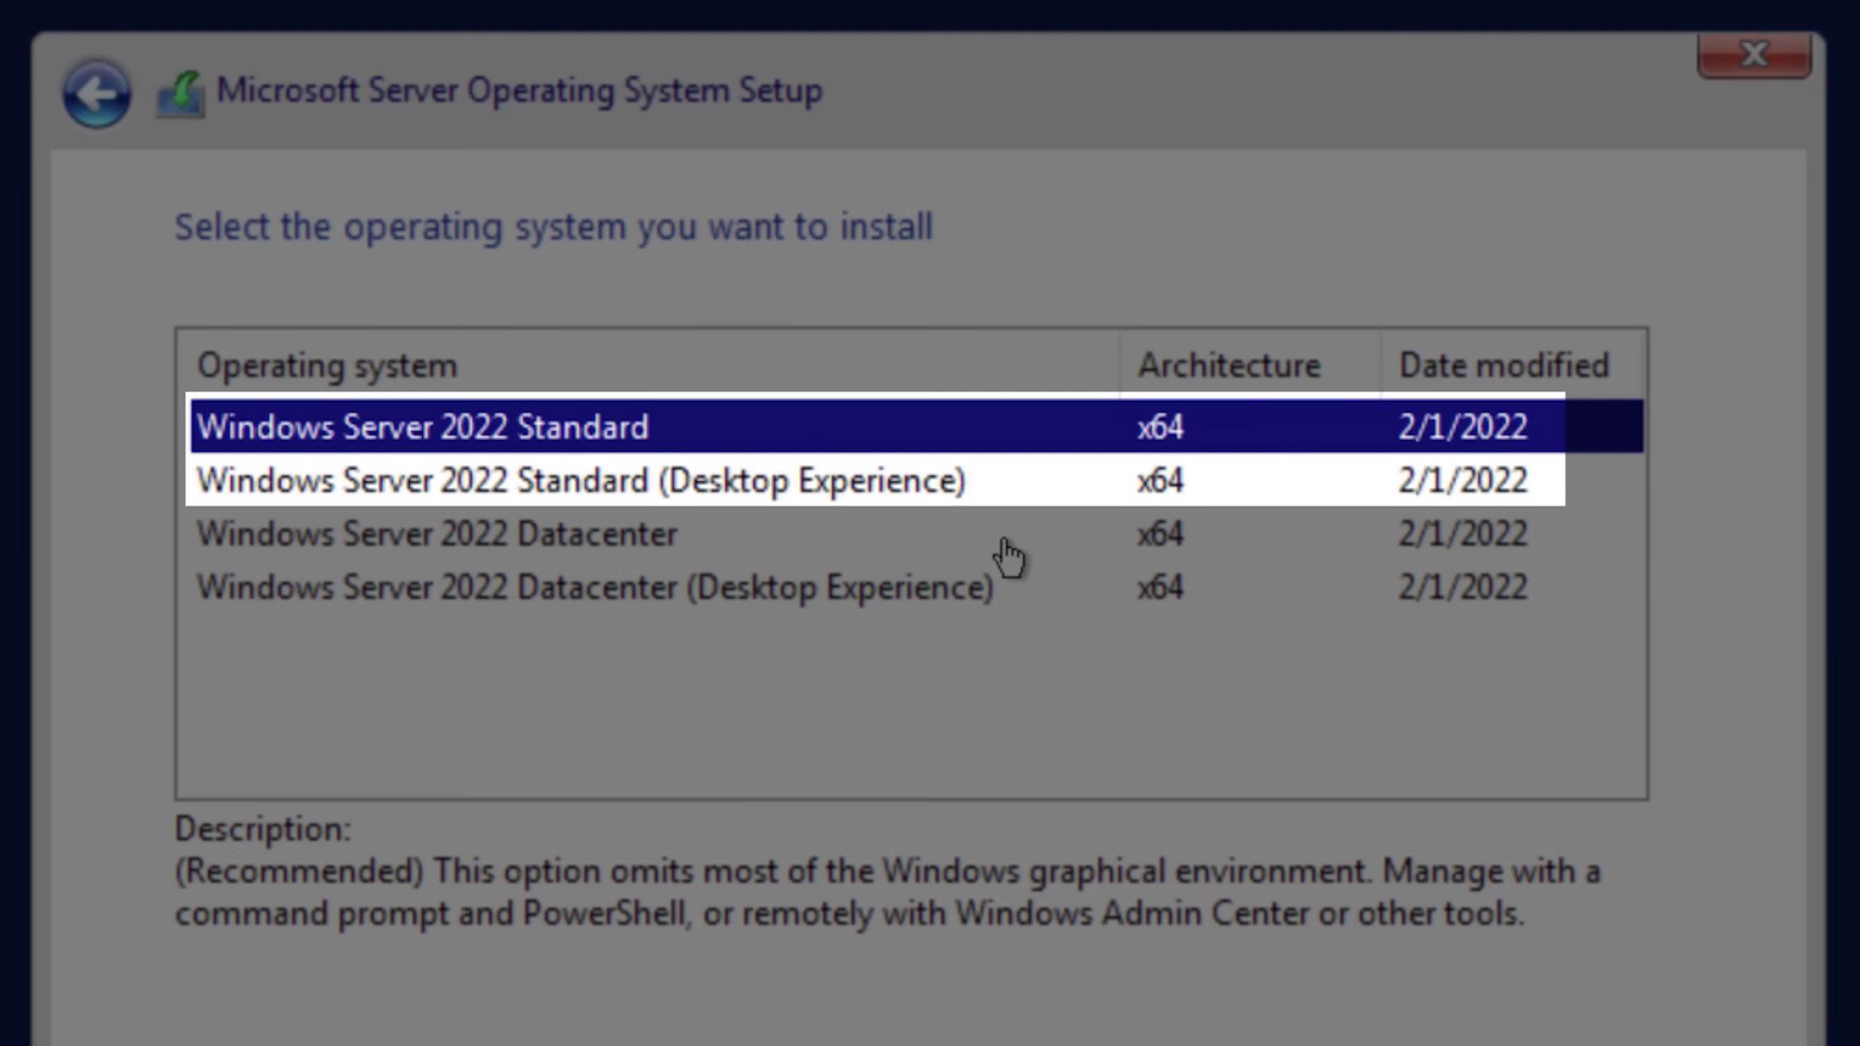
{"action": "left_click", "coordinate": [1008, 553]}
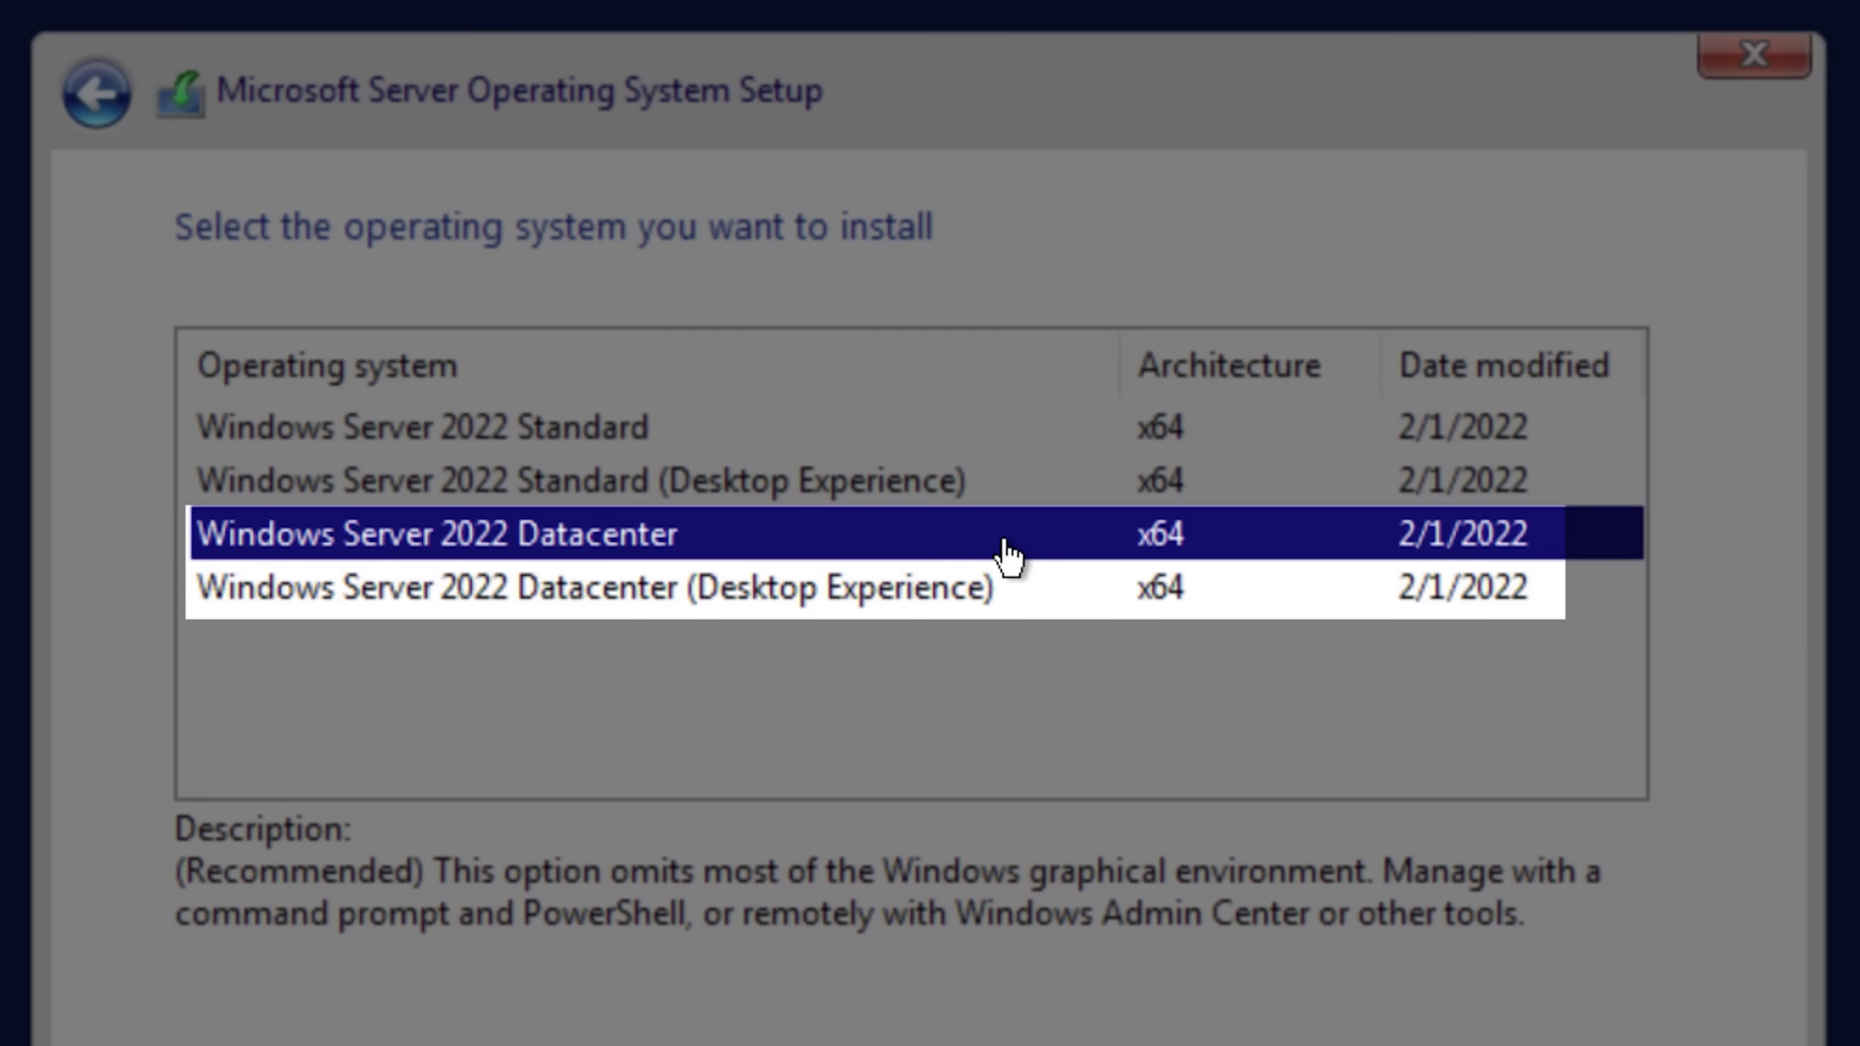
{"action": "left_click", "coordinate": [990, 491]}
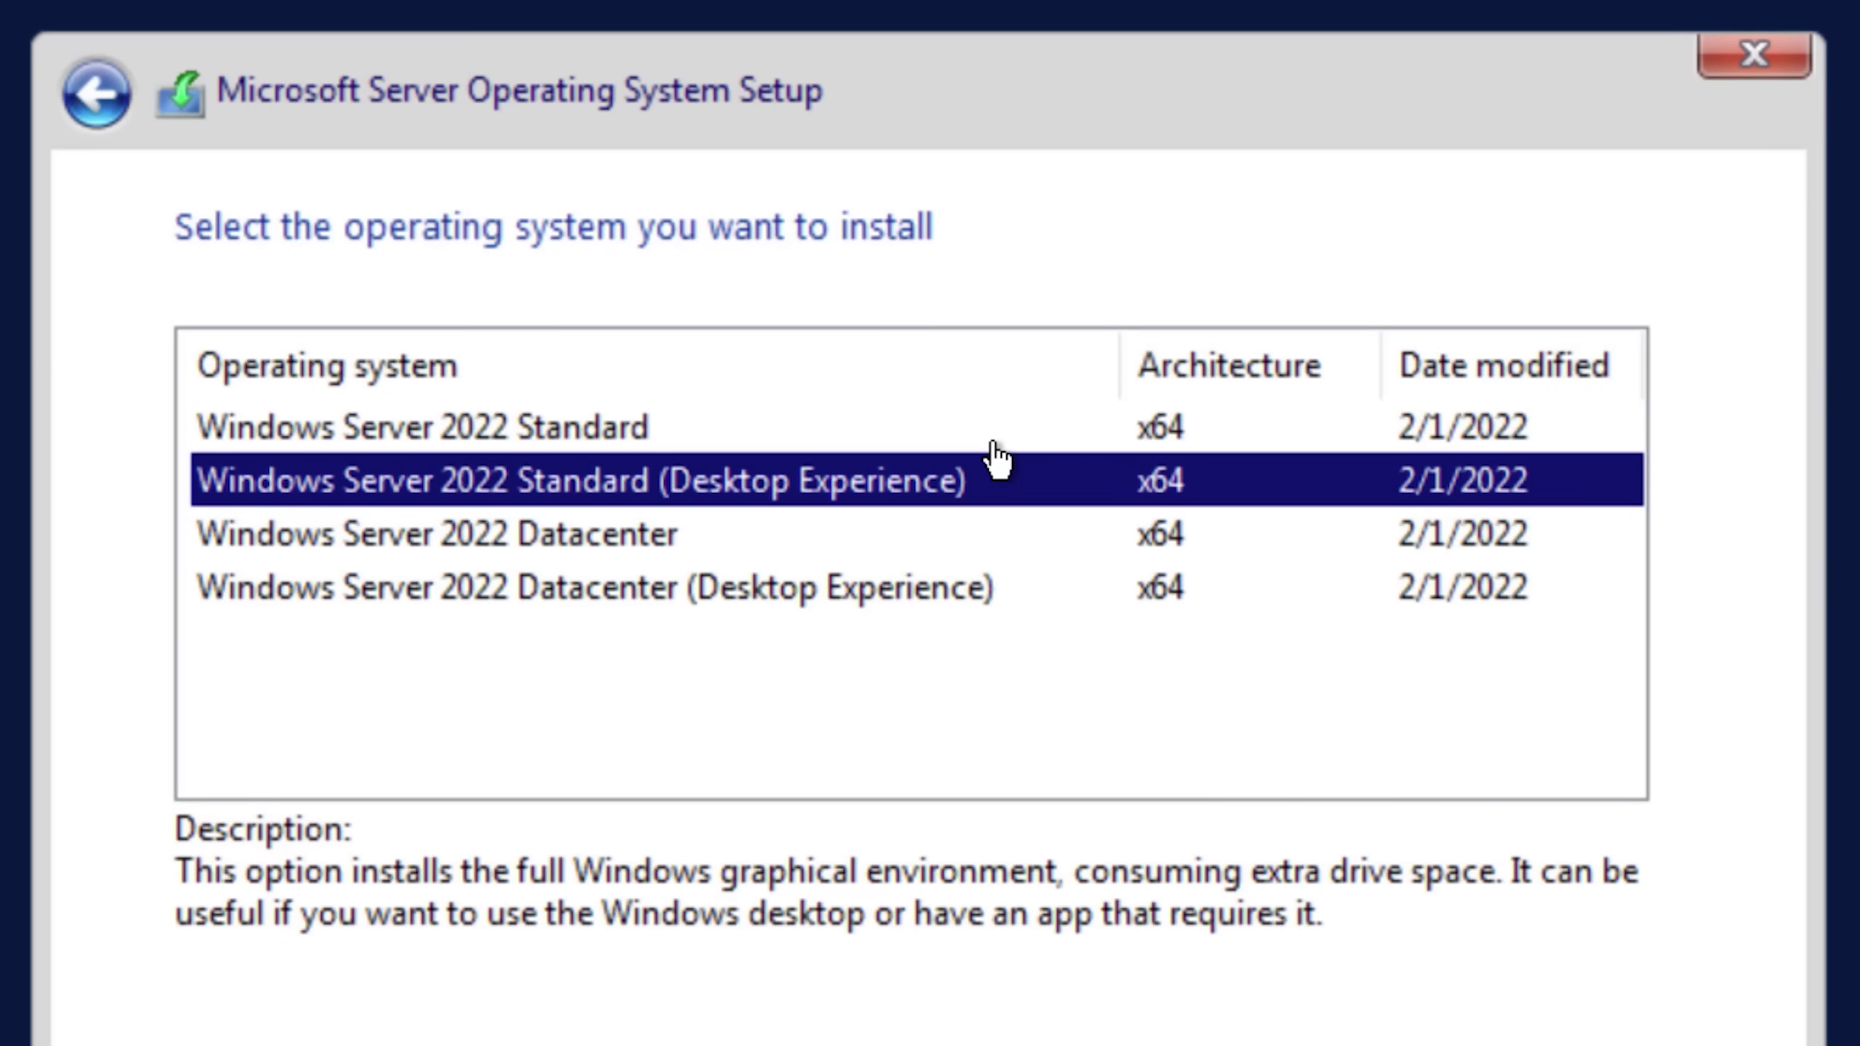
{"action": "left_click", "coordinate": [994, 437]}
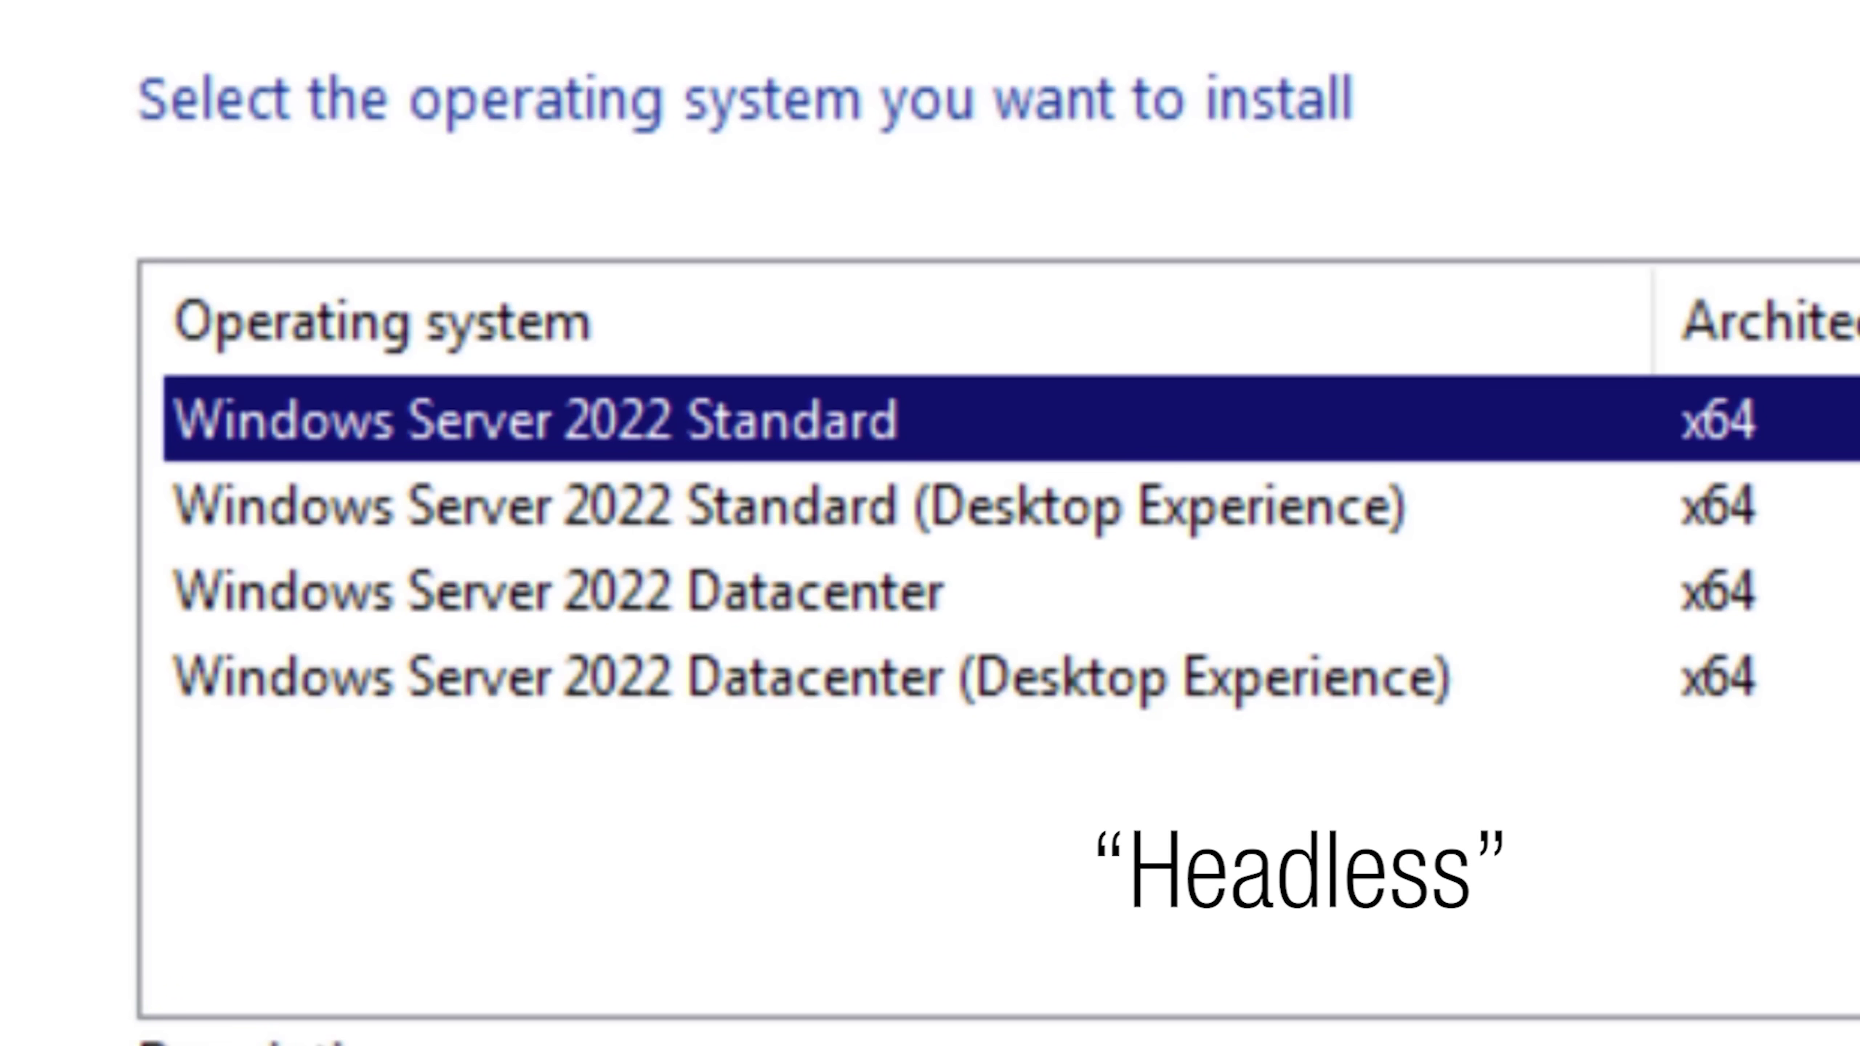
{"action": "left_click", "coordinate": [1127, 628]}
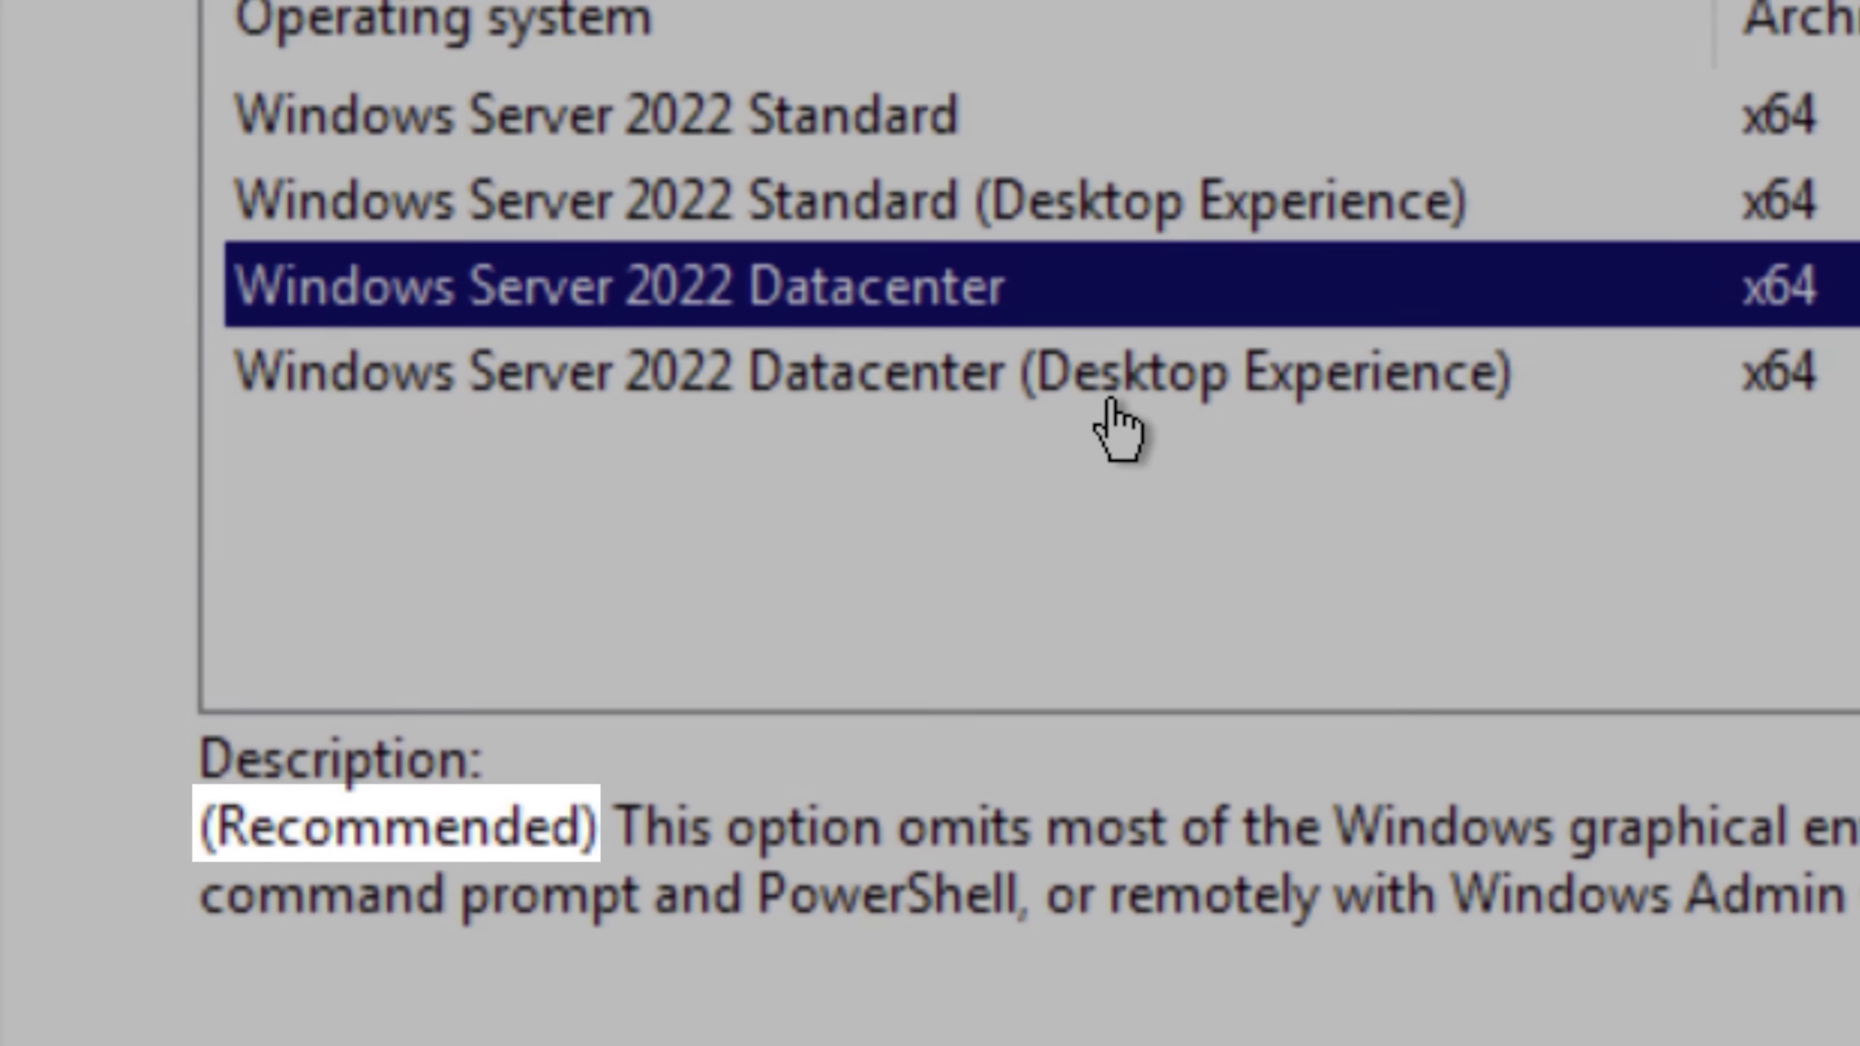
{"action": "left_click", "coordinate": [1107, 400]}
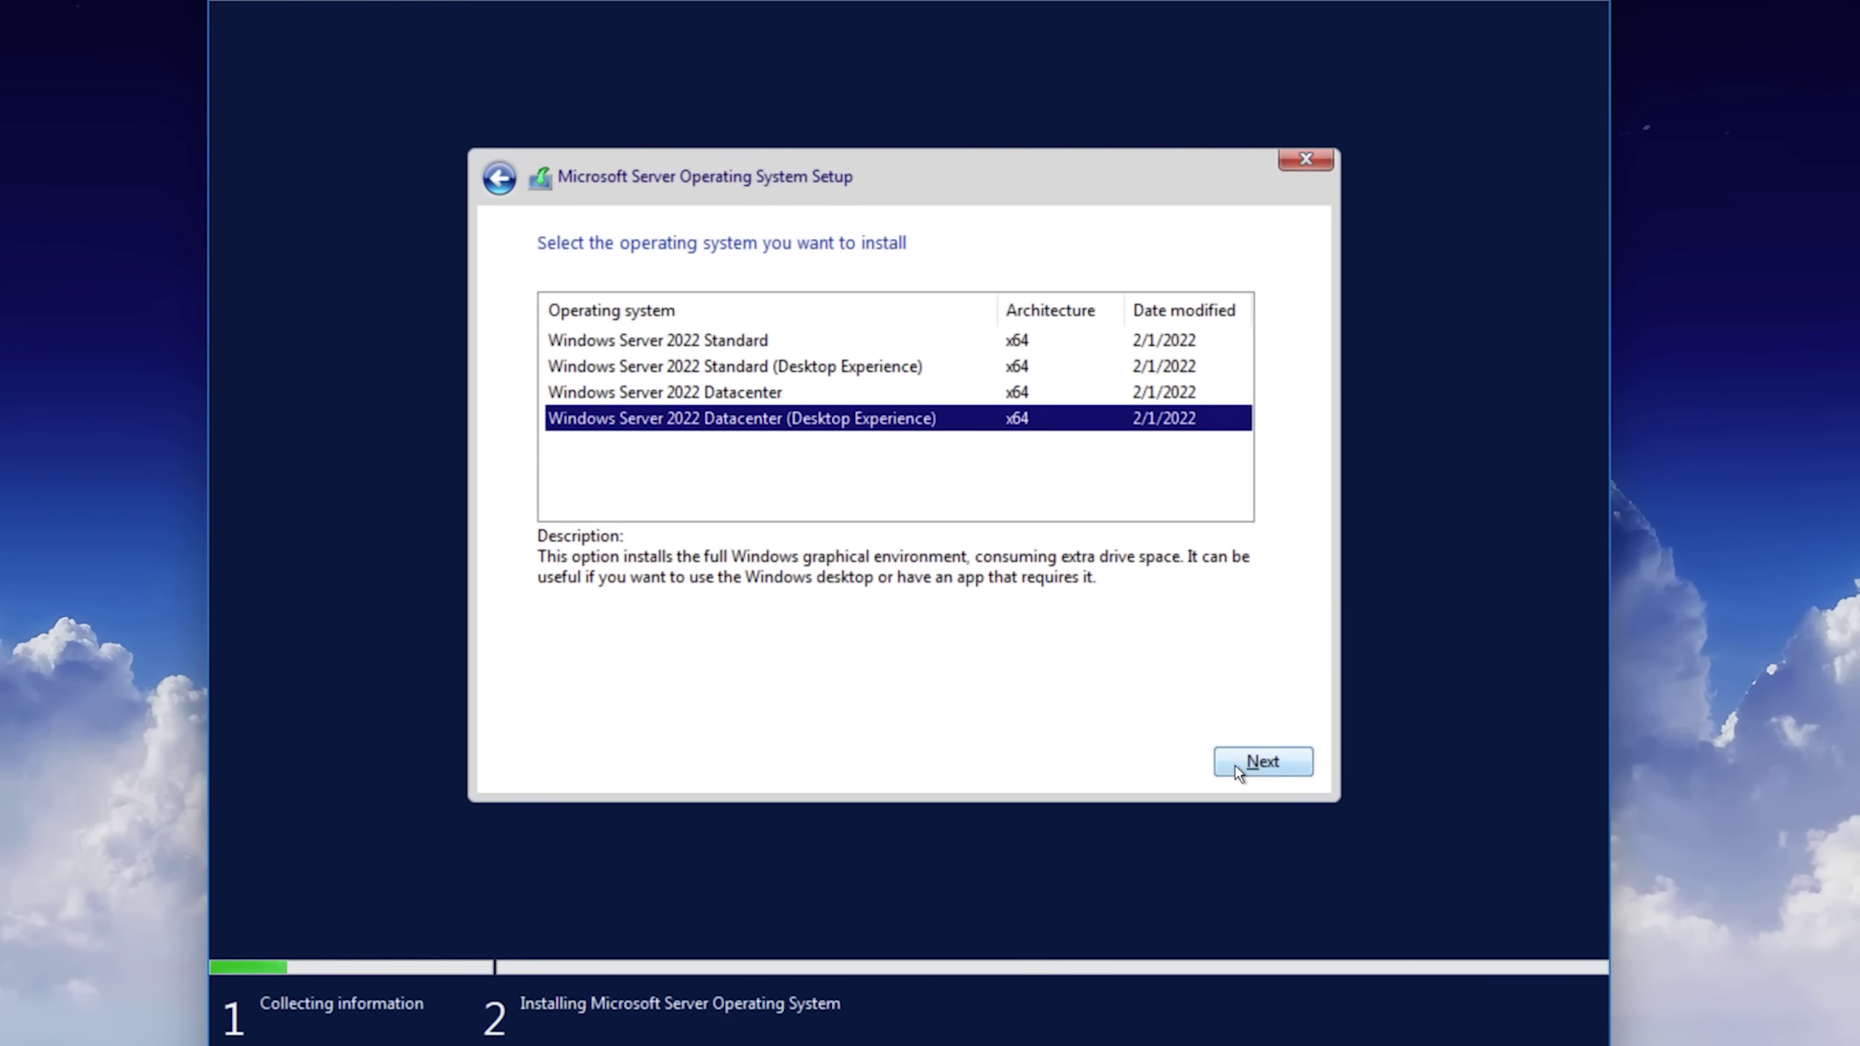
{"action": "left_click", "coordinate": [1241, 767]}
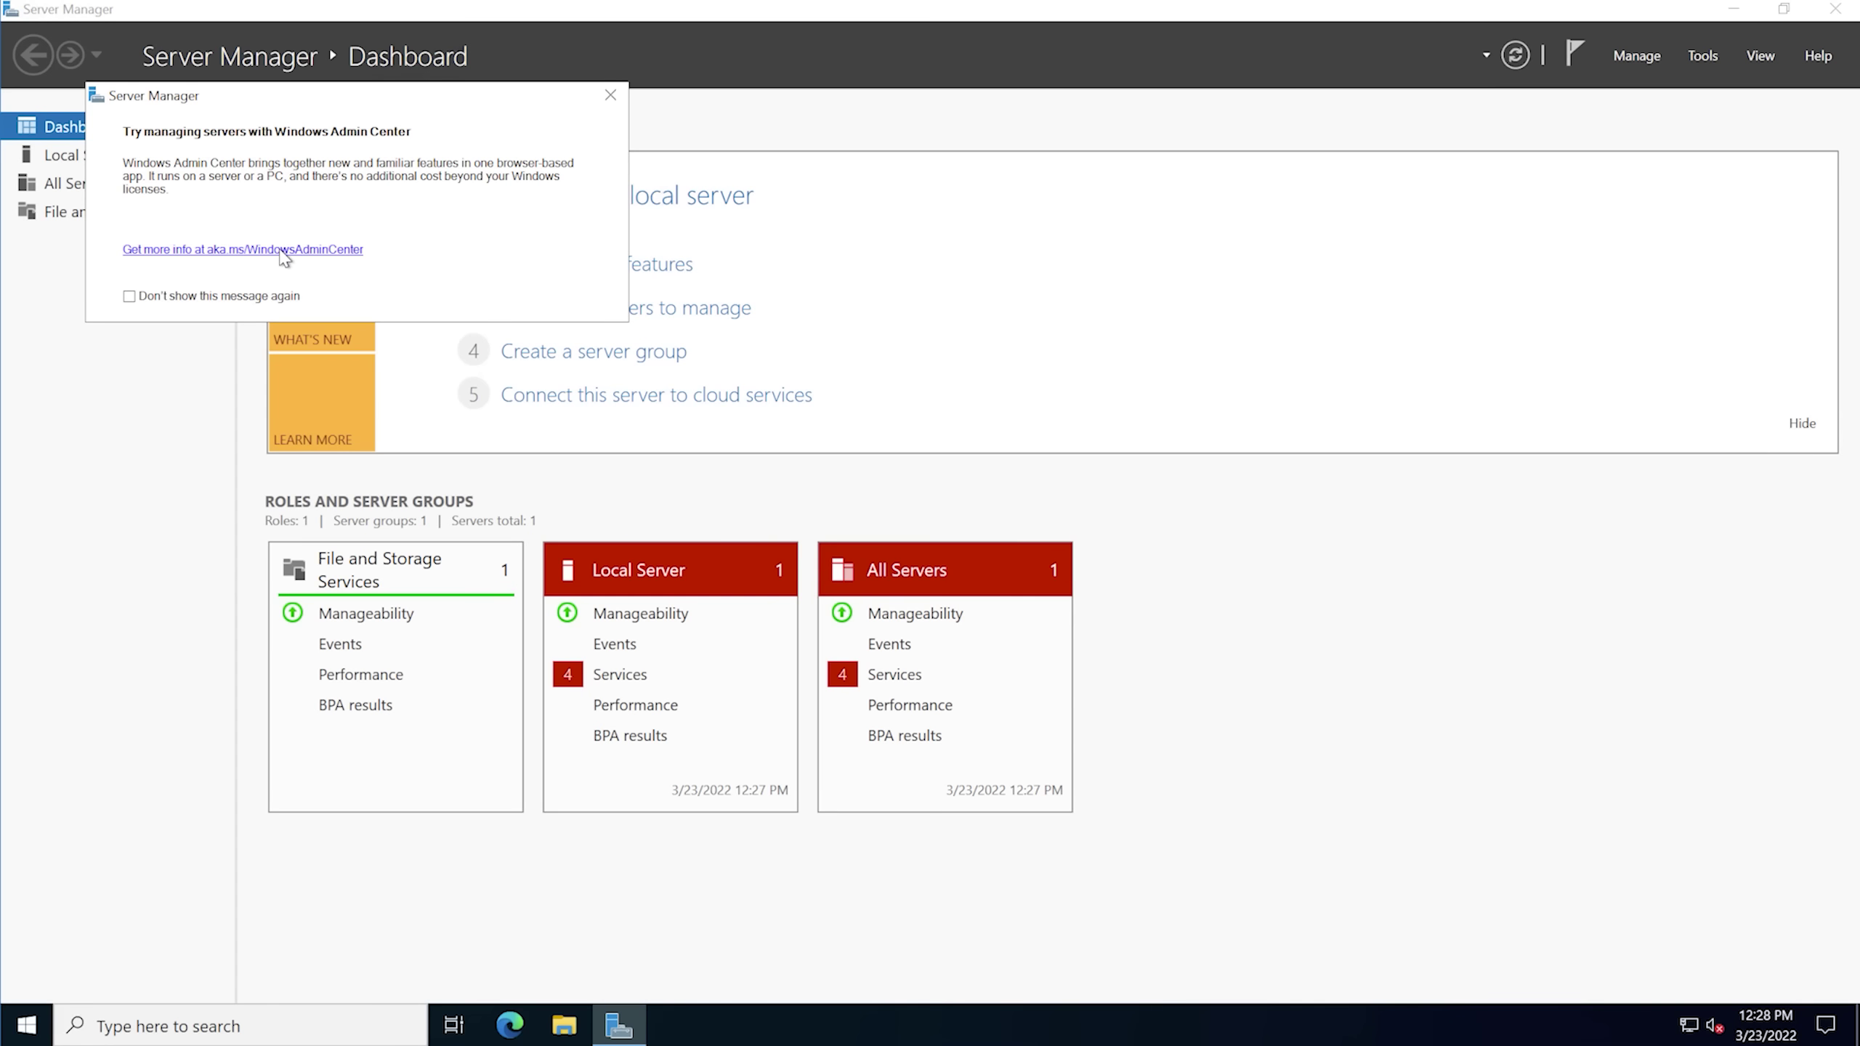
Dismiss the Windows Admin Center suggestion, then restore, move and minimize Server Manager.
{"action": "left_click", "coordinate": [611, 97]}
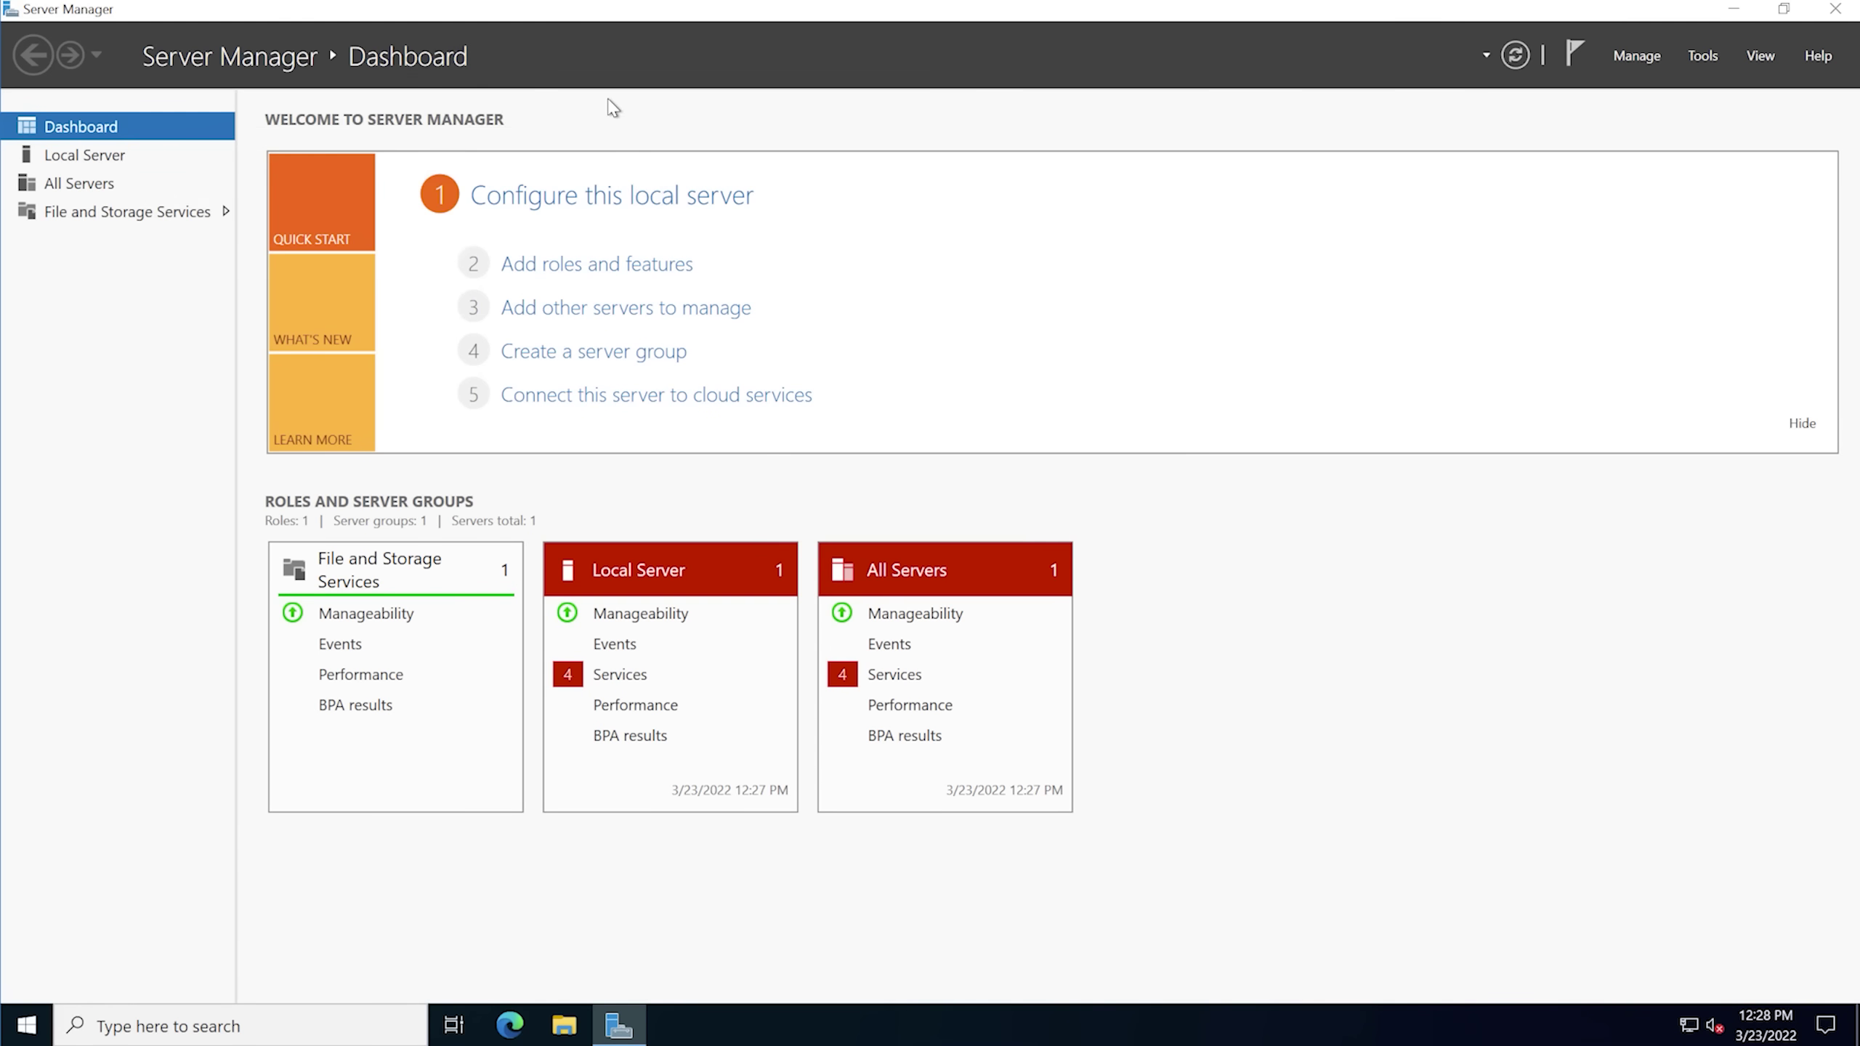
{"action": "double_click", "coordinate": [593, 26]}
{"action": "left_click_drag", "start_coordinate": [582, 76], "coordinate": [774, 181]}
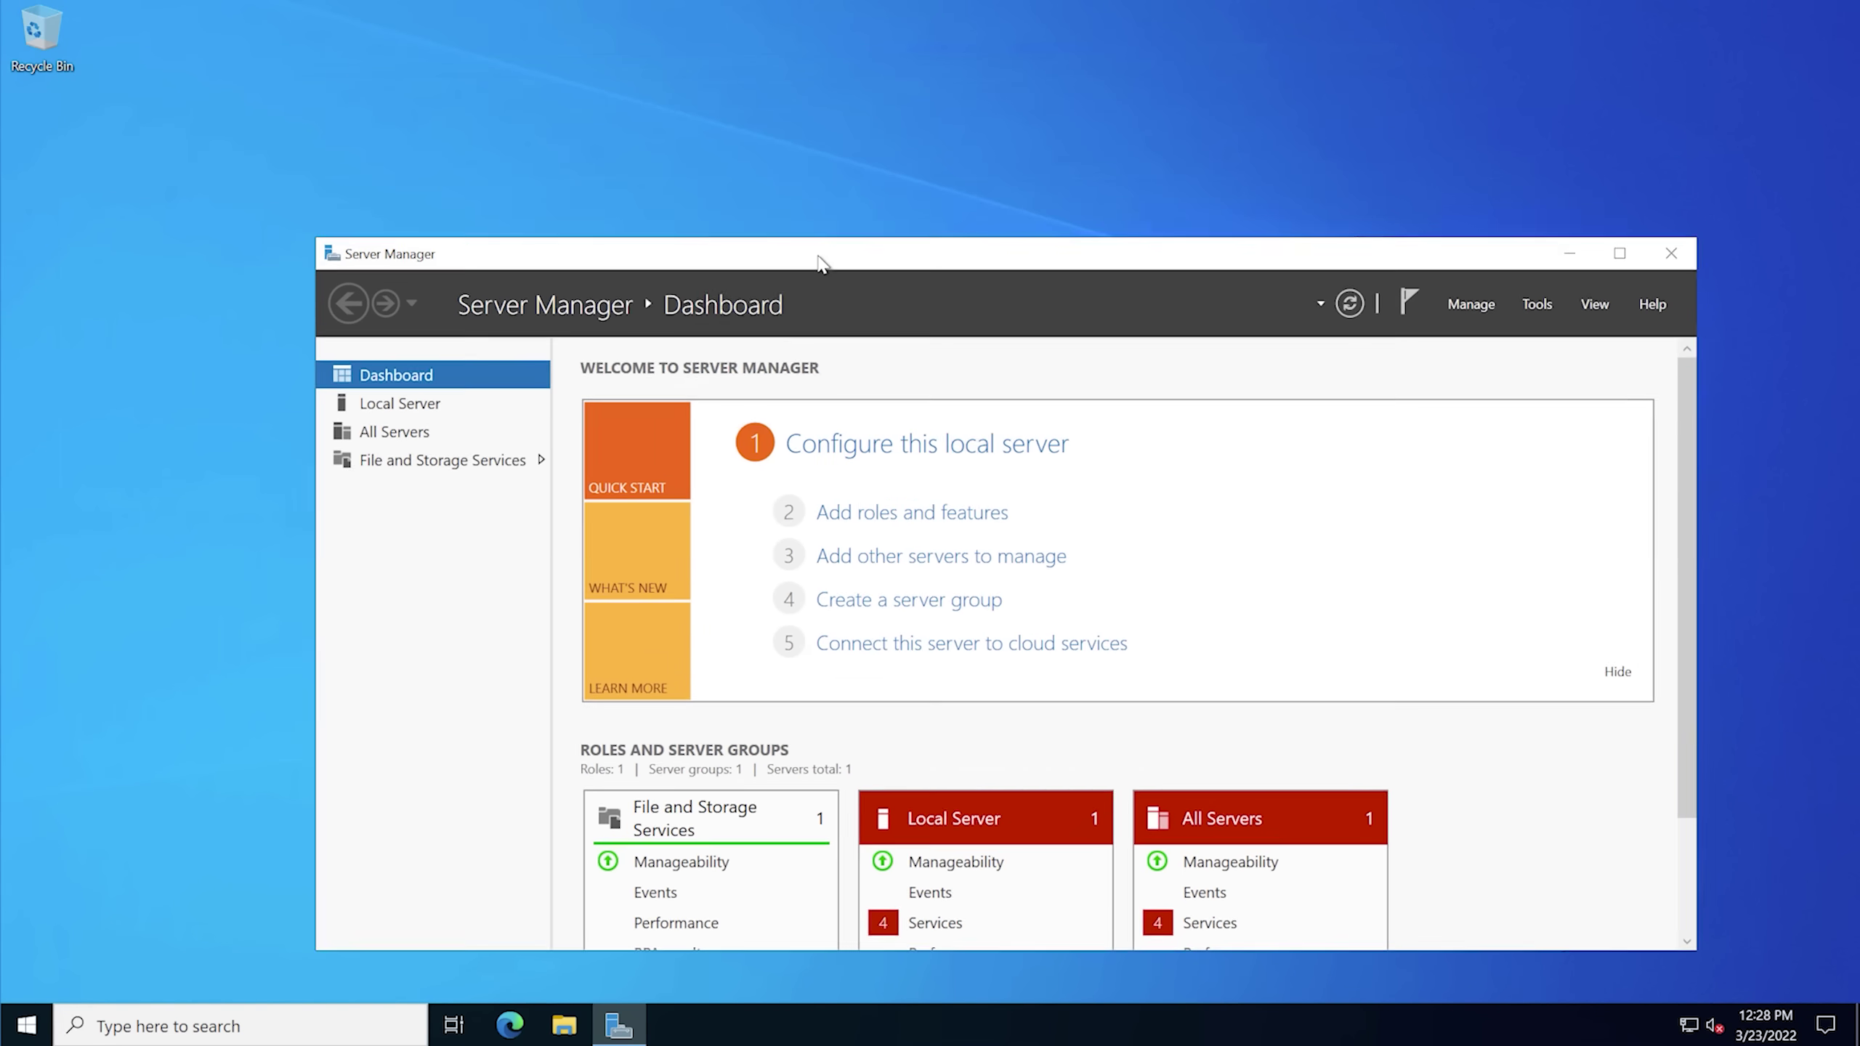
{"action": "left_click", "coordinate": [1509, 170]}
Open File Explorer to This PC, then bring the Start menu back up.
{"action": "left_click", "coordinate": [564, 1025]}
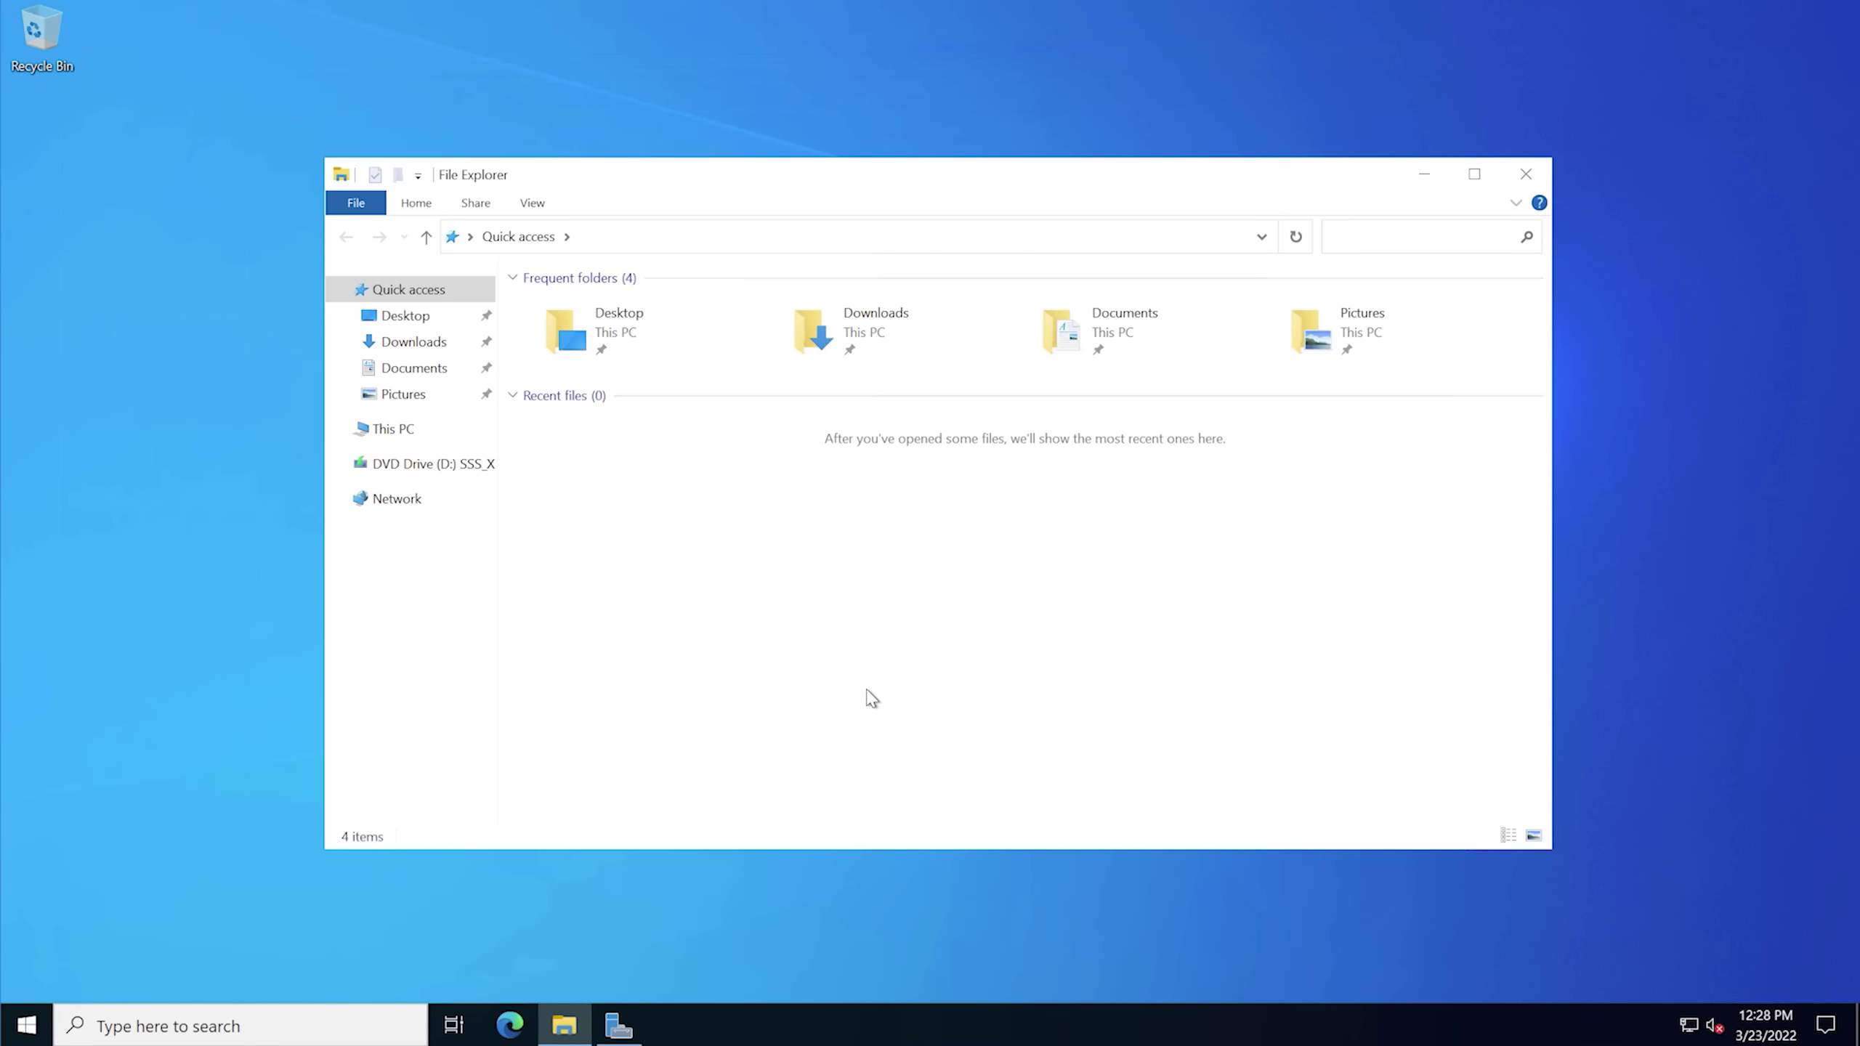
{"action": "left_click", "coordinate": [22, 1027]}
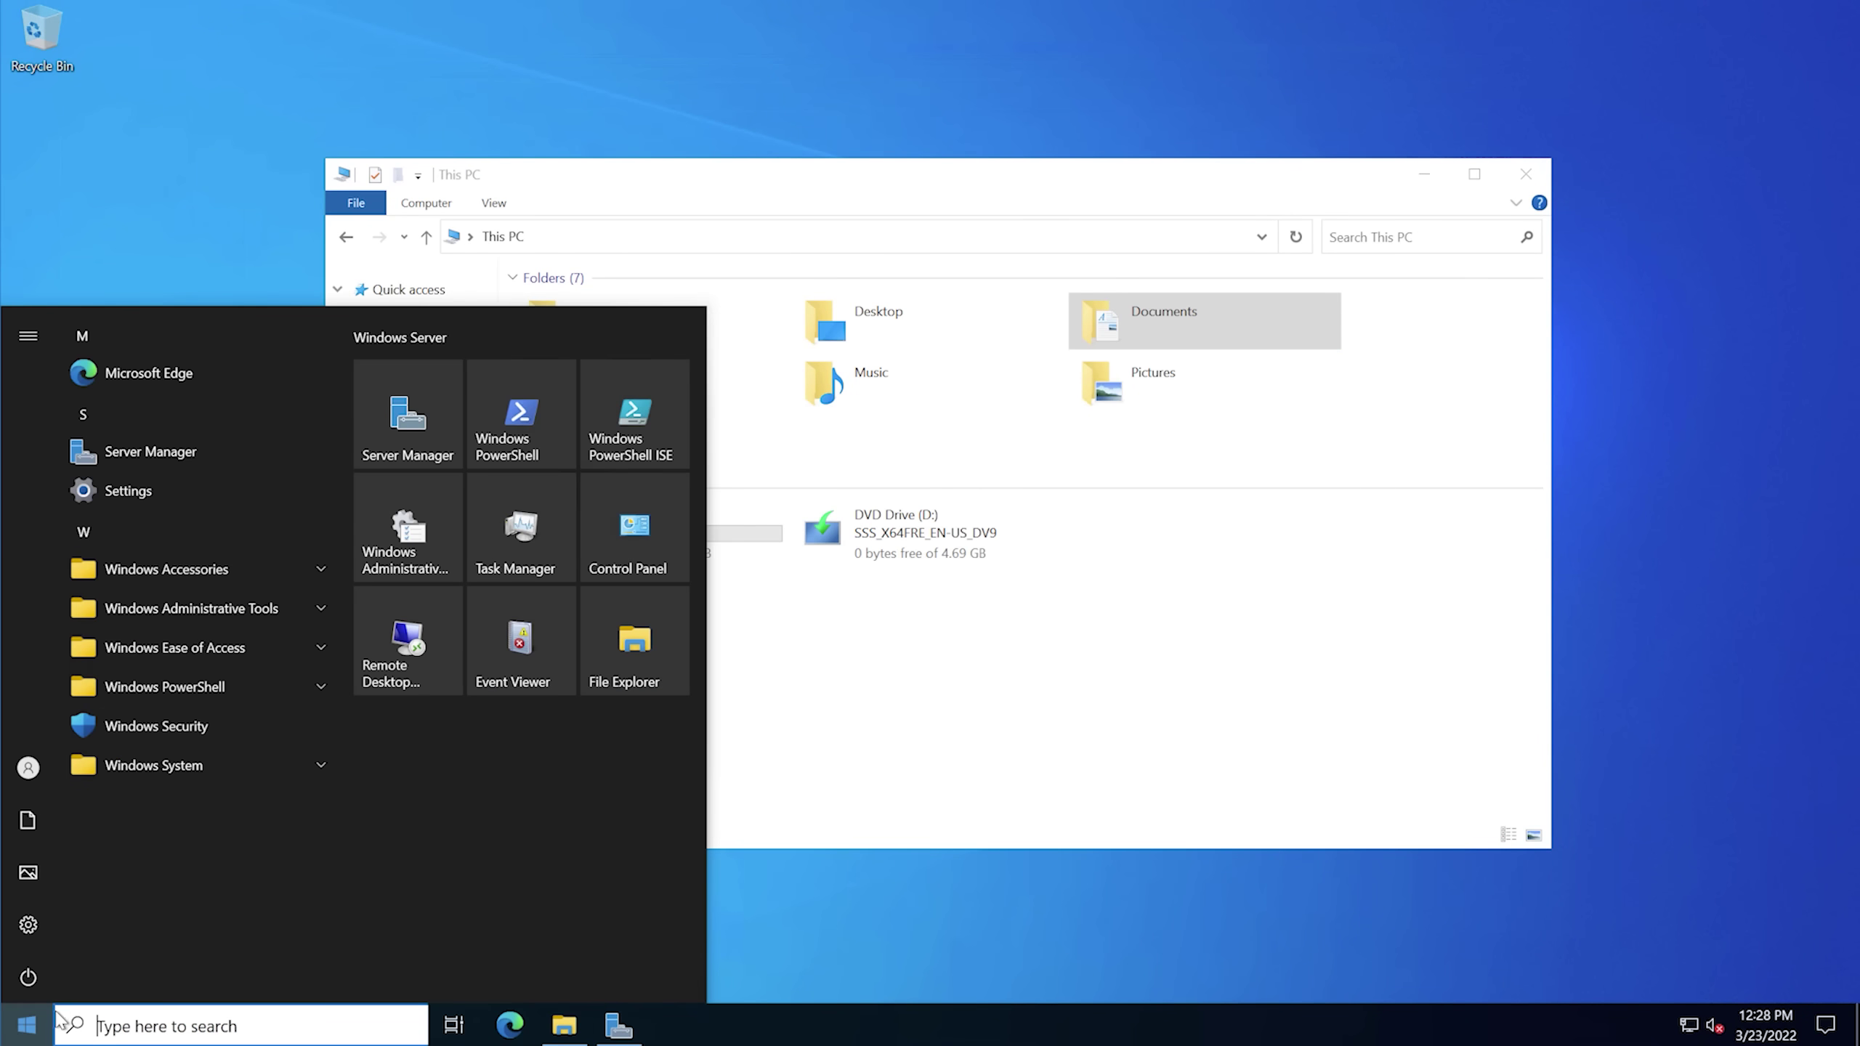
{"action": "left_click", "coordinate": [1426, 174]}
{"action": "key", "text": "super"}
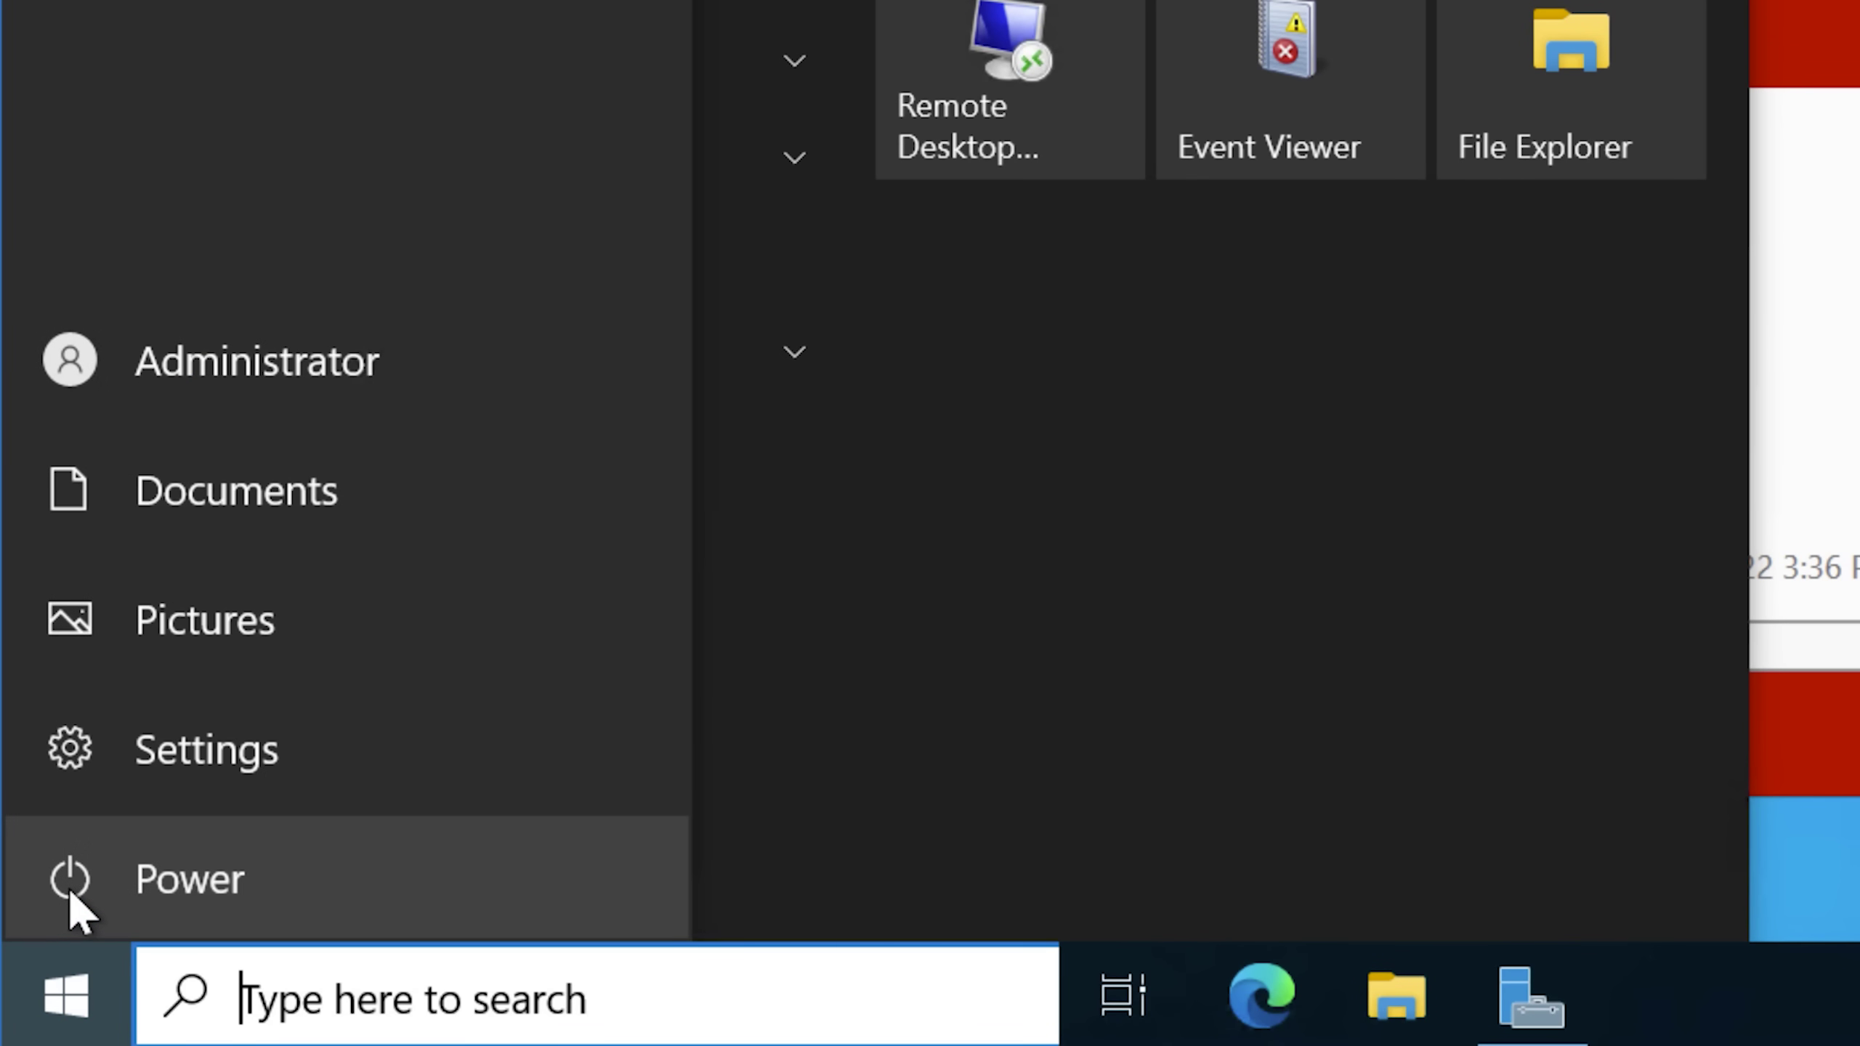
Choose Power > Restart and open the shutdown reason dropdown.
{"action": "left_click", "coordinate": [73, 904]}
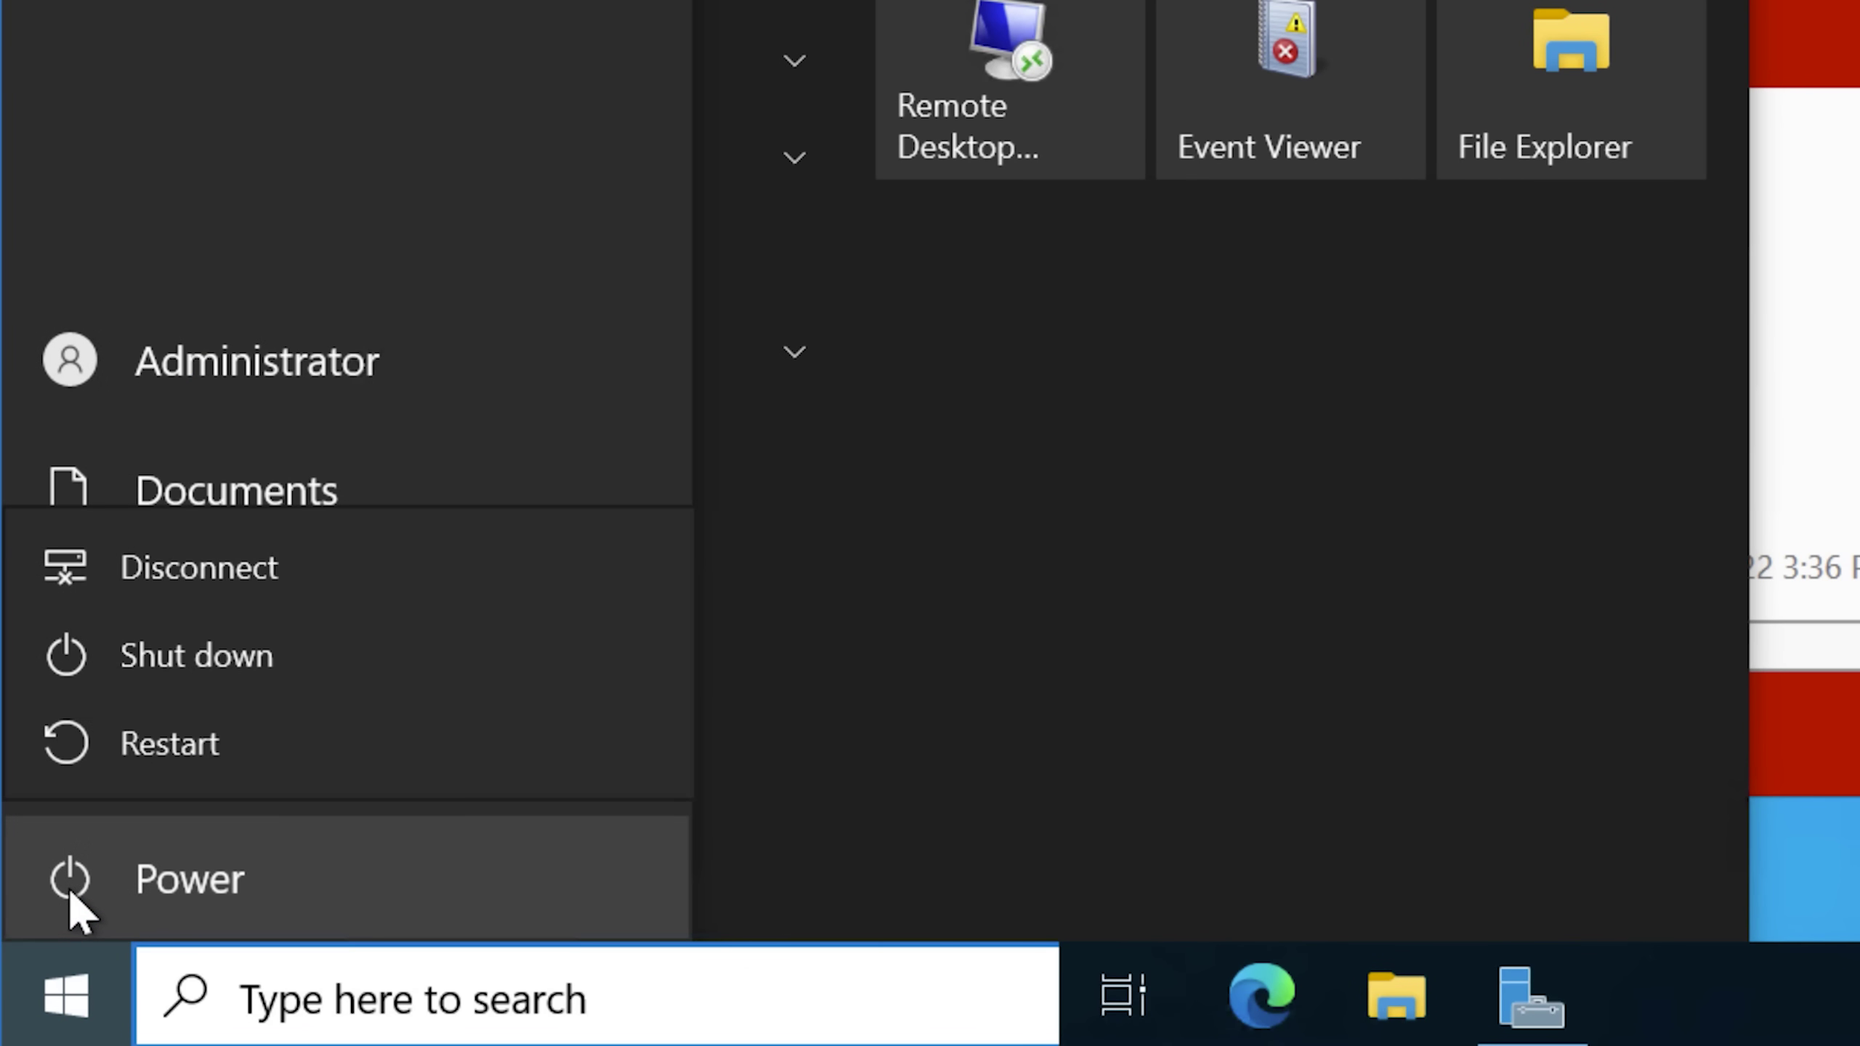
{"action": "left_click", "coordinate": [283, 769]}
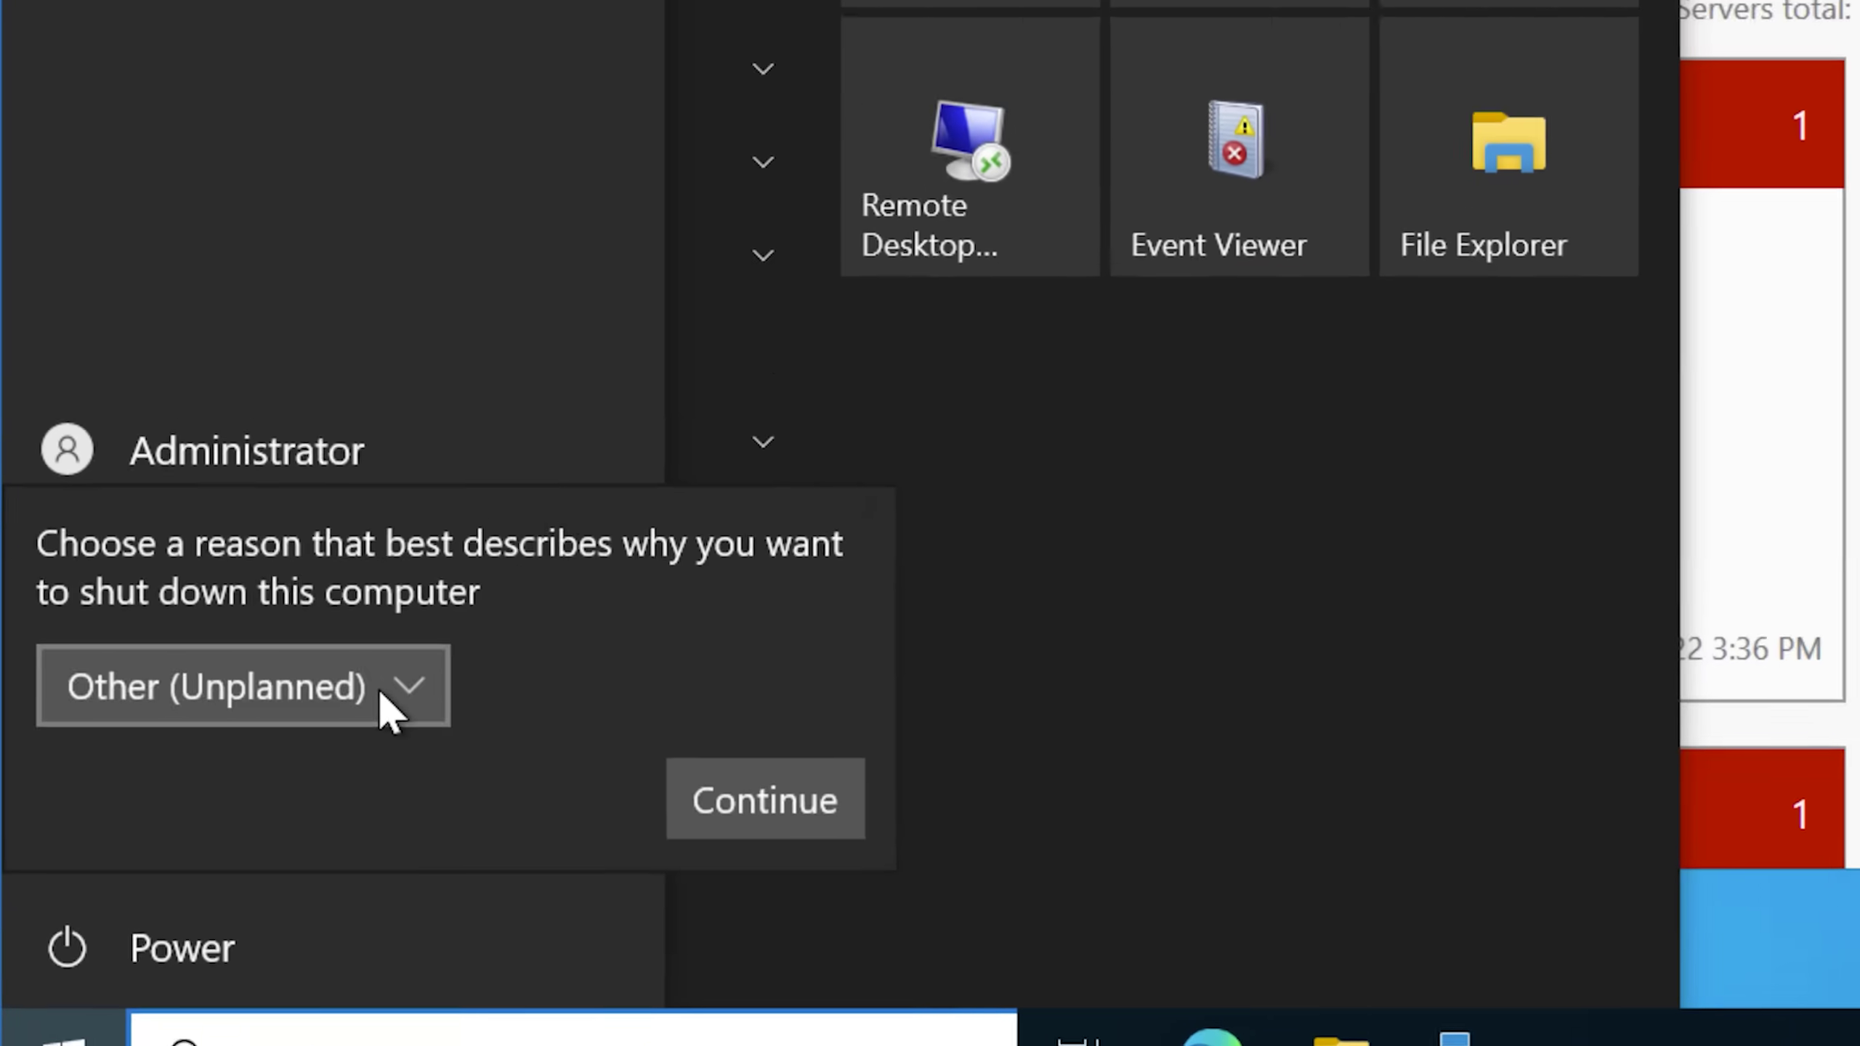
{"action": "left_click", "coordinate": [676, 560]}
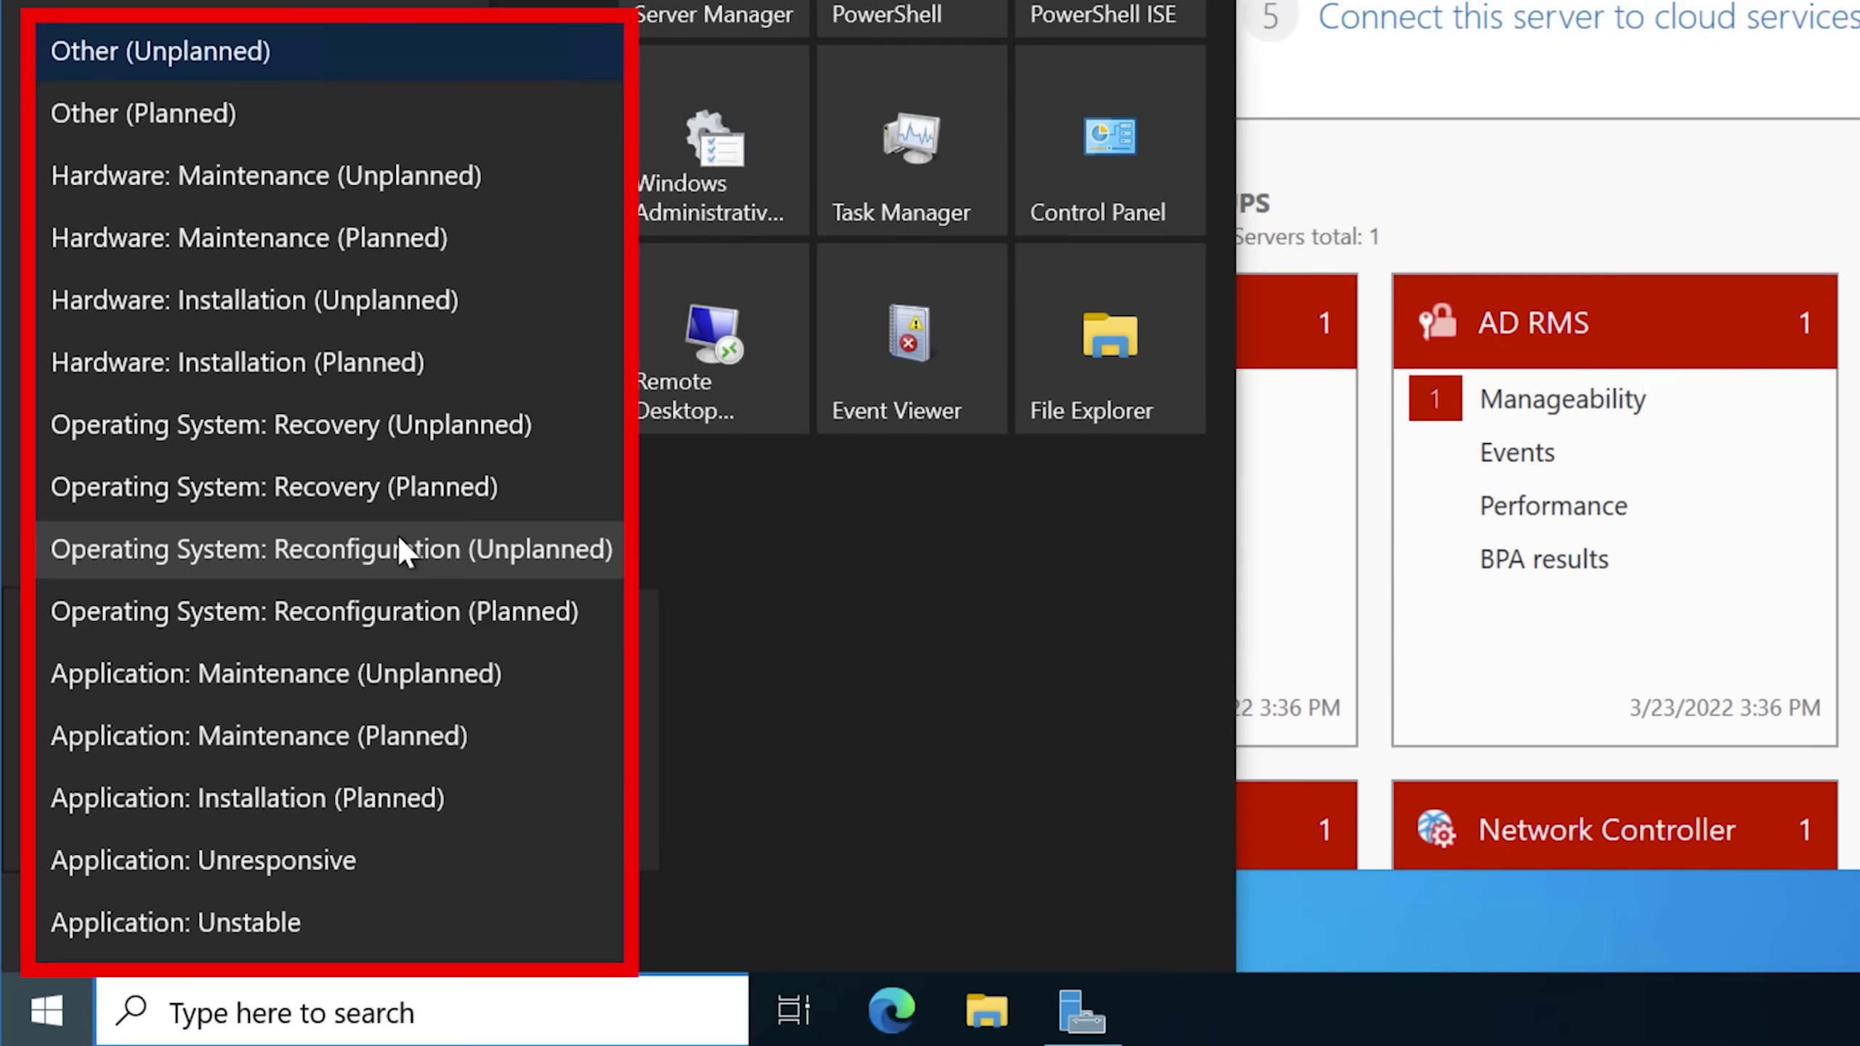
{"action": "scroll", "coordinate": [427, 470], "scroll_direction": "down", "scroll_amount": 3}
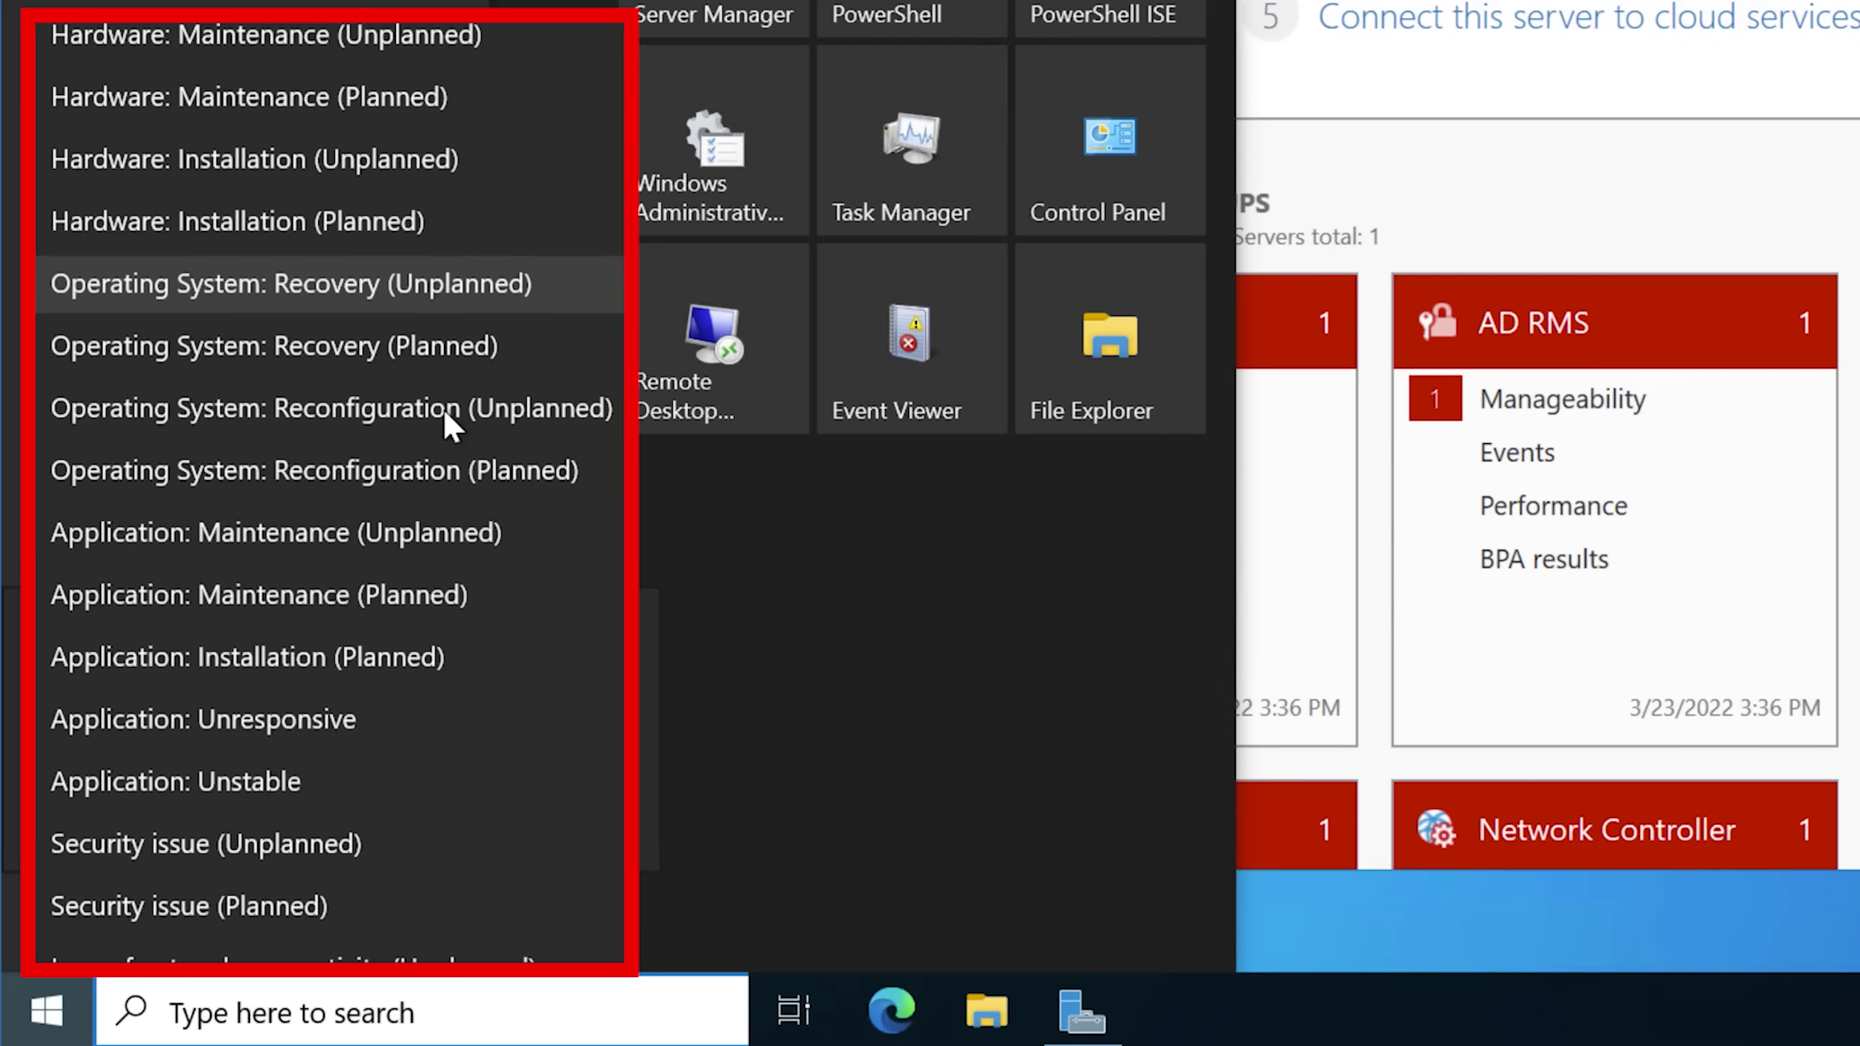
{"action": "scroll", "coordinate": [364, 873], "scroll_direction": "up", "scroll_amount": 3}
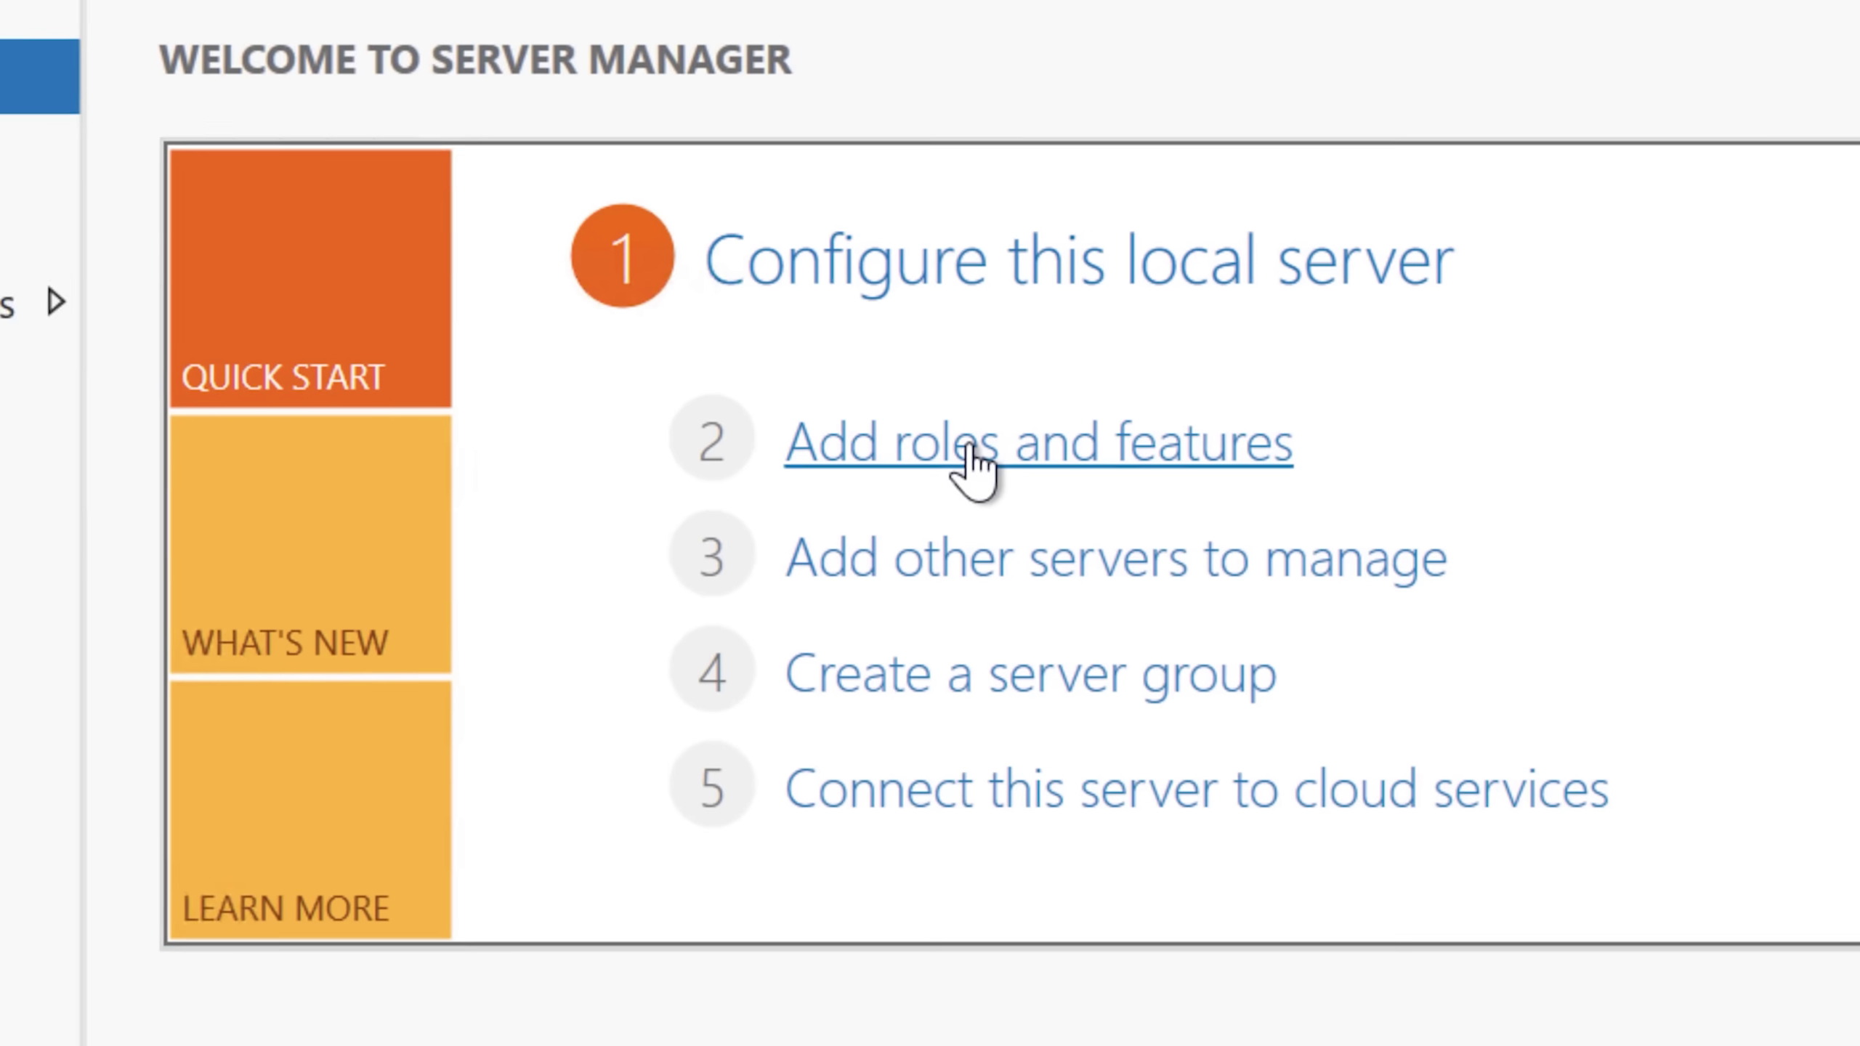
Start the Add Roles and Features Wizard and read role descriptions from AD CS to WSUS.
{"action": "left_click", "coordinate": [942, 462]}
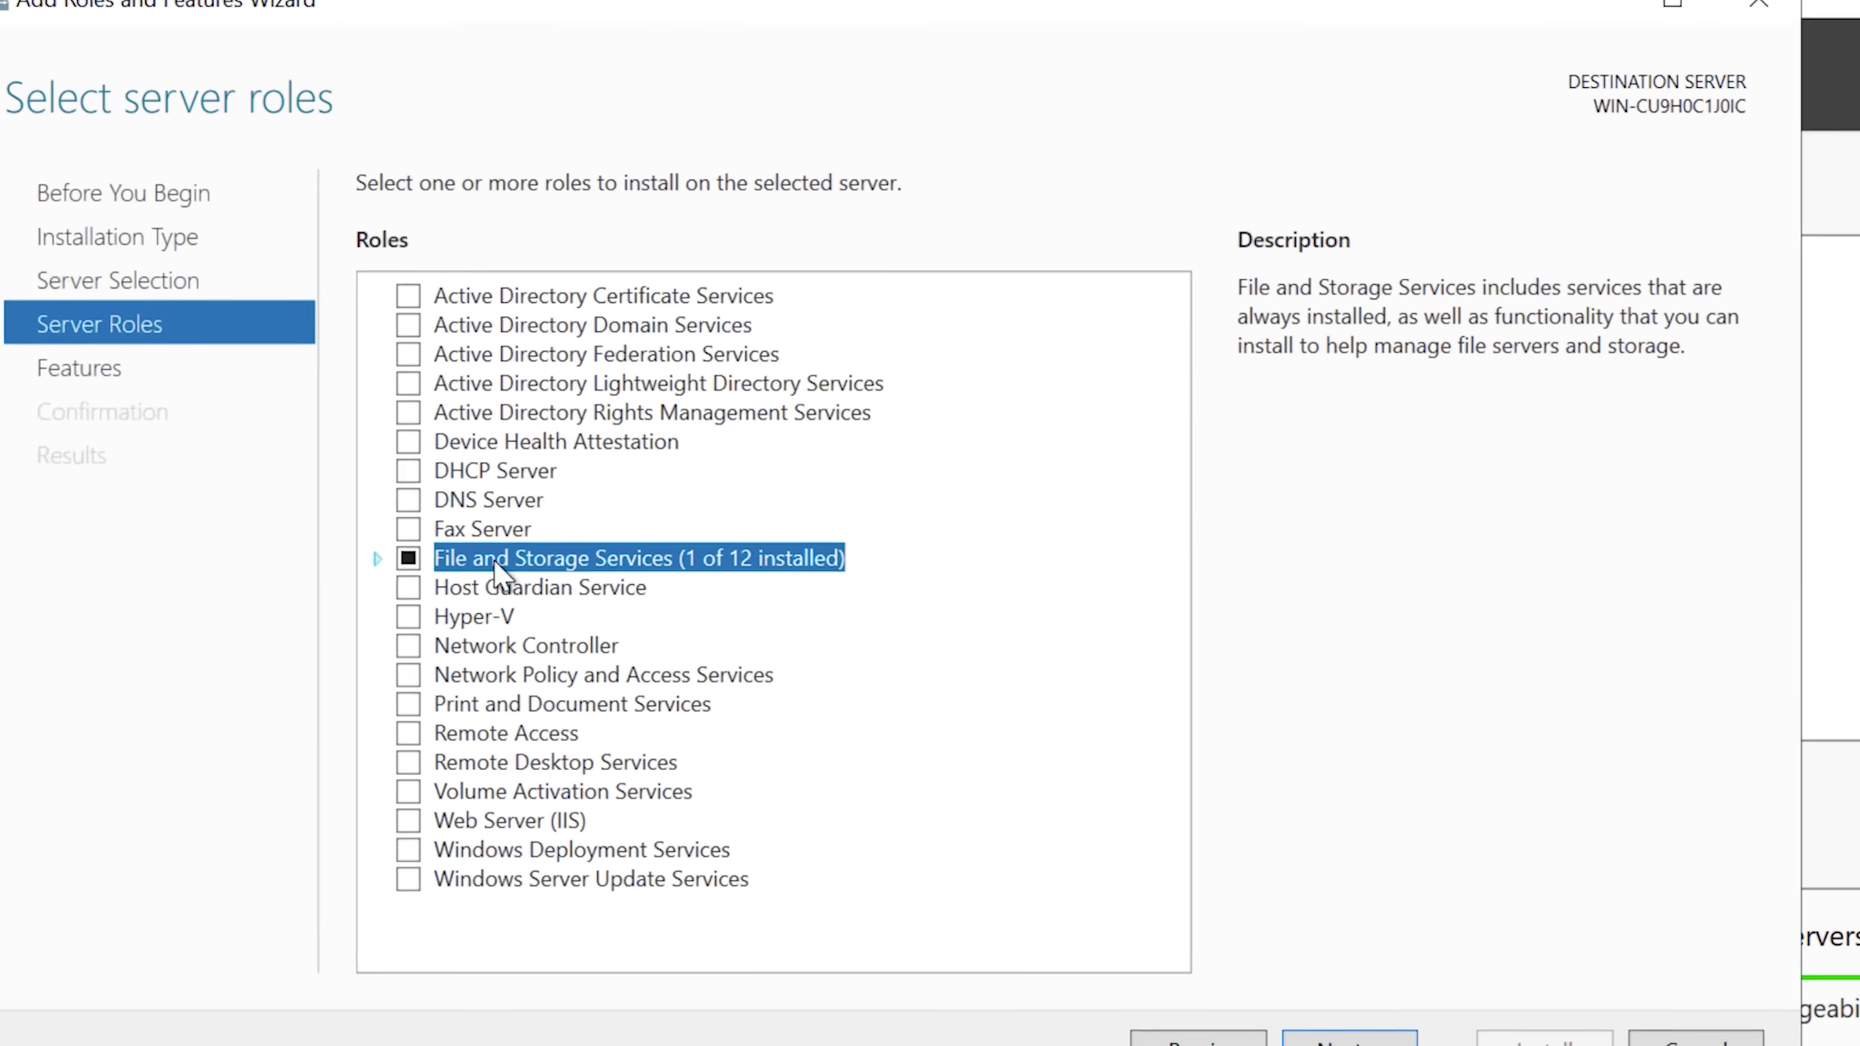
{"action": "left_click", "coordinate": [901, 186]}
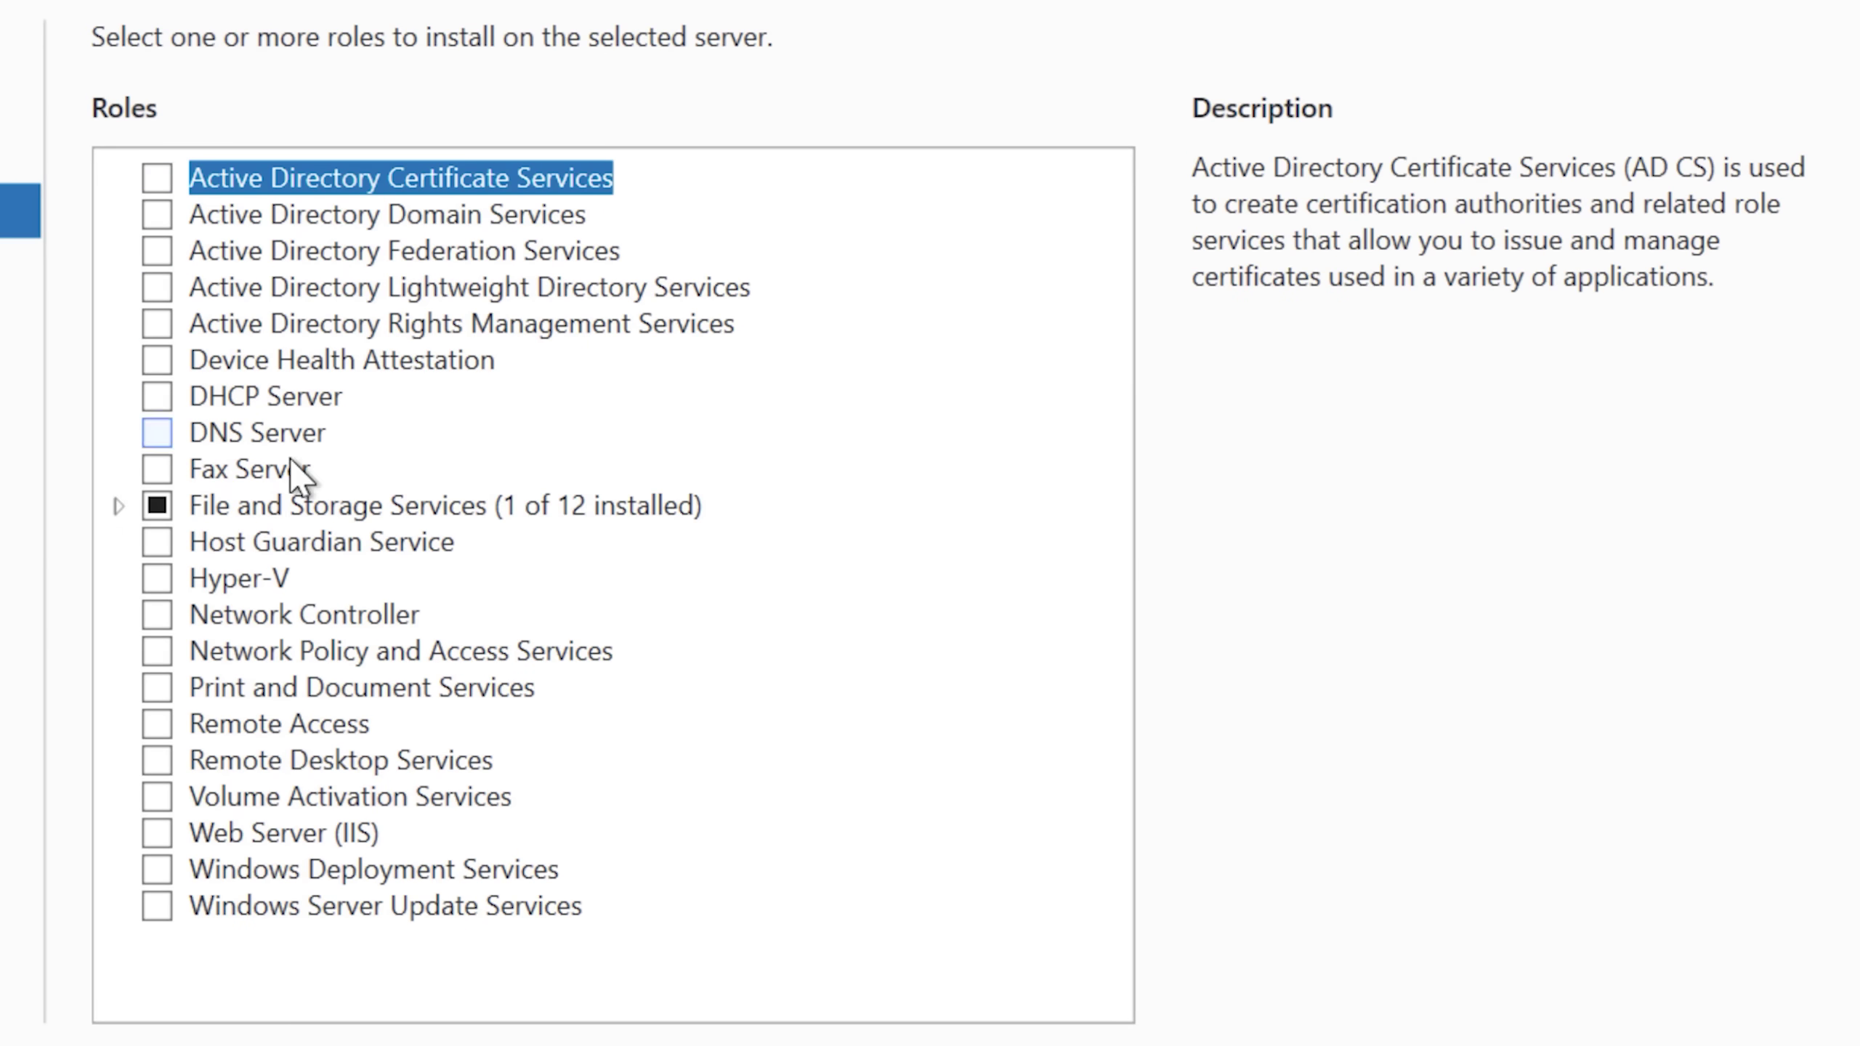
{"action": "left_click", "coordinate": [119, 506]}
{"action": "left_click", "coordinate": [160, 542]}
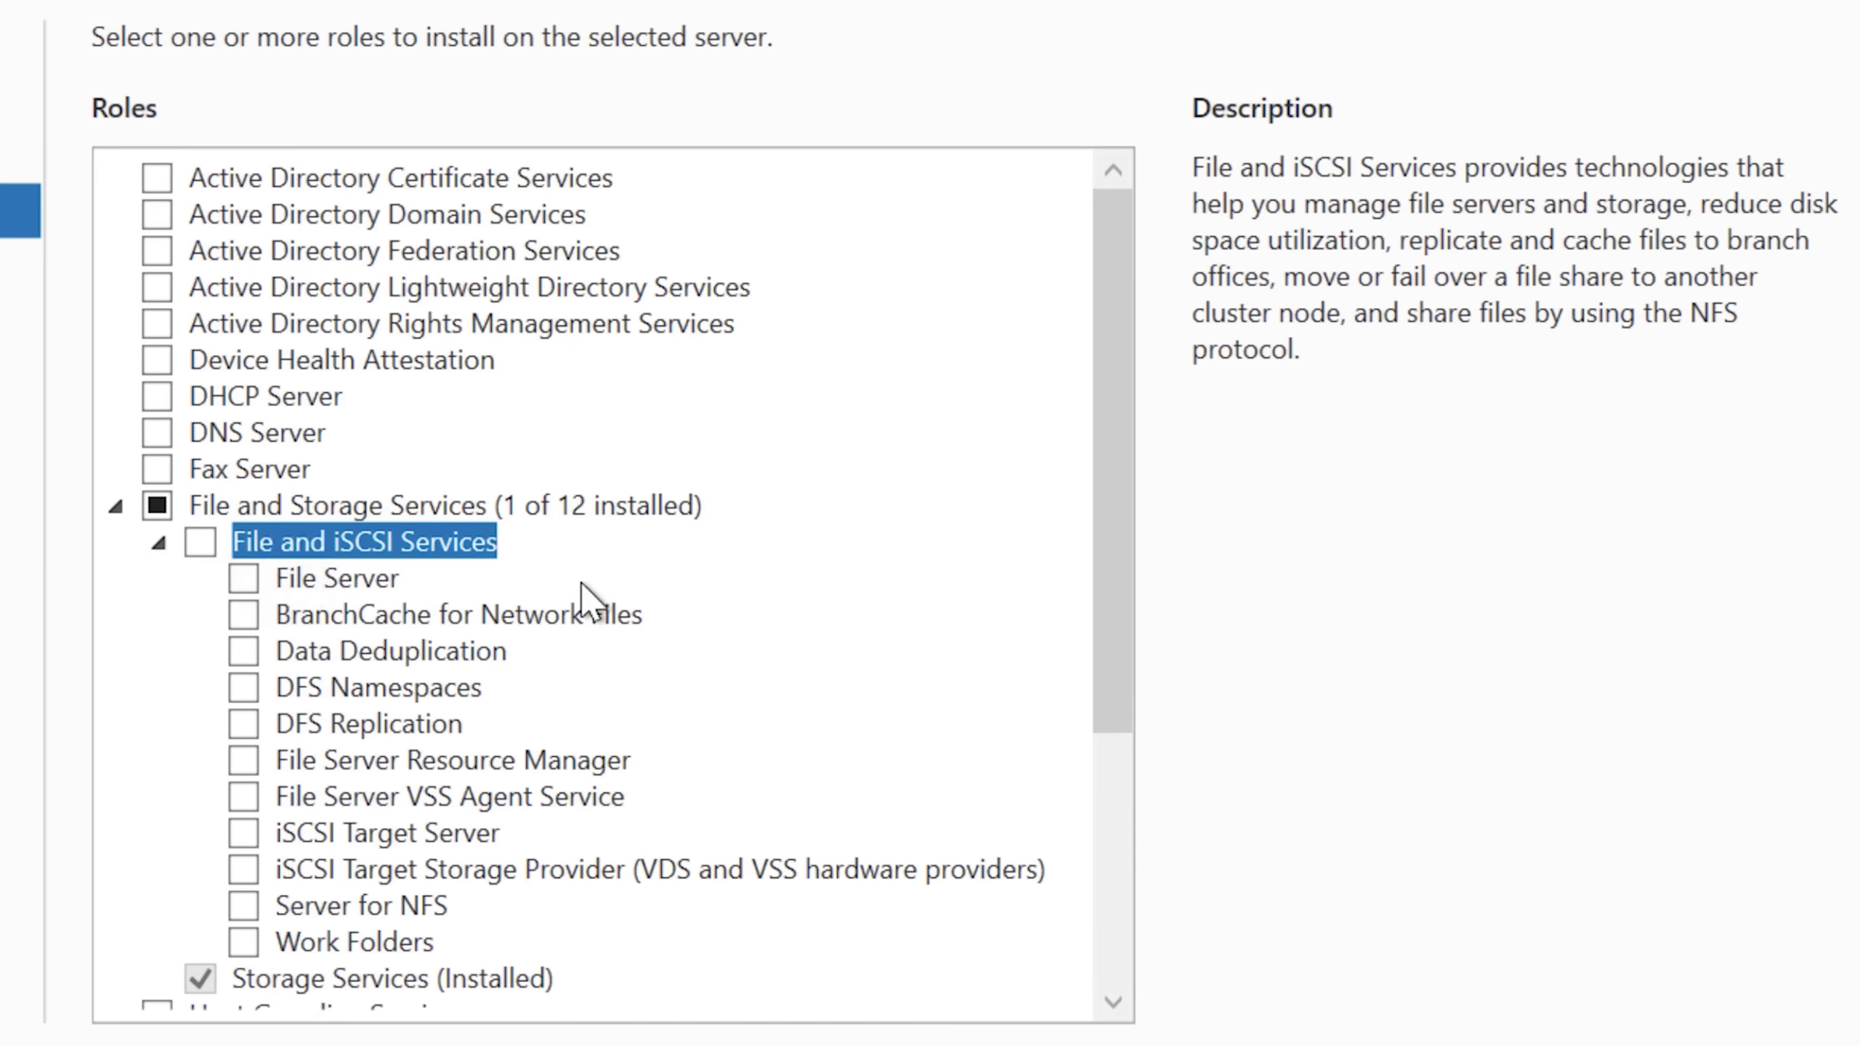
{"action": "left_click", "coordinate": [258, 433]}
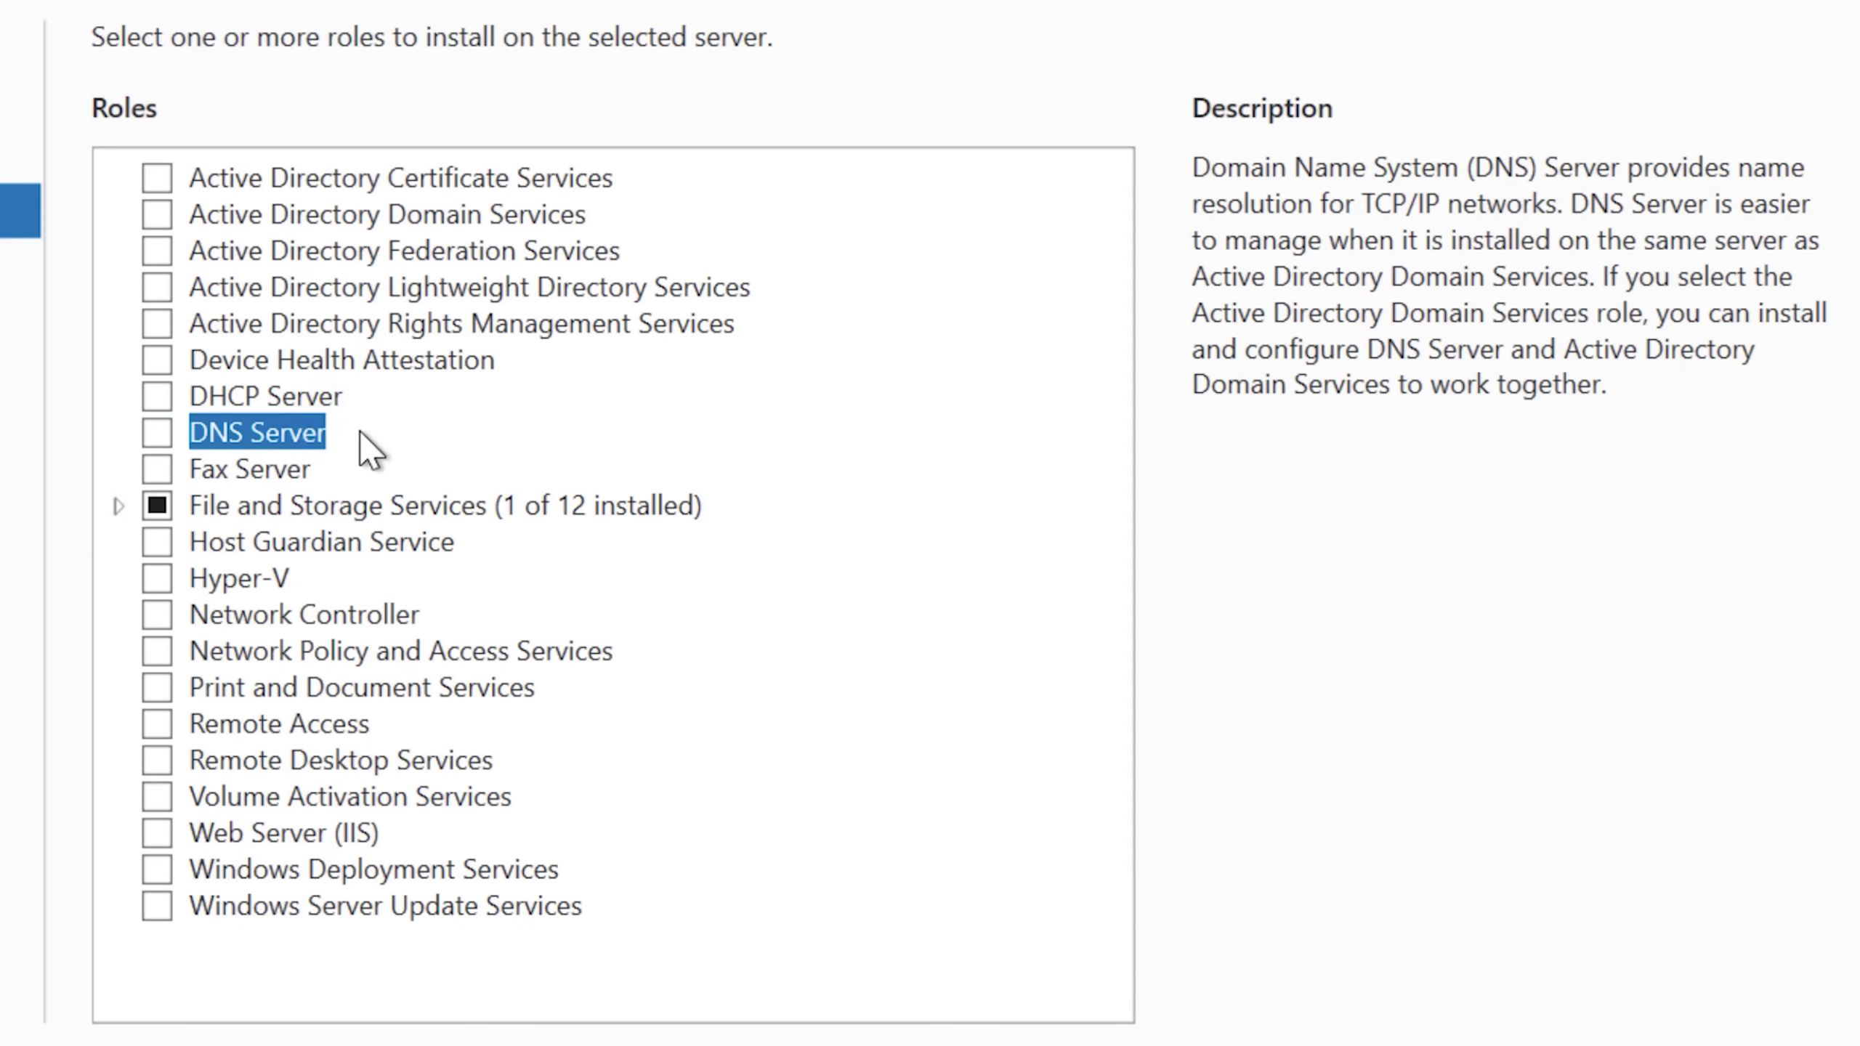
{"action": "left_click", "coordinate": [297, 399]}
{"action": "left_click", "coordinate": [412, 363]}
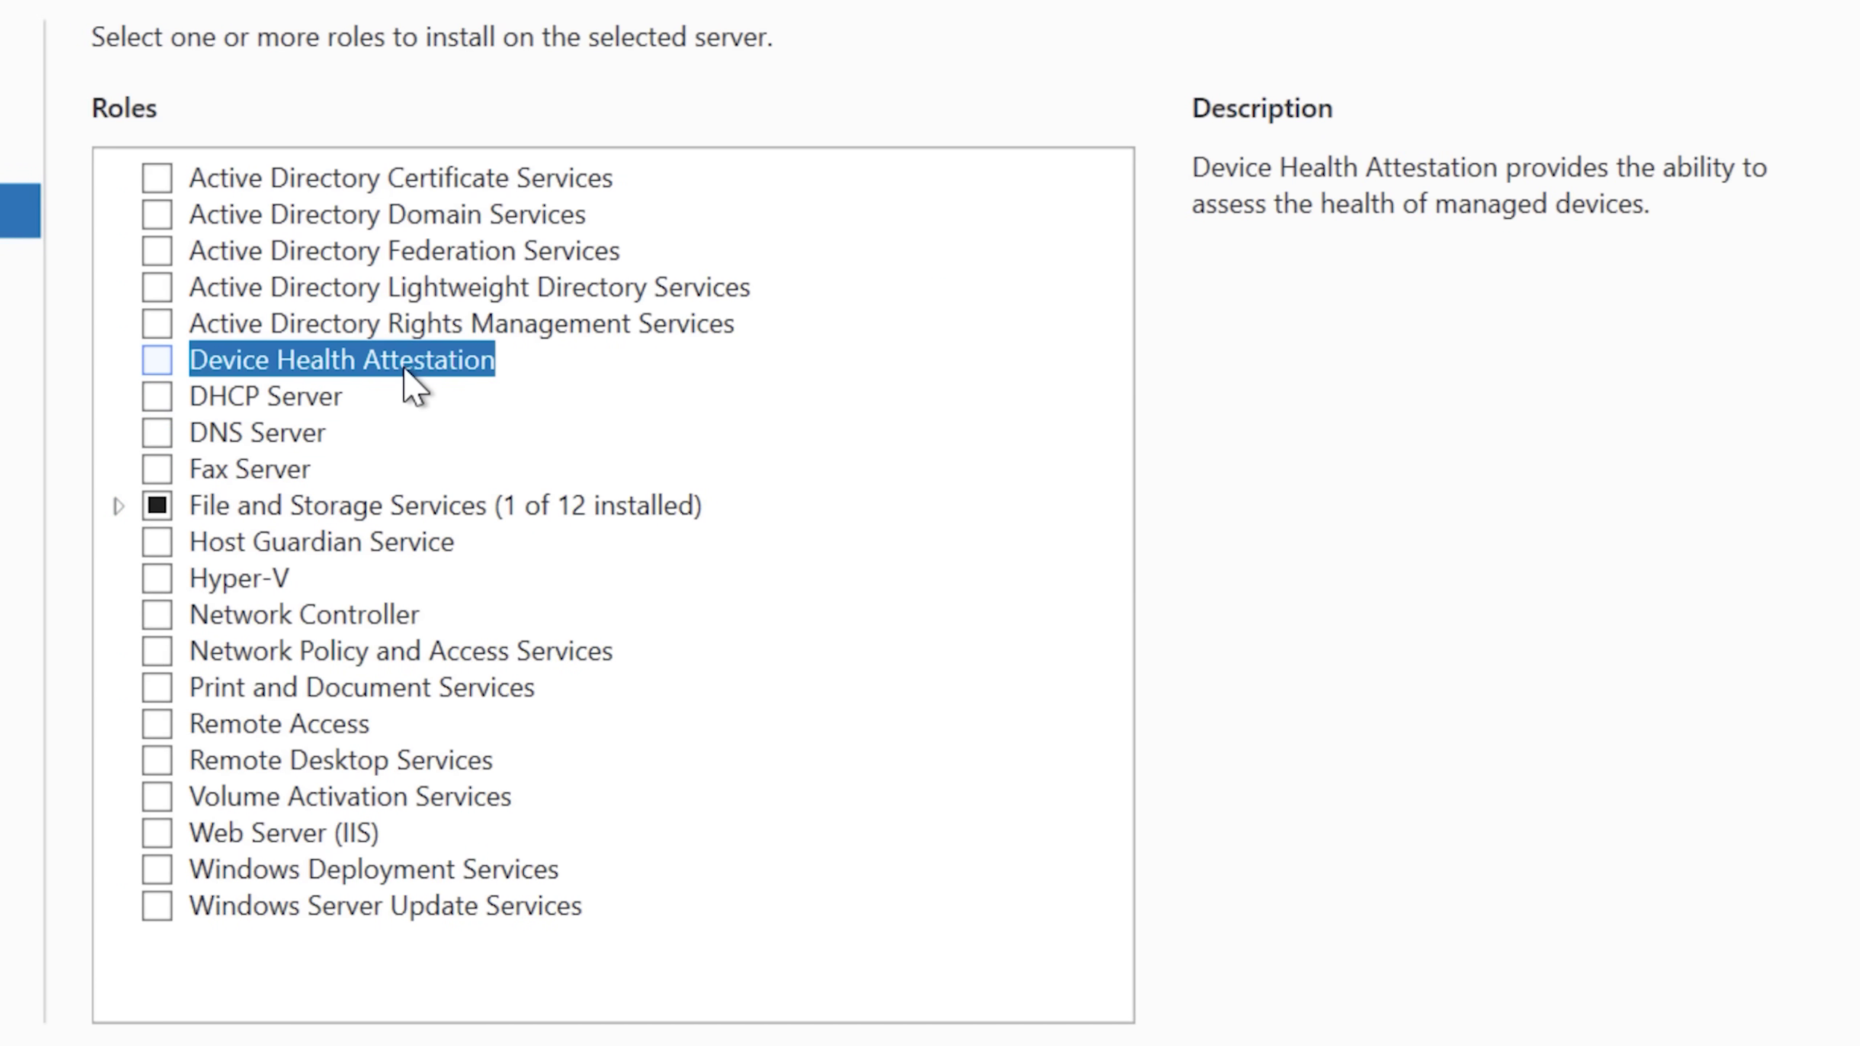
{"action": "left_click", "coordinate": [385, 683]}
{"action": "left_click", "coordinate": [346, 837]}
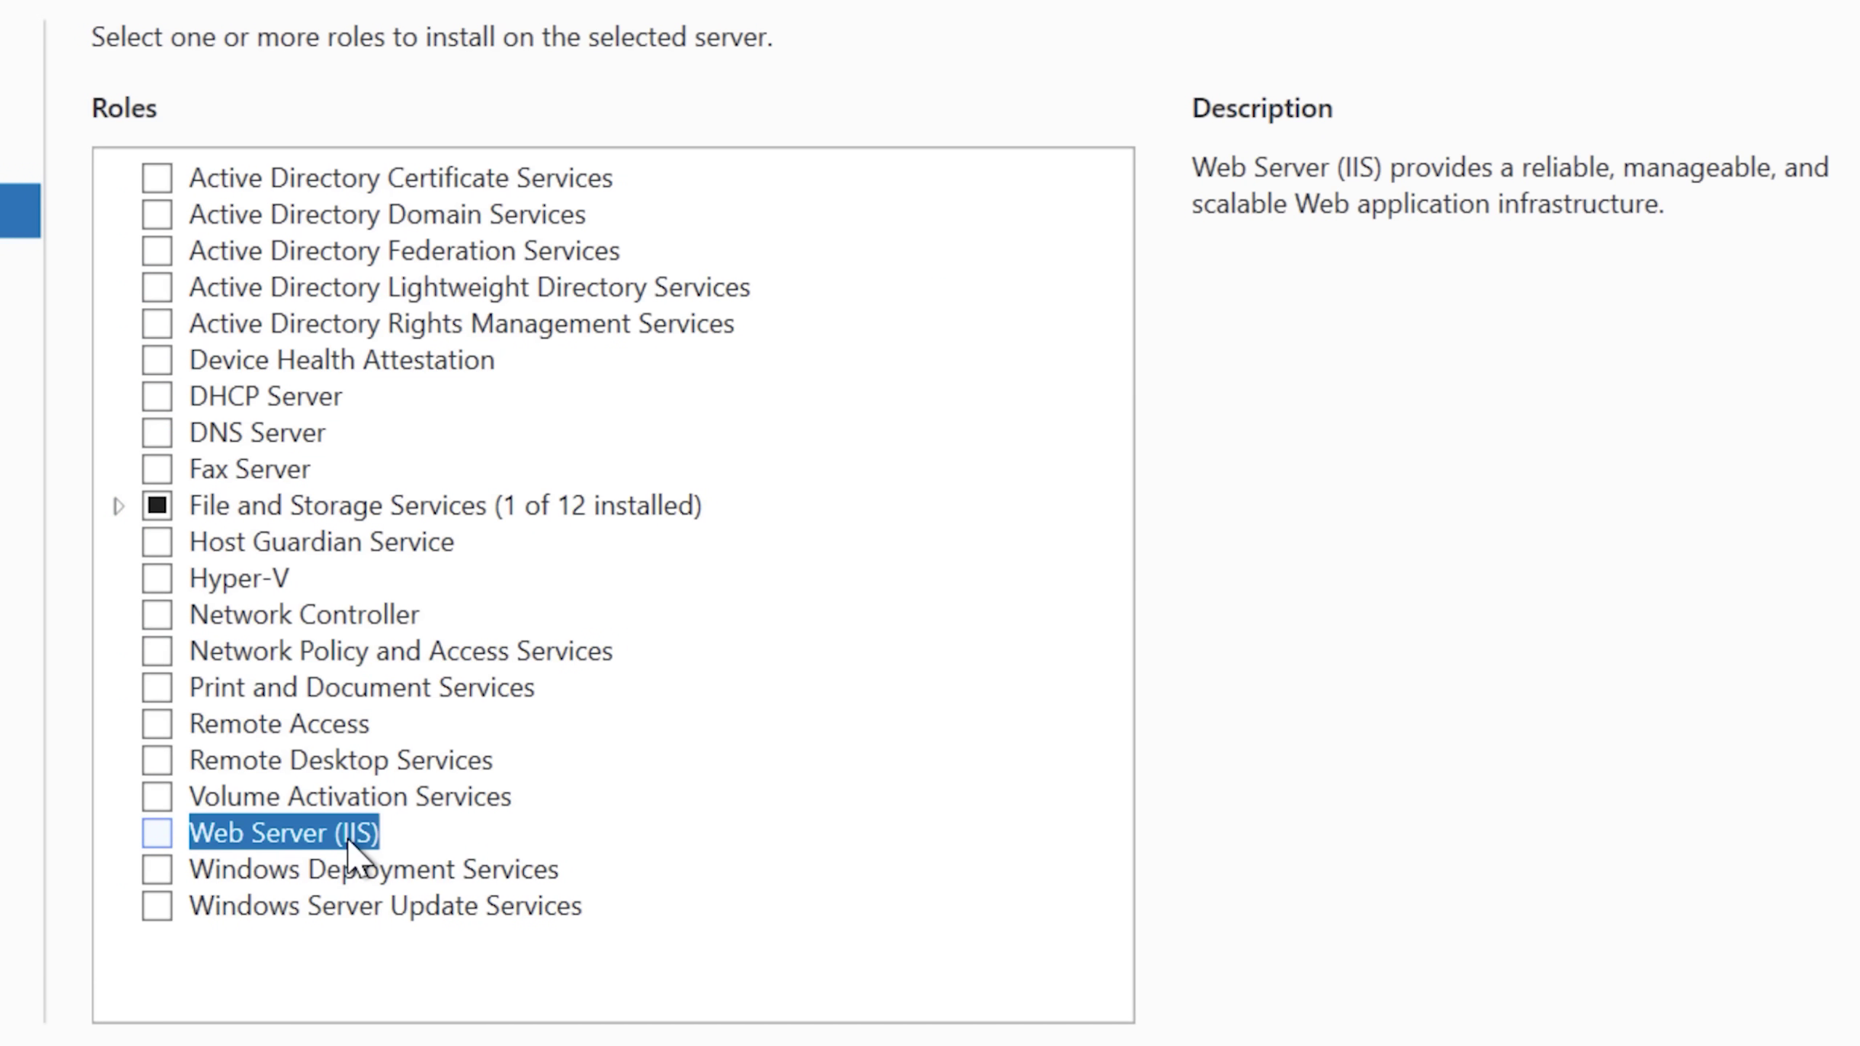
{"action": "left_click", "coordinate": [374, 872]}
{"action": "left_click", "coordinate": [375, 904]}
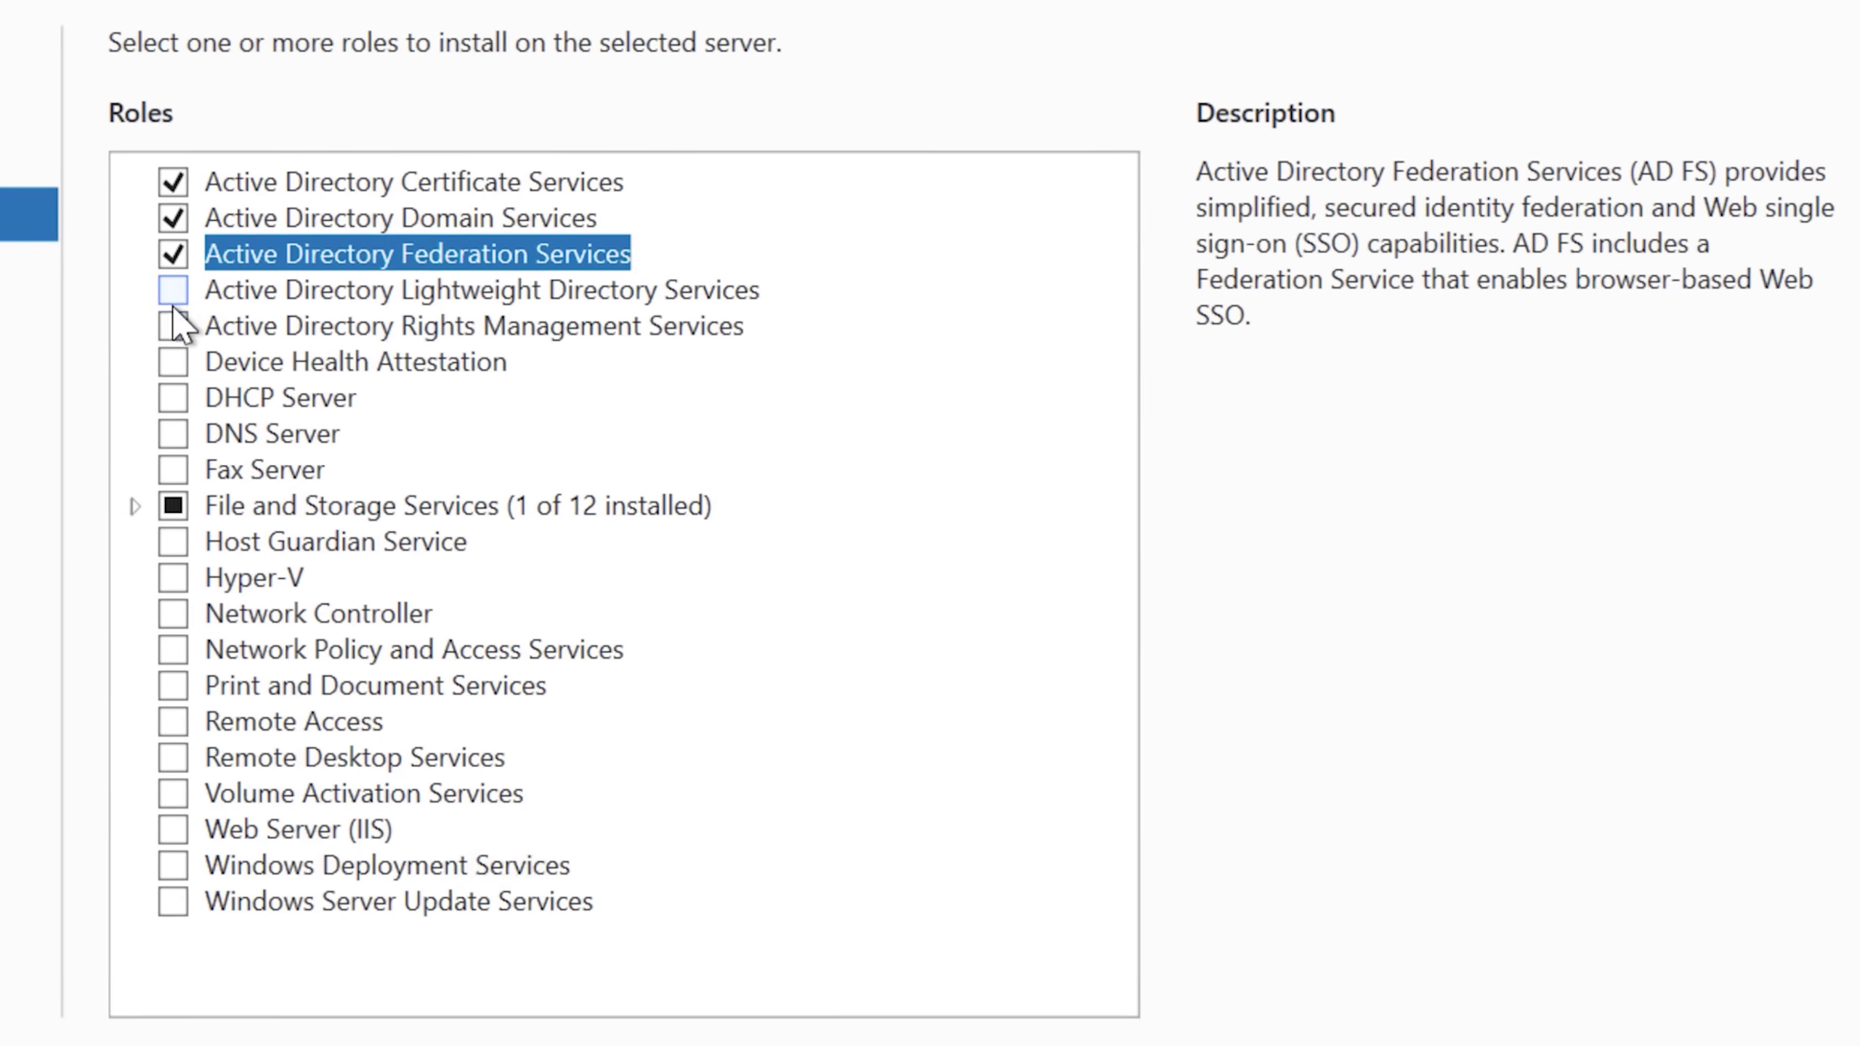
Select AD LDS, AD RMS, Device Health Attestation and DHCP Server with their management tools.
{"action": "left_click", "coordinate": [174, 289]}
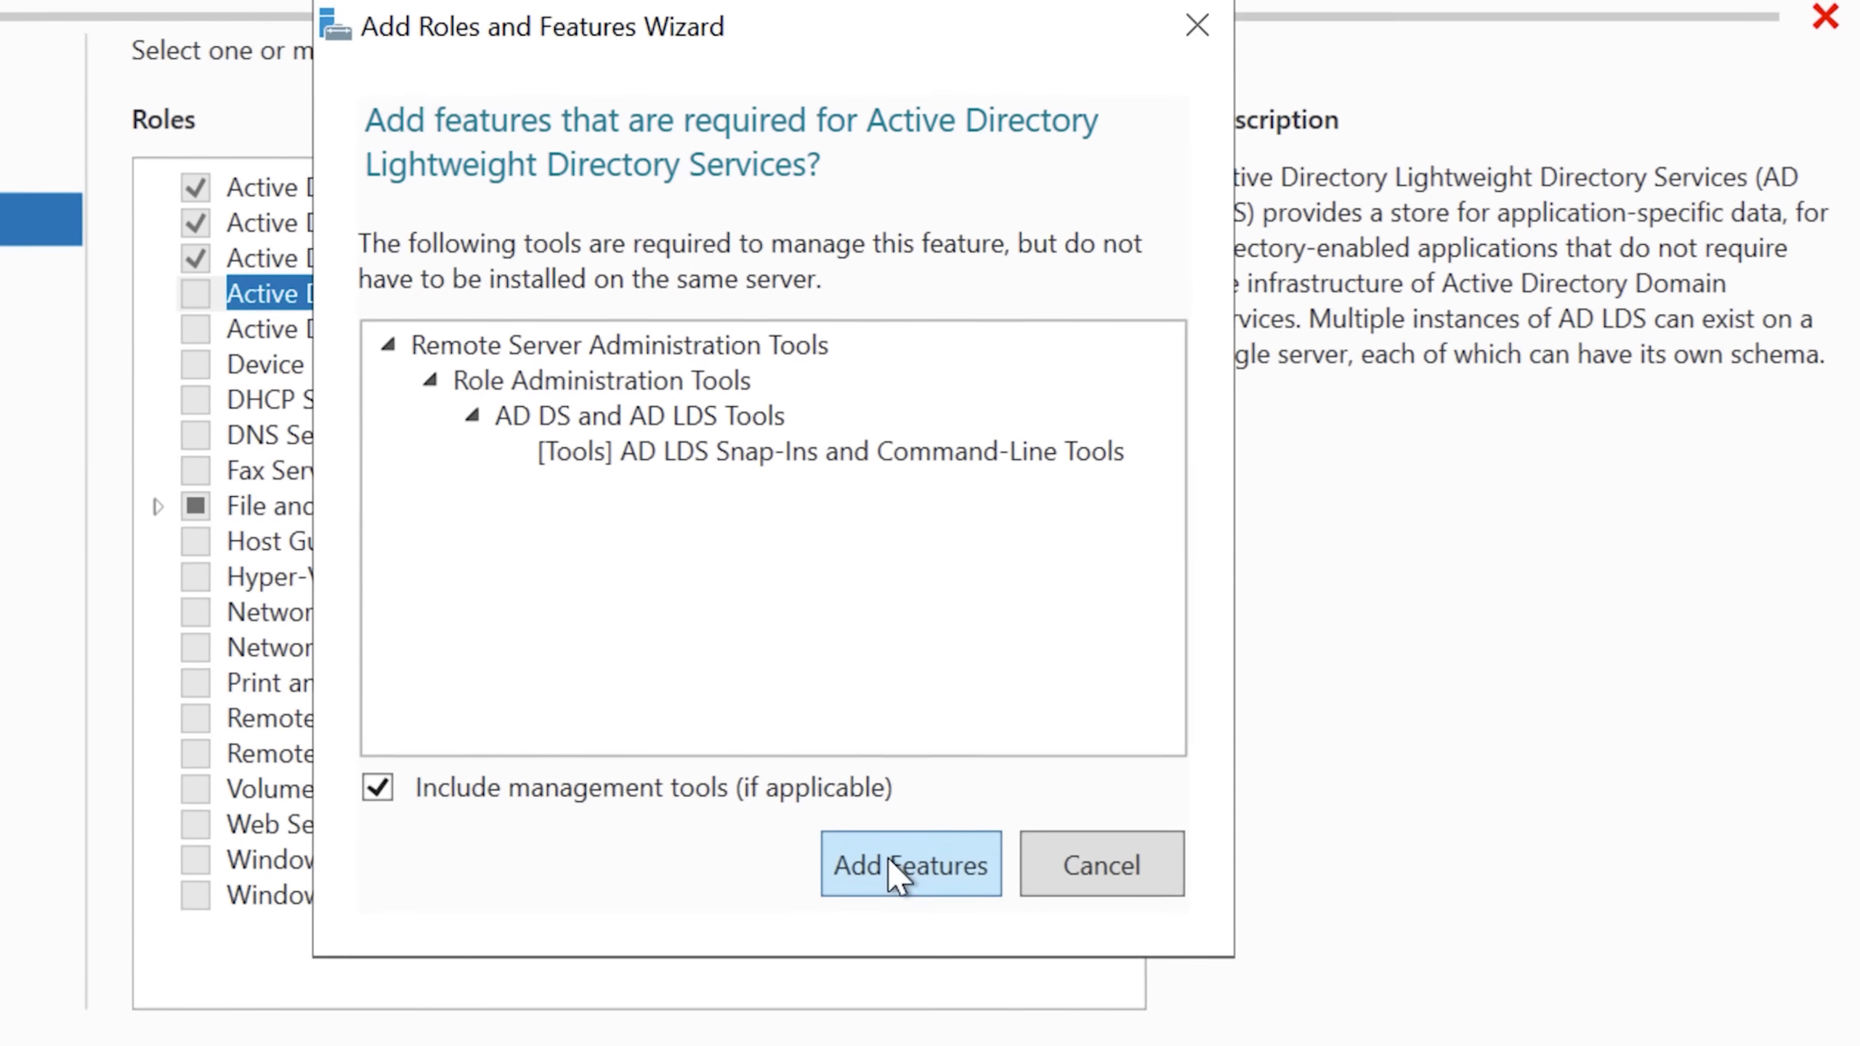
{"action": "left_click", "coordinate": [871, 872]}
{"action": "left_click", "coordinate": [173, 326]}
{"action": "scroll", "coordinate": [1128, 420], "scroll_direction": "down", "scroll_amount": 5}
{"action": "left_click", "coordinate": [858, 829]}
{"action": "left_click", "coordinate": [173, 361]}
{"action": "left_click", "coordinate": [318, 412]}
{"action": "left_click", "coordinate": [1033, 783]}
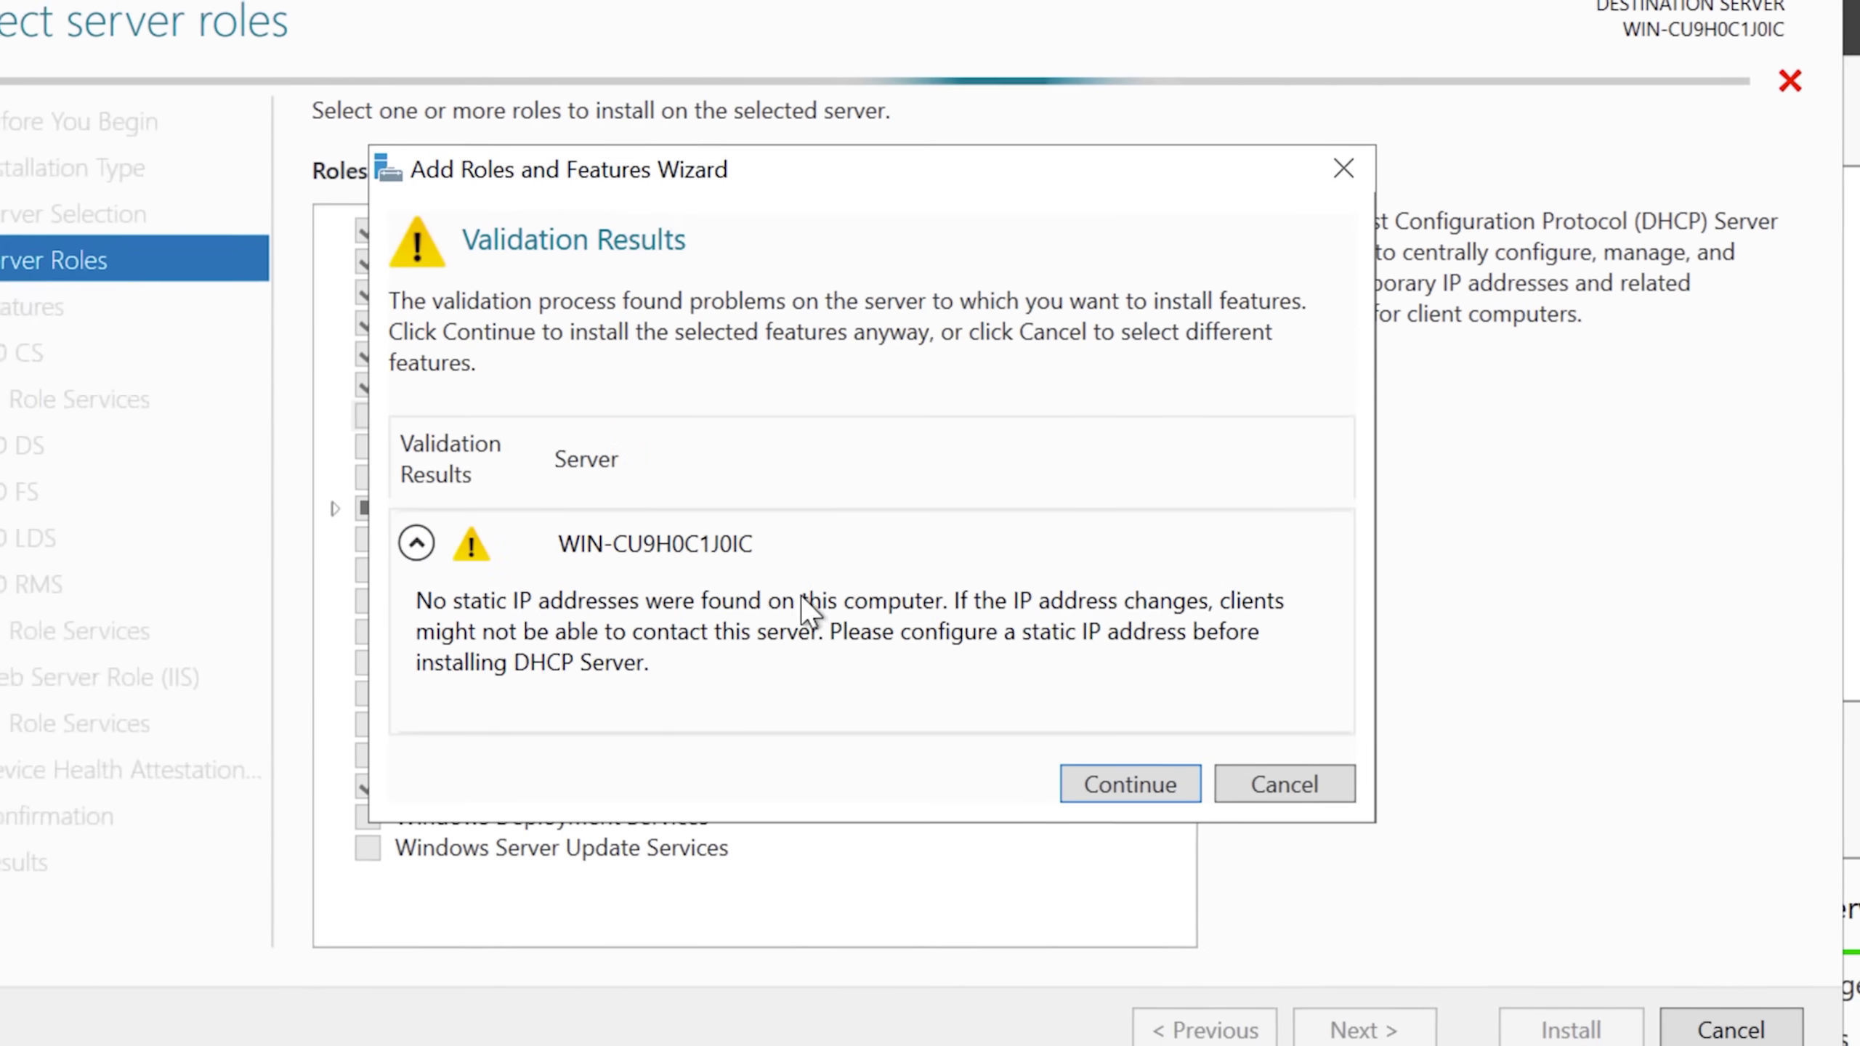
{"action": "left_click", "coordinate": [1129, 780]}
Select DNS Server, Fax Server and Host Guardian Service; Hyper-V is rejected by validation.
{"action": "left_click", "coordinate": [455, 452]}
{"action": "left_click", "coordinate": [1034, 782]}
{"action": "left_click", "coordinate": [454, 480]}
{"action": "left_click", "coordinate": [1033, 781]}
{"action": "left_click", "coordinate": [455, 566]}
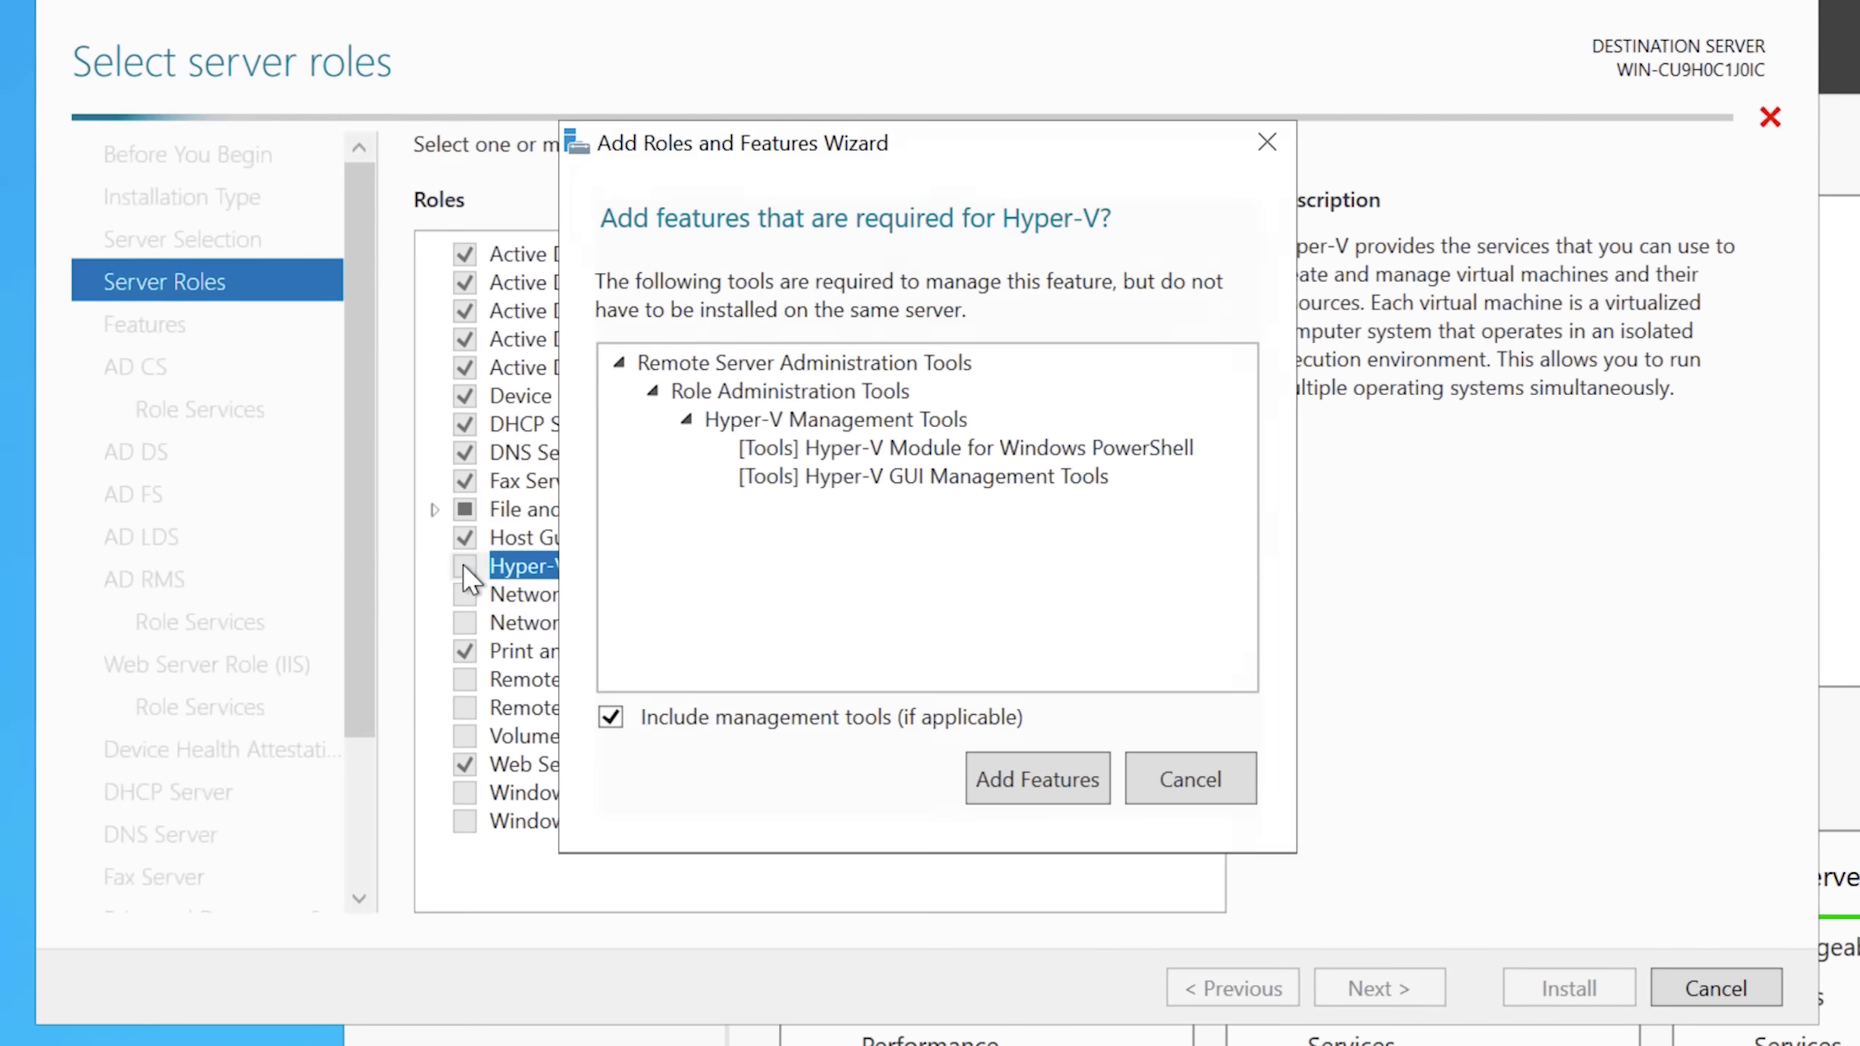
{"action": "left_click", "coordinate": [1038, 776]}
{"action": "left_click", "coordinate": [1300, 768]}
Select Network Controller, NPAS, Remote Access, Remote Desktop Services, Volume Activation and WSUS.
{"action": "left_click", "coordinate": [455, 595]}
{"action": "left_click", "coordinate": [1059, 781]}
{"action": "left_click", "coordinate": [465, 679]}
{"action": "left_click", "coordinate": [465, 706]}
{"action": "left_click", "coordinate": [465, 736]}
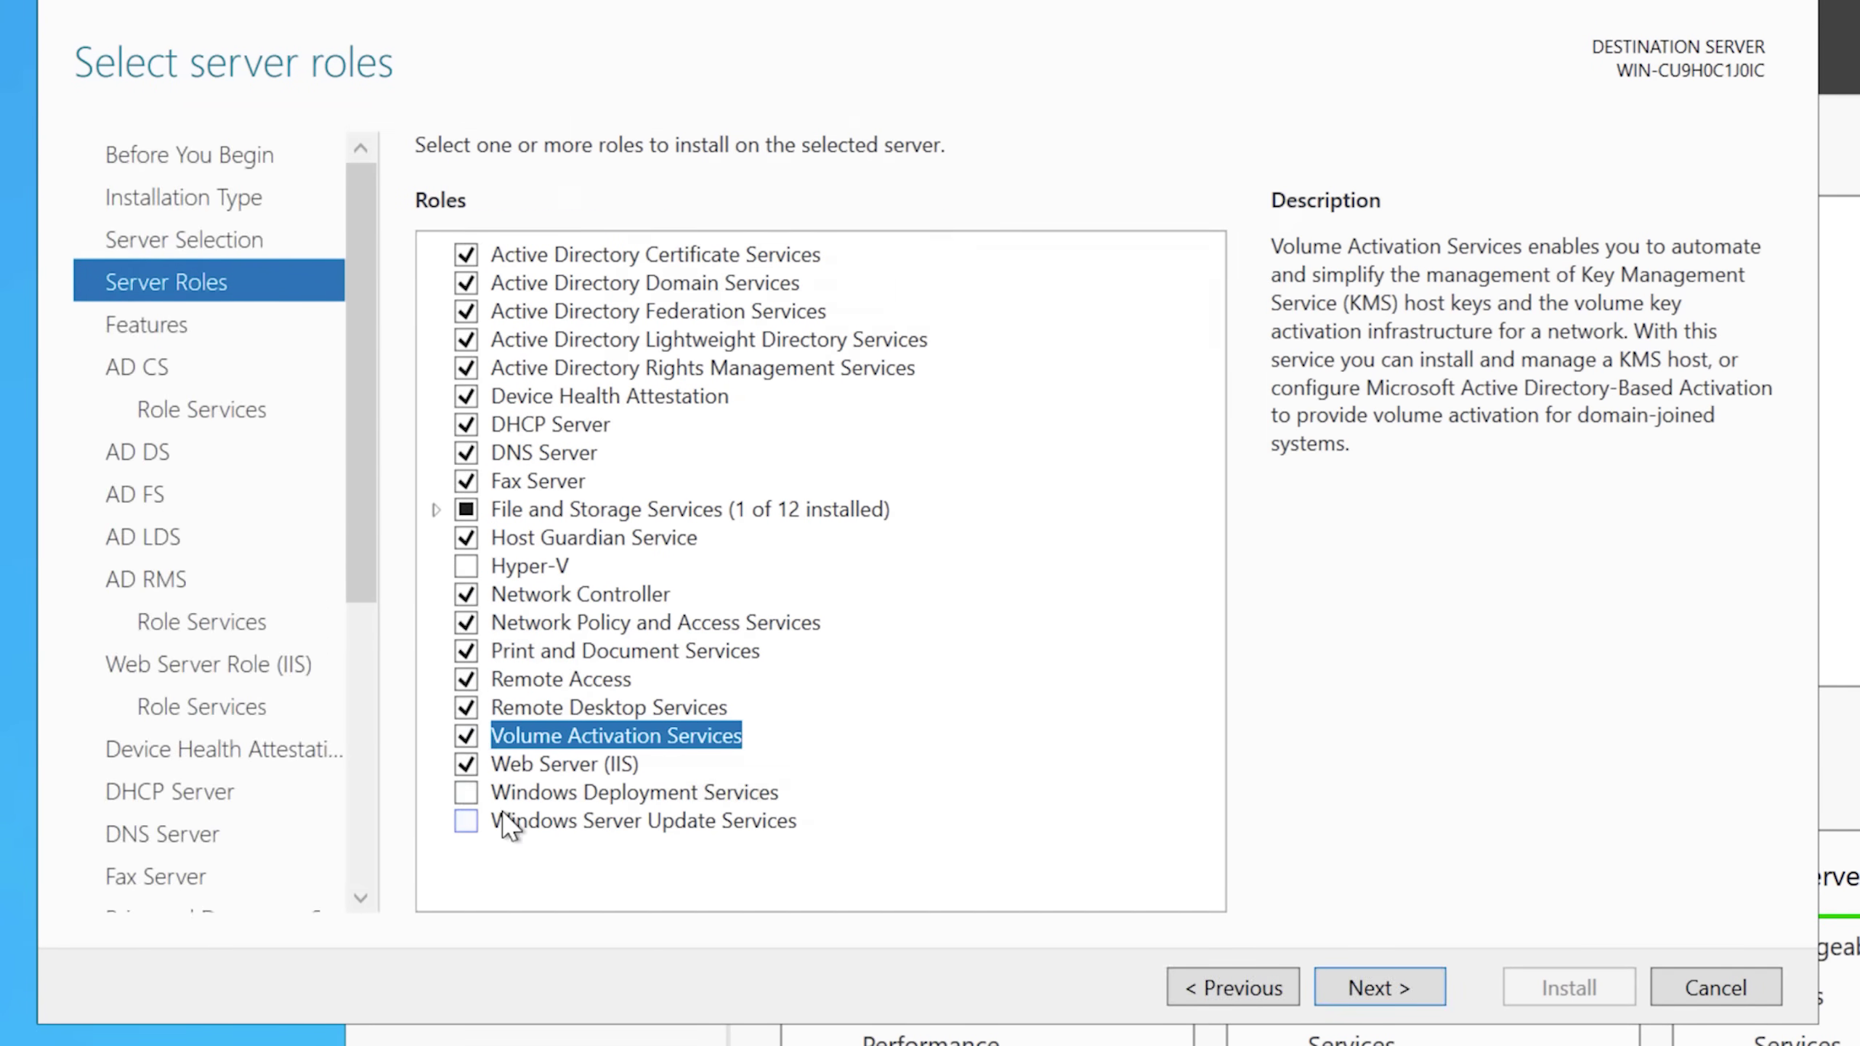
{"action": "left_click", "coordinate": [465, 792]}
Add features including .NET Framework 3.5, IPAM, Multipath I/O, Remote Assistance and Storage Migration Service Proxy.
{"action": "left_click", "coordinate": [466, 820]}
{"action": "left_click", "coordinate": [1377, 987]}
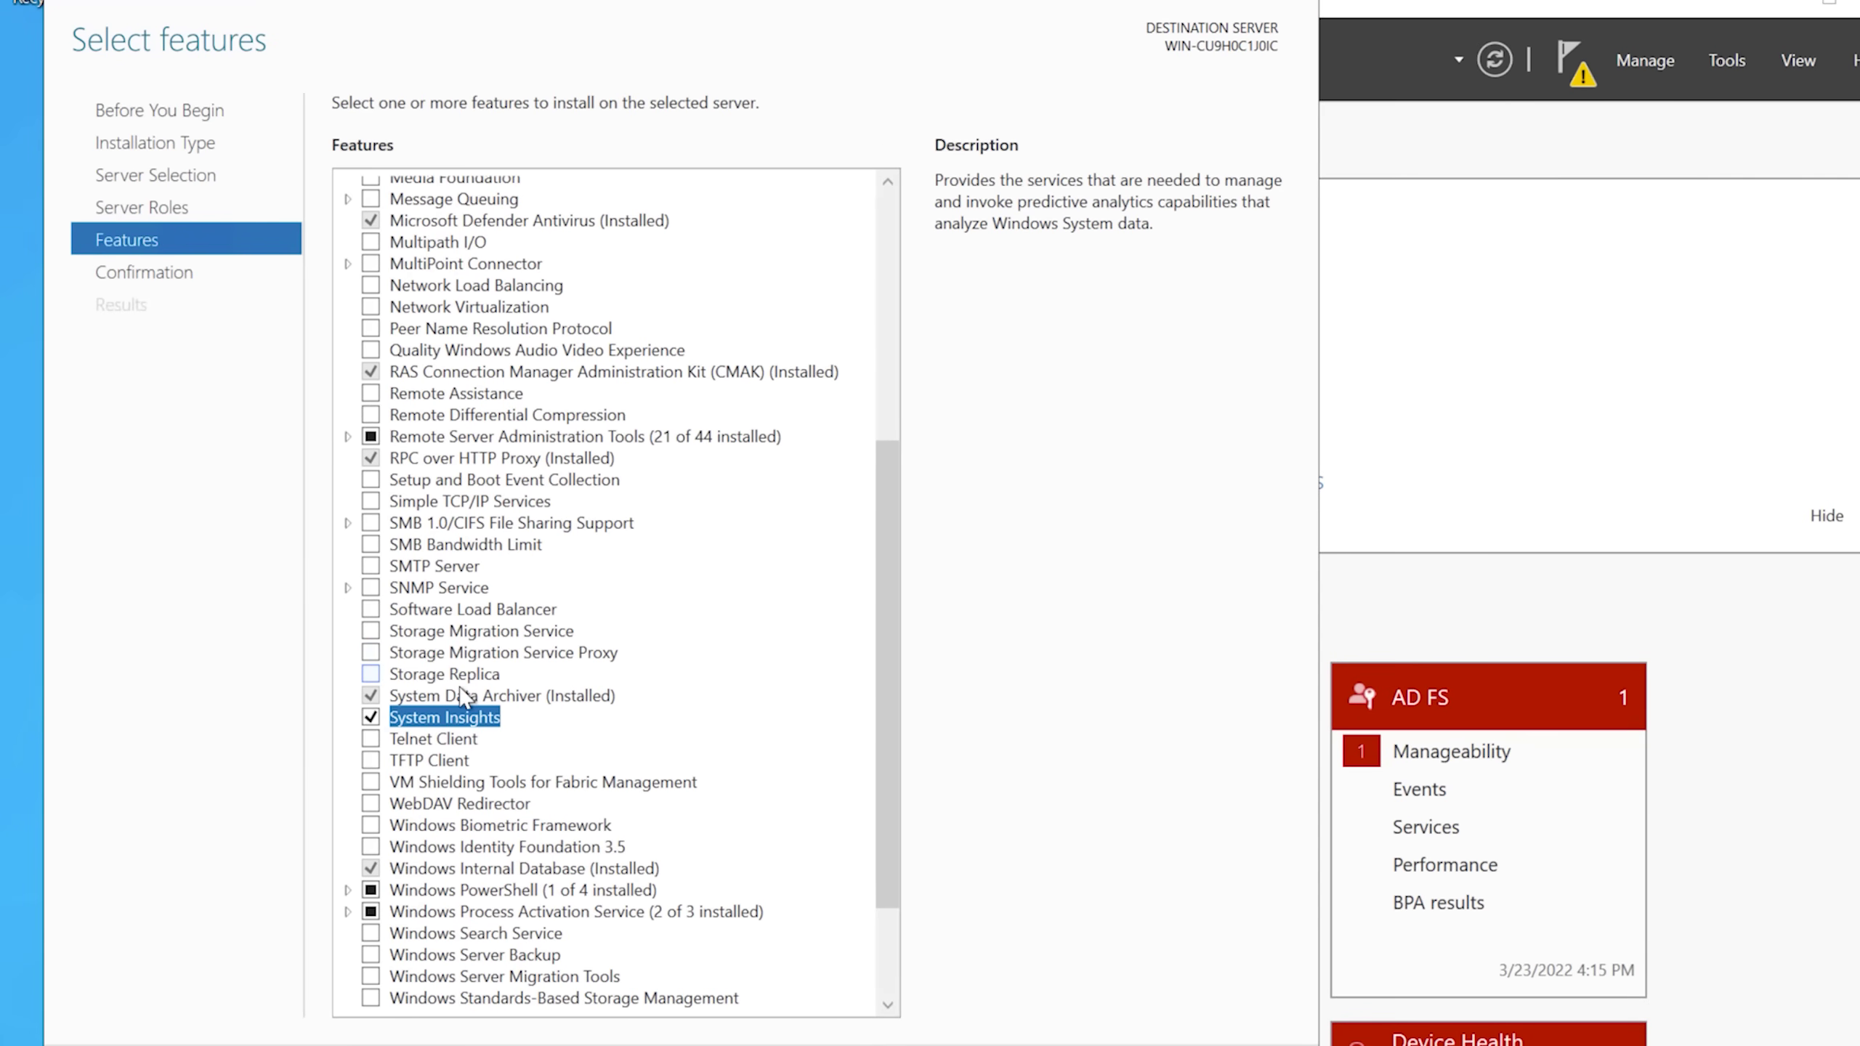
{"action": "scroll", "coordinate": [838, 553], "scroll_direction": "up", "scroll_amount": 6}
{"action": "scroll", "coordinate": [898, 503], "scroll_direction": "up", "scroll_amount": 2}
{"action": "left_click", "coordinate": [370, 186]}
{"action": "left_click", "coordinate": [371, 294]}
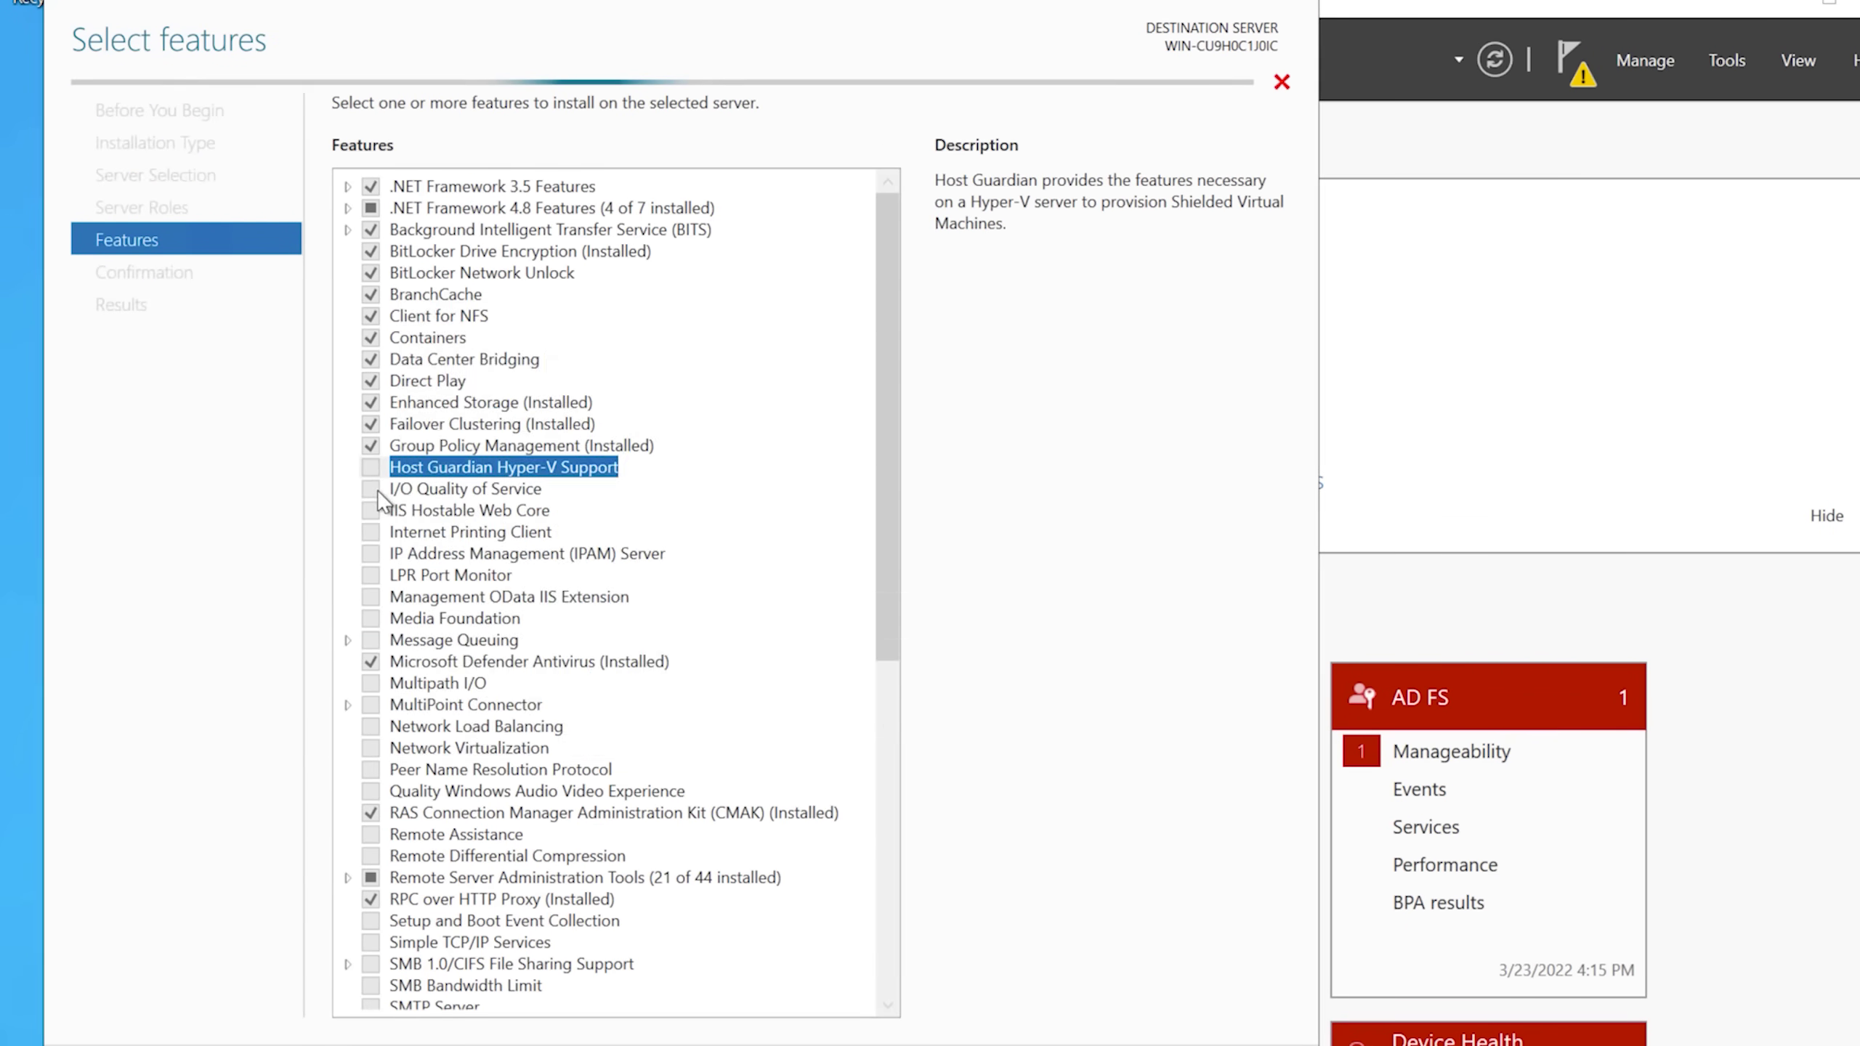
{"action": "left_click", "coordinate": [371, 554]}
{"action": "left_click", "coordinate": [859, 727]}
{"action": "left_click", "coordinate": [371, 639]}
{"action": "left_click", "coordinate": [371, 684]}
{"action": "scroll", "coordinate": [581, 582], "scroll_direction": "down", "scroll_amount": 5}
{"action": "left_click", "coordinate": [371, 515]}
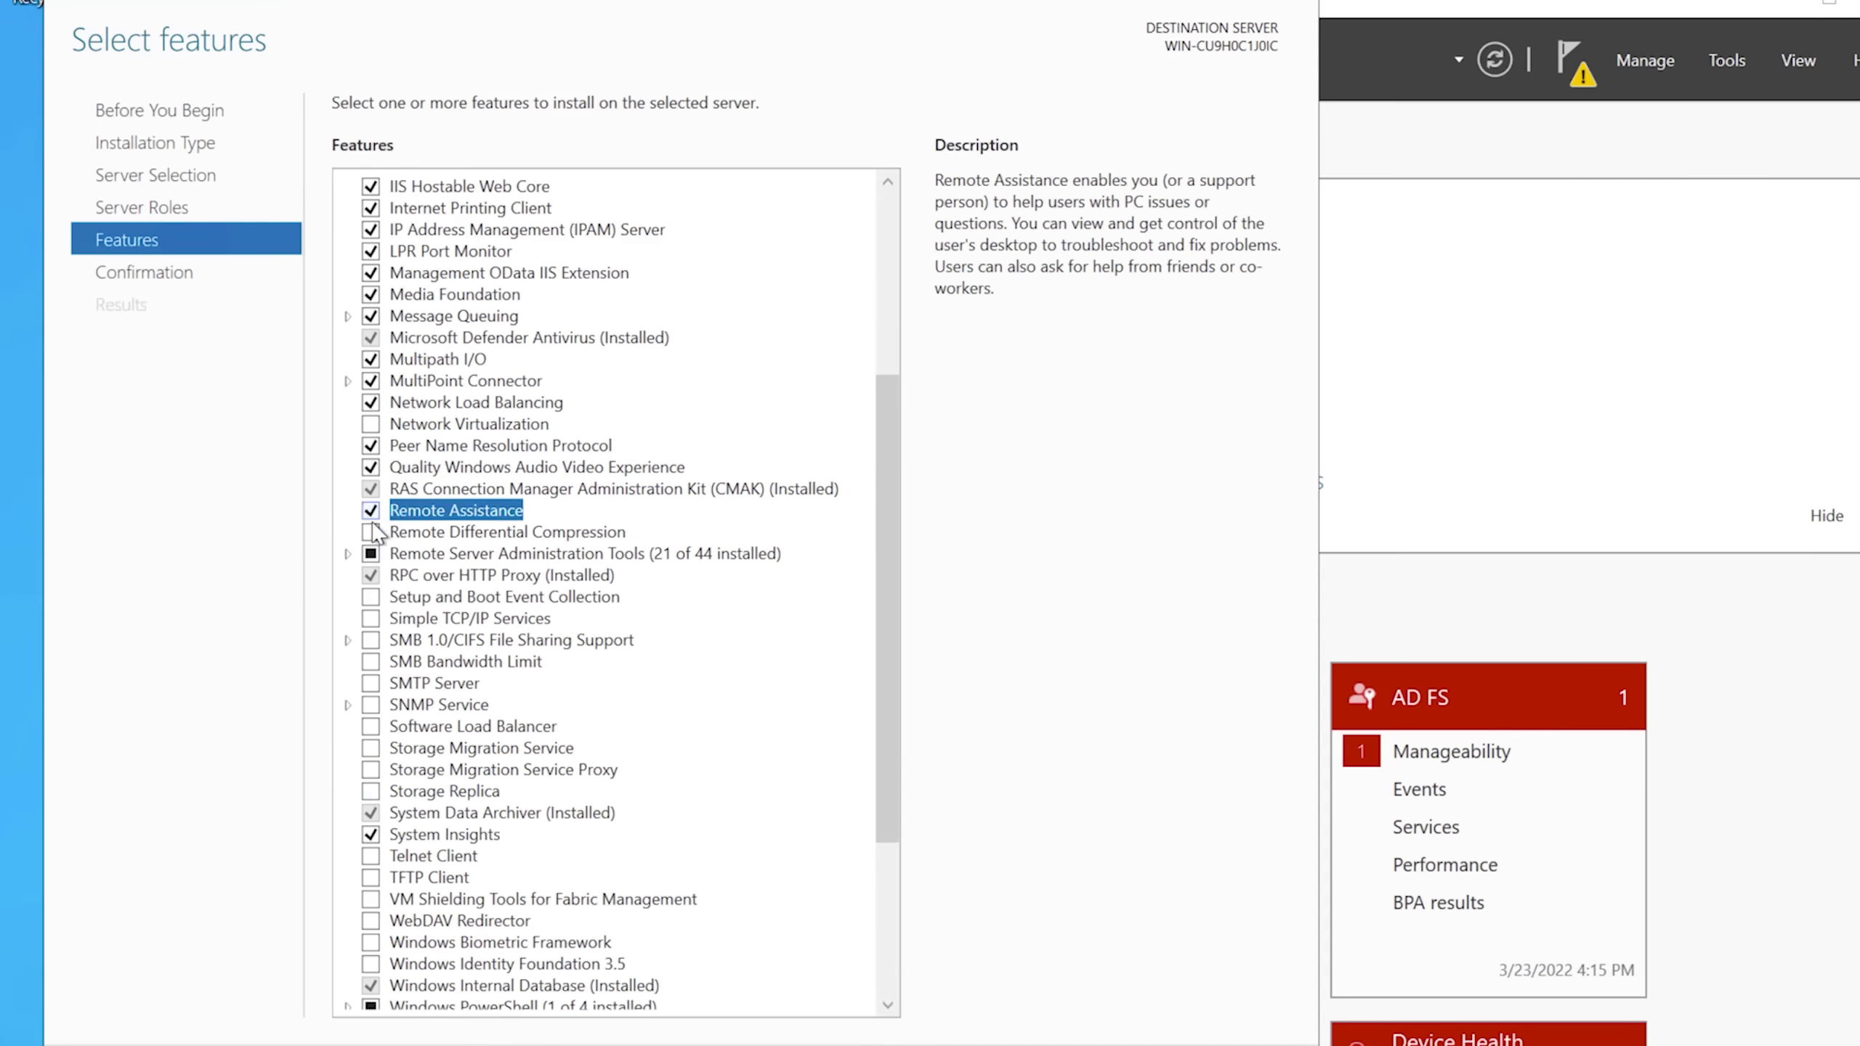
{"action": "scroll", "coordinate": [582, 582], "scroll_direction": "down", "scroll_amount": 1}
{"action": "left_click", "coordinate": [372, 618]}
{"action": "left_click", "coordinate": [443, 727]}
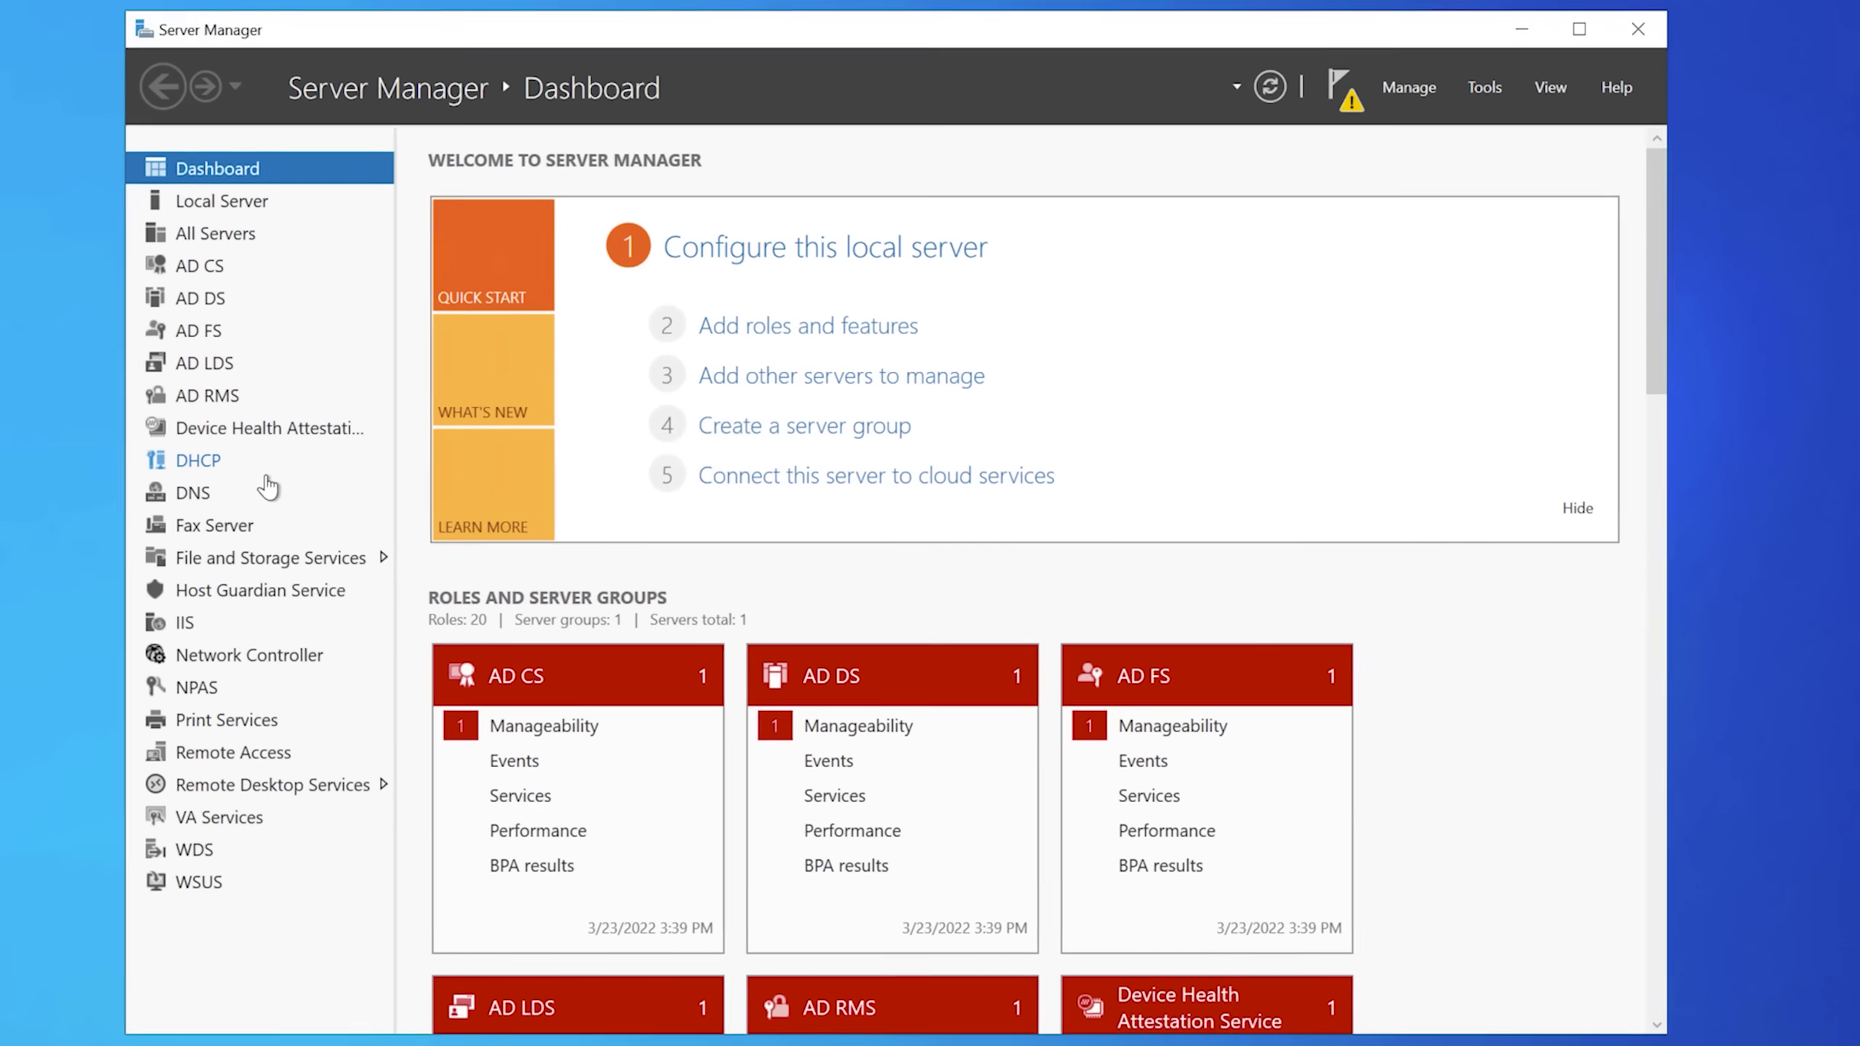
Check the DHCP and Fax Server pages and review task details with the Stage column widened.
{"action": "left_click", "coordinate": [267, 472]}
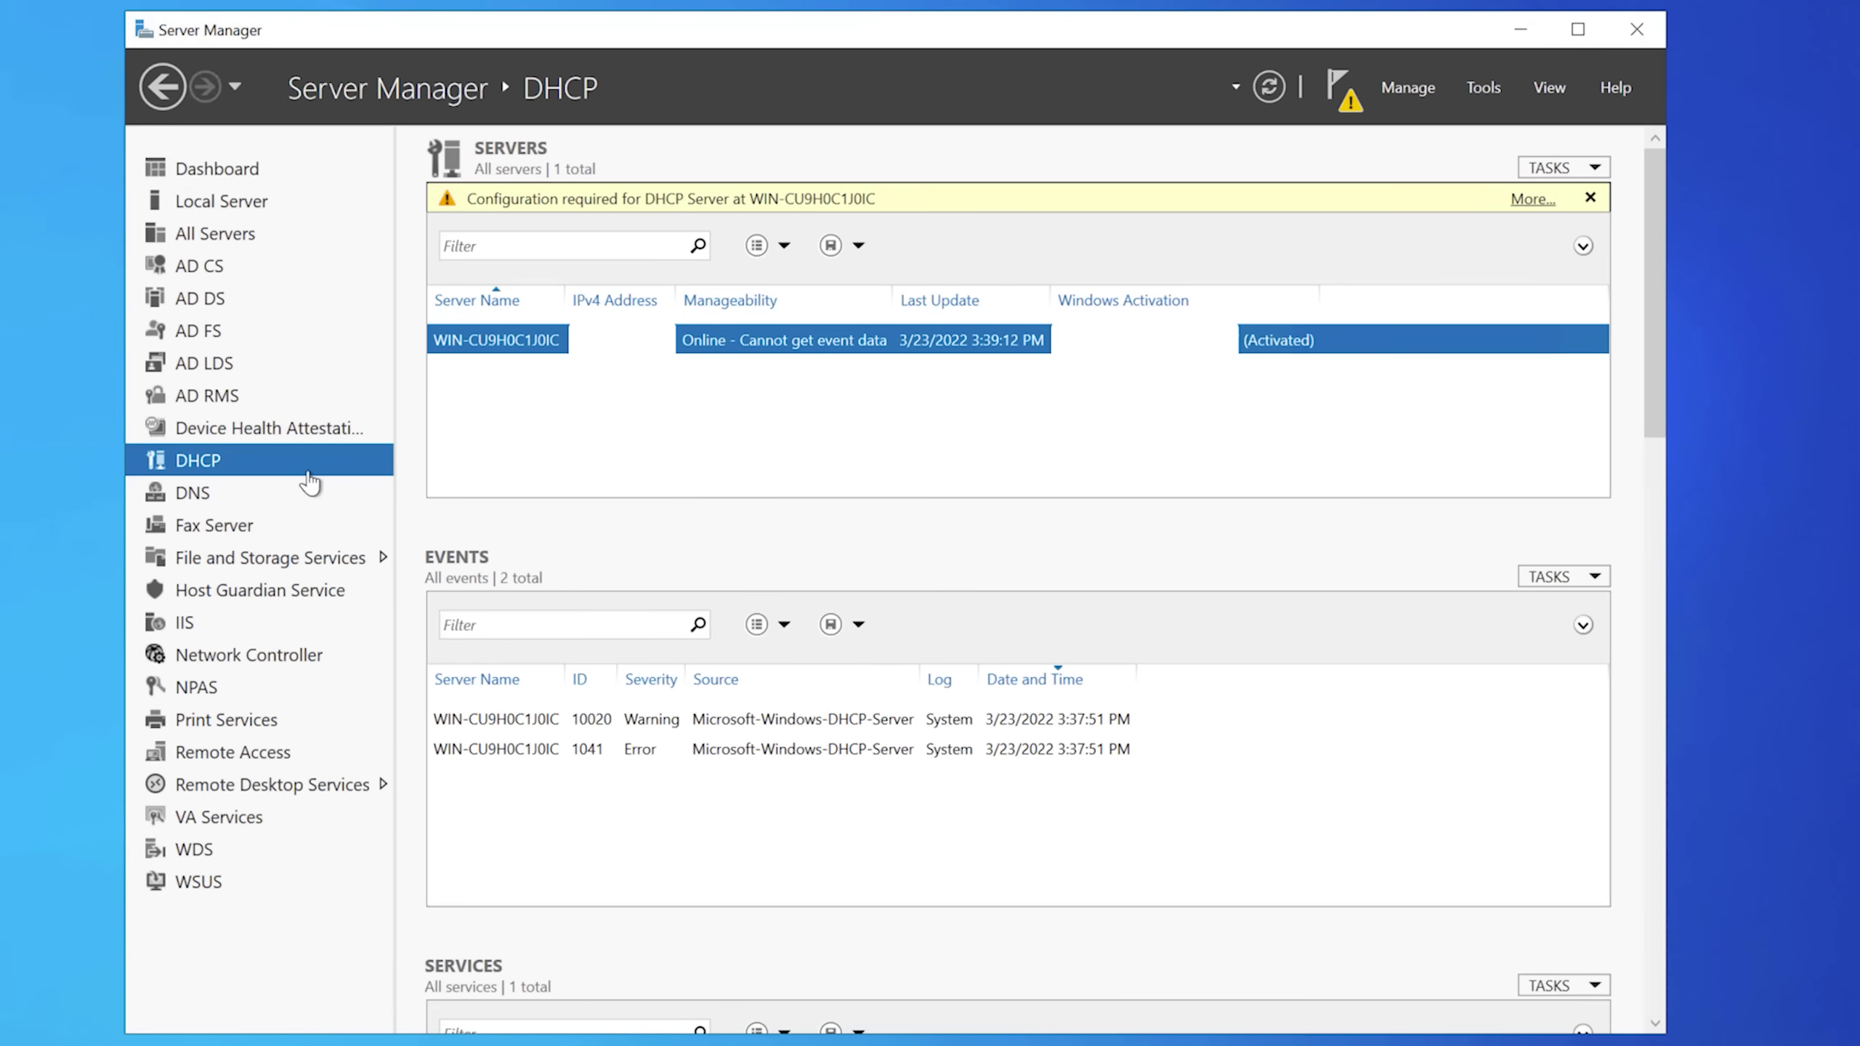
{"action": "left_click", "coordinate": [1338, 90]}
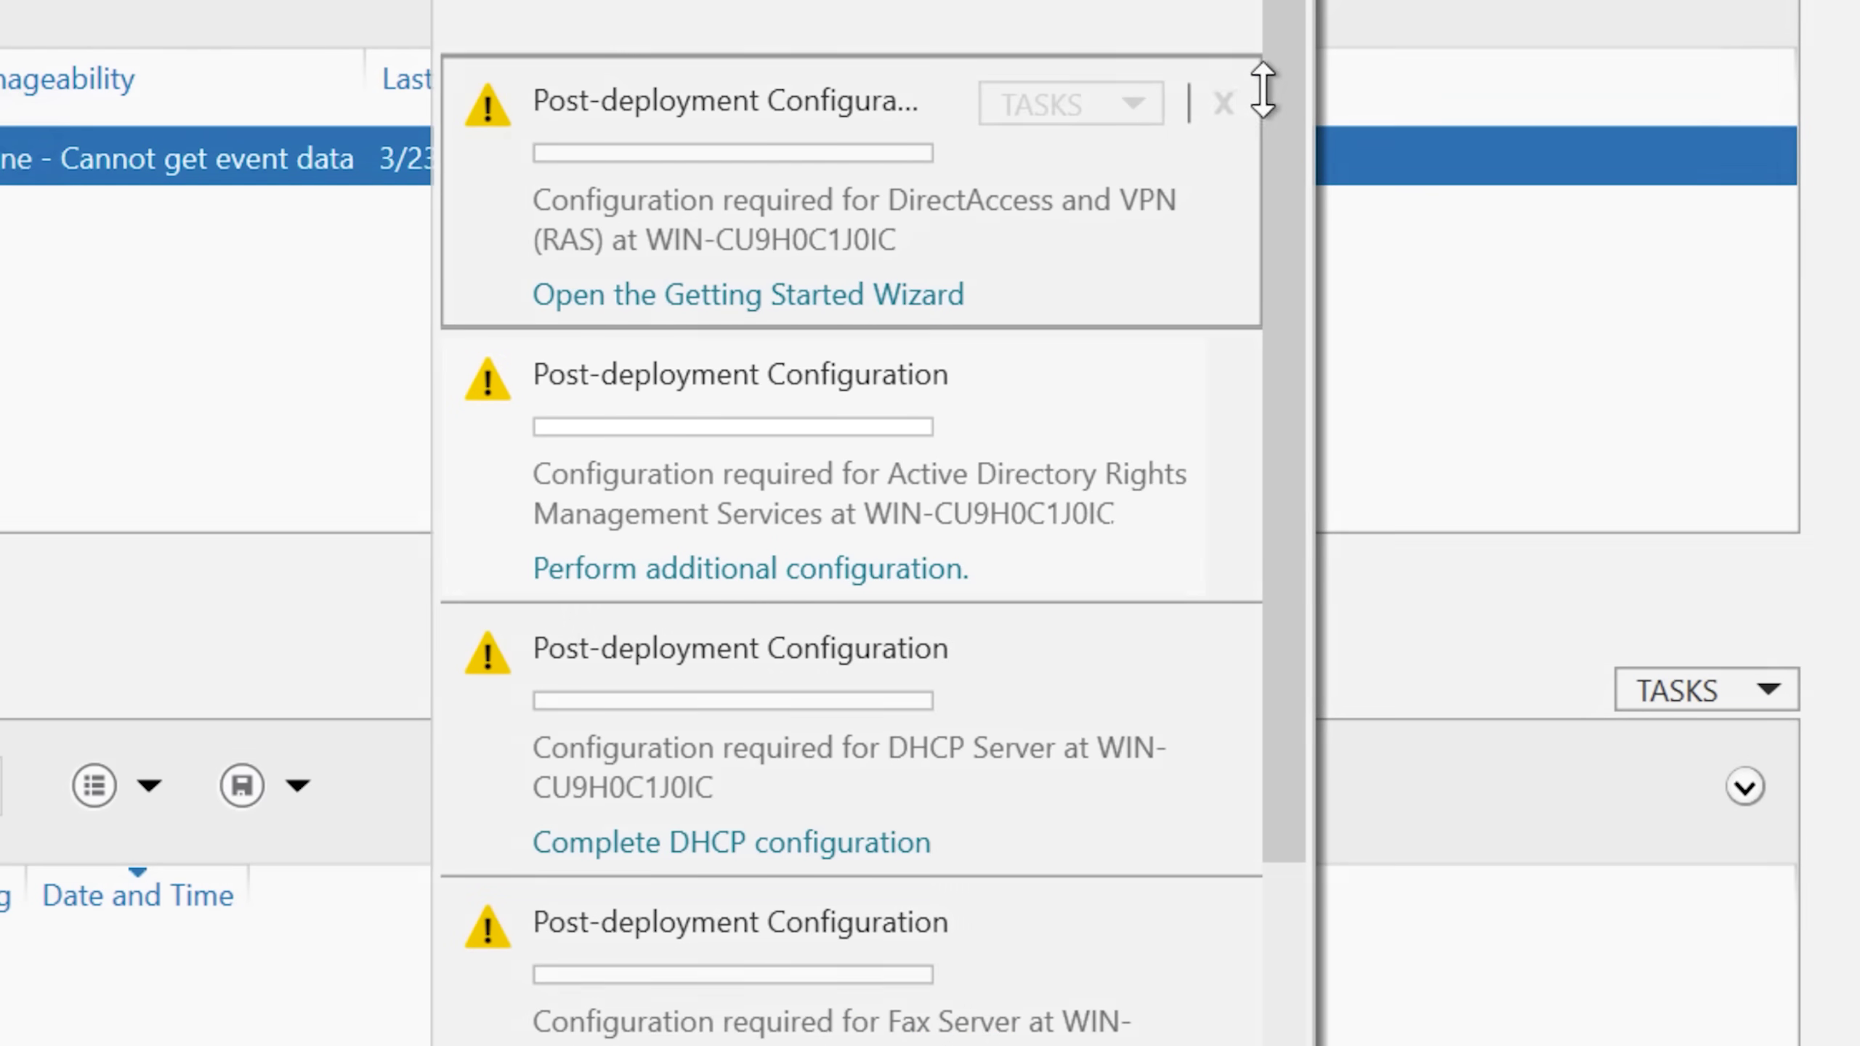
{"action": "left_click_drag", "start_coordinate": [1261, 90], "coordinate": [1292, 629]}
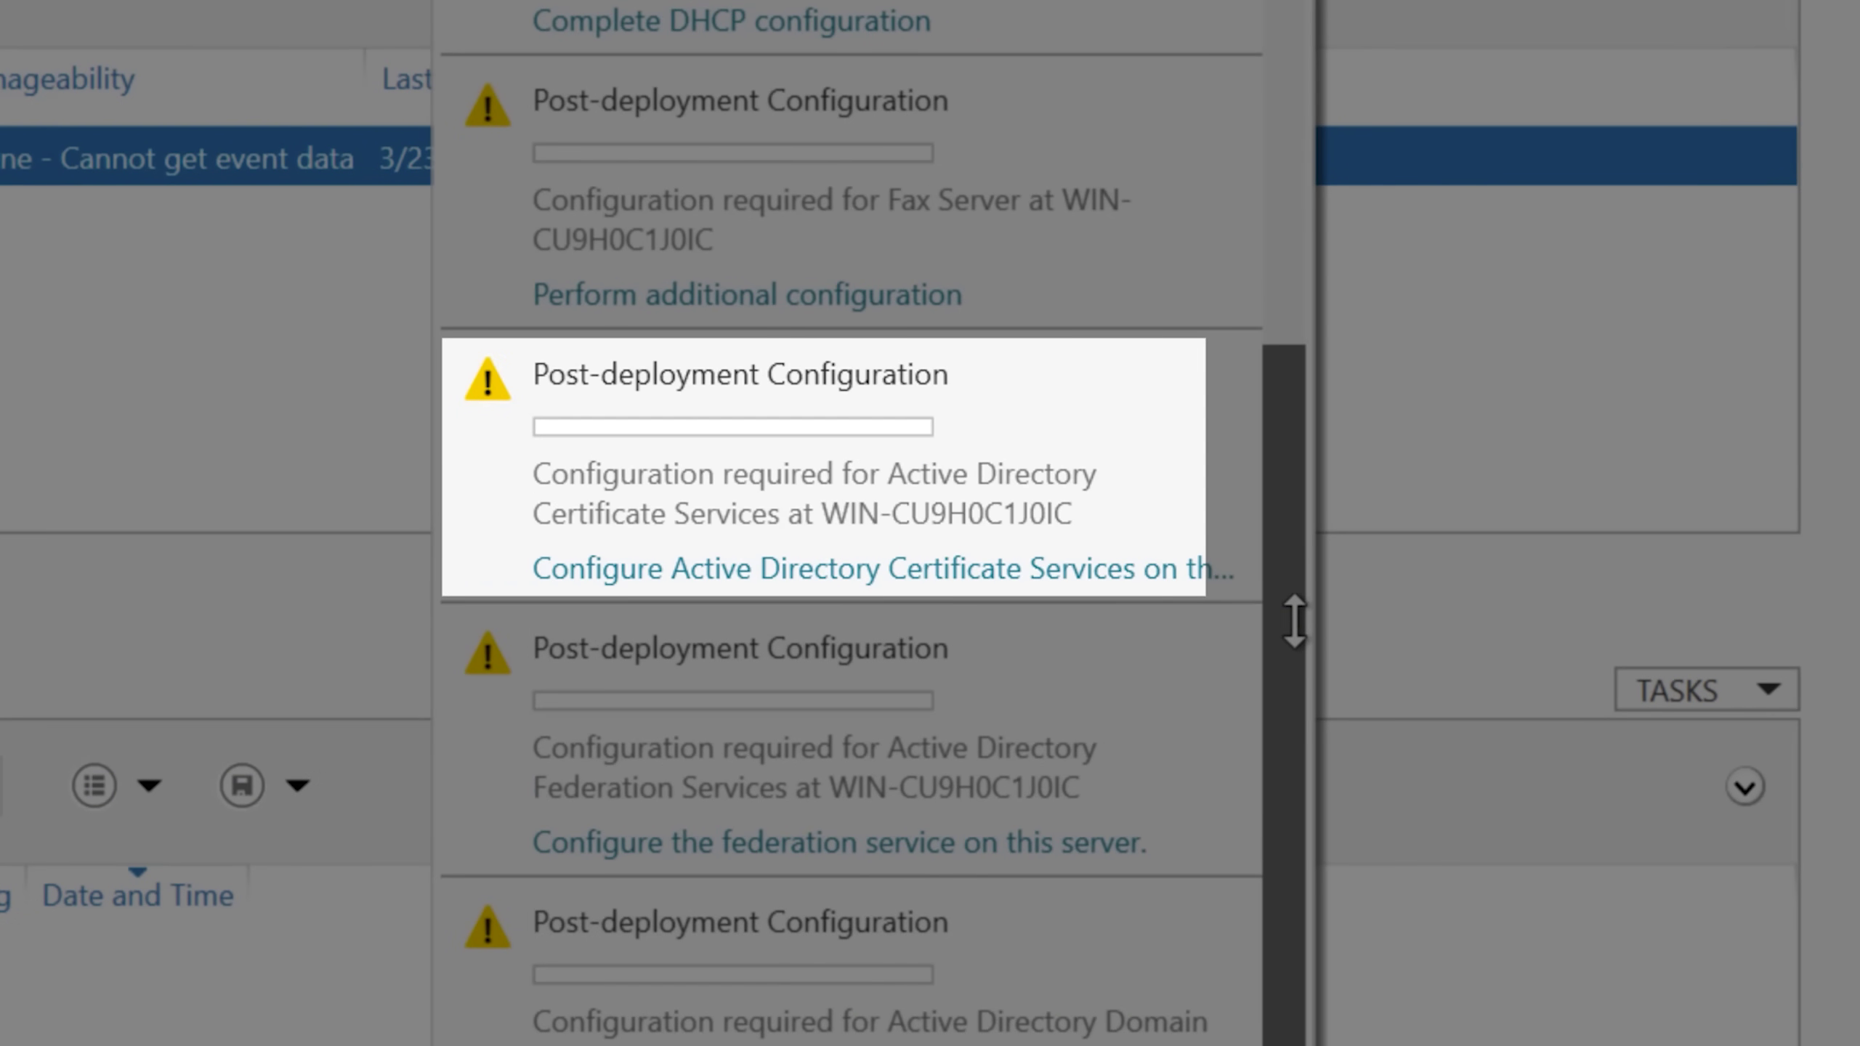
{"action": "left_click_drag", "start_coordinate": [1294, 621], "coordinate": [1296, 392]}
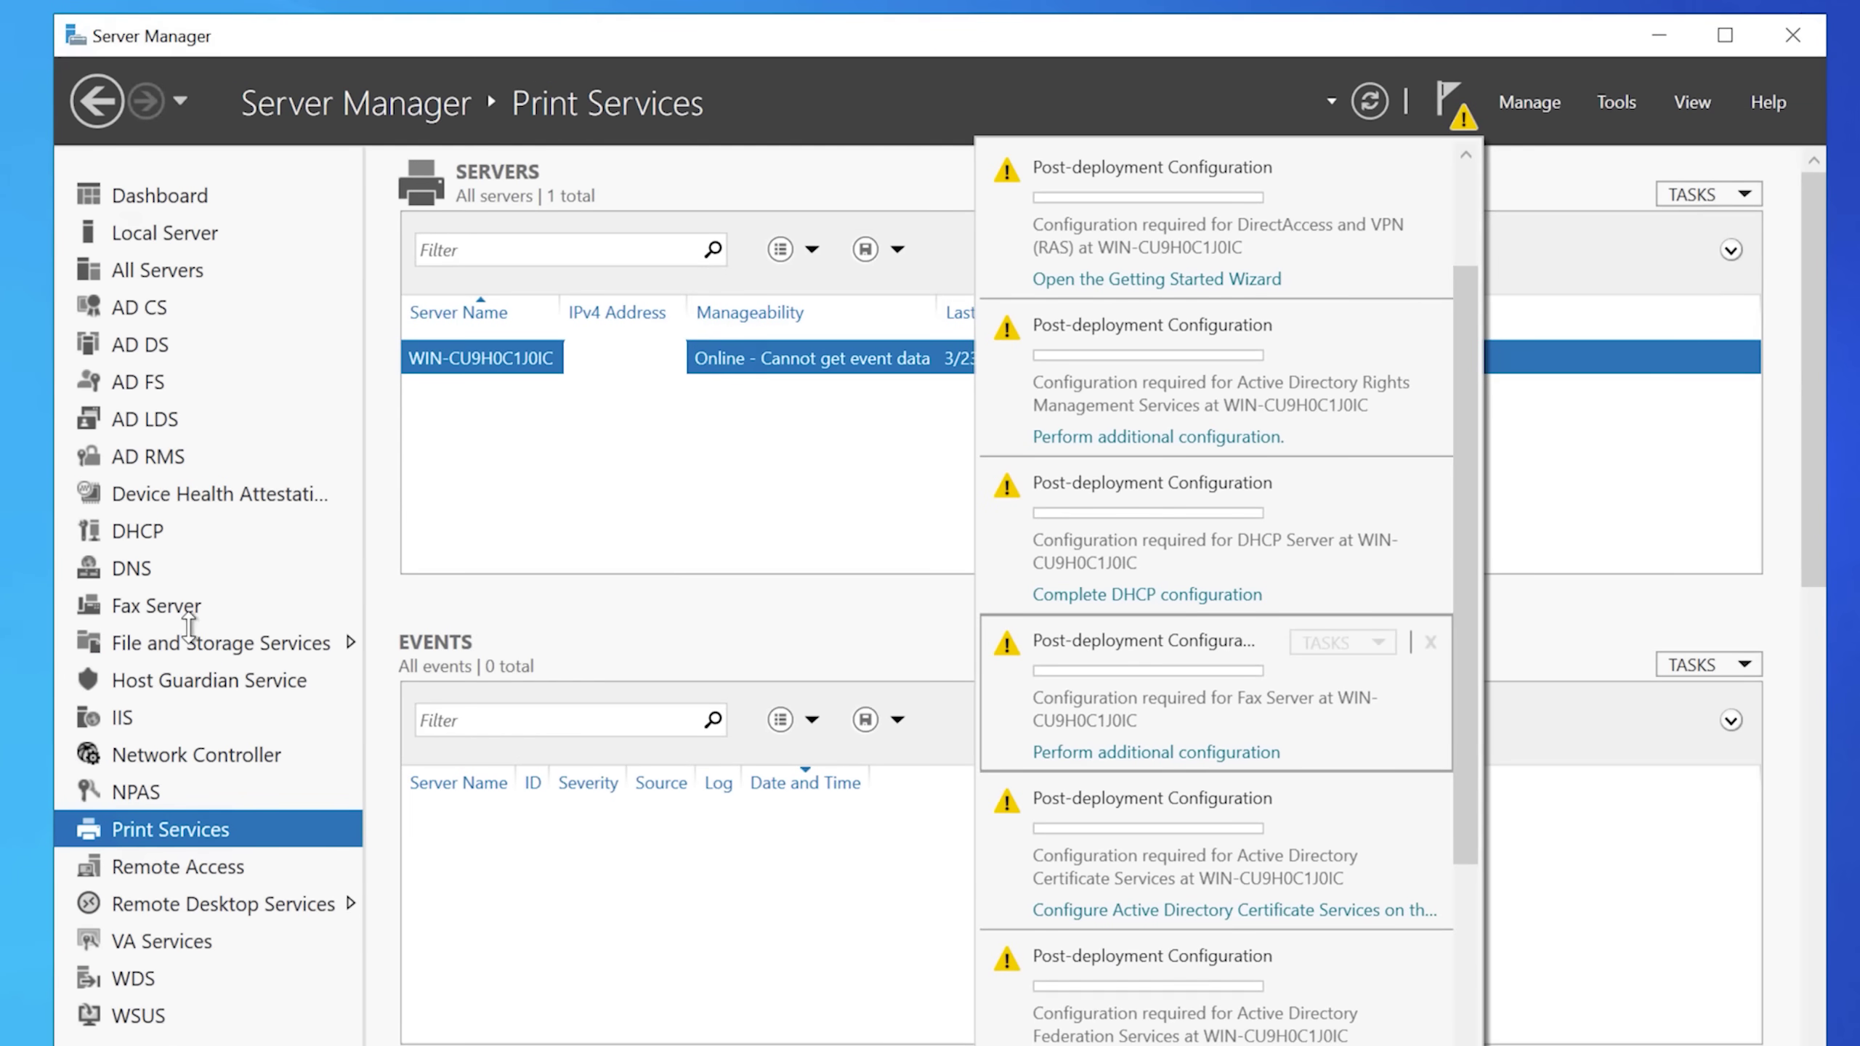
{"action": "left_click", "coordinate": [185, 598]}
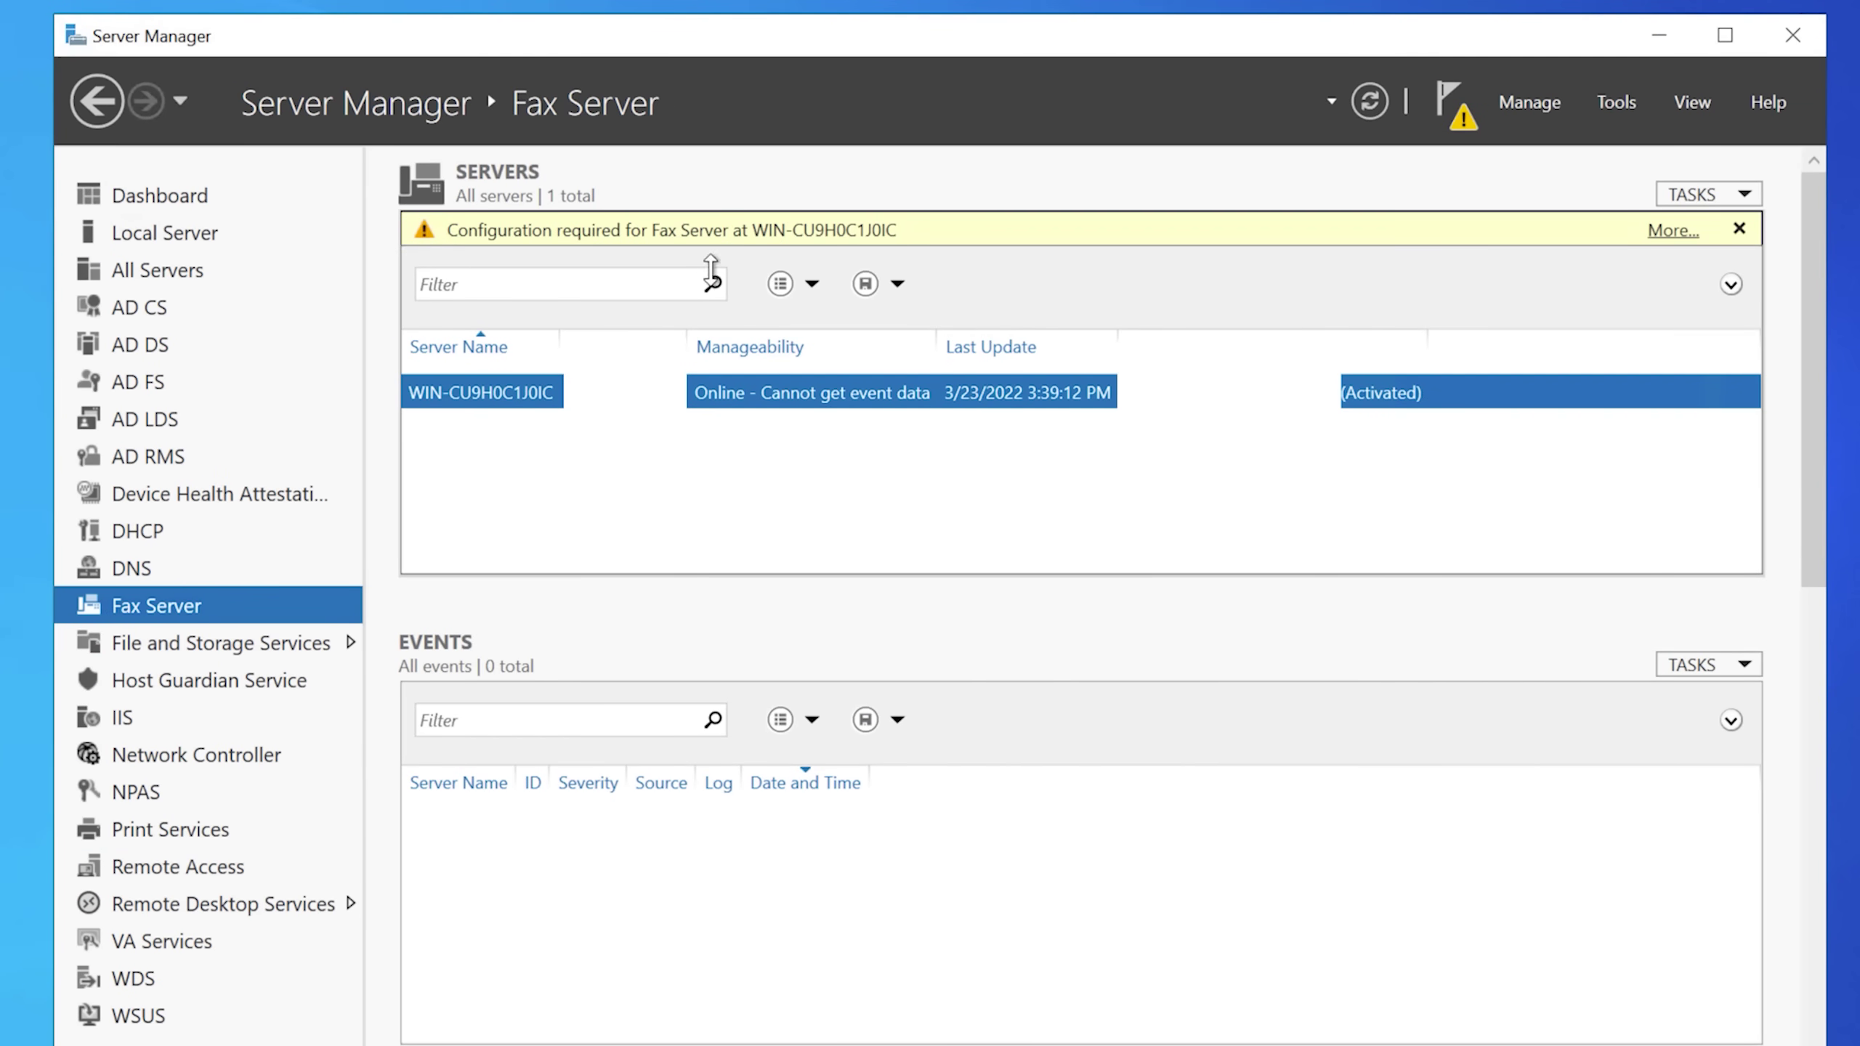
{"action": "left_click", "coordinate": [1665, 233]}
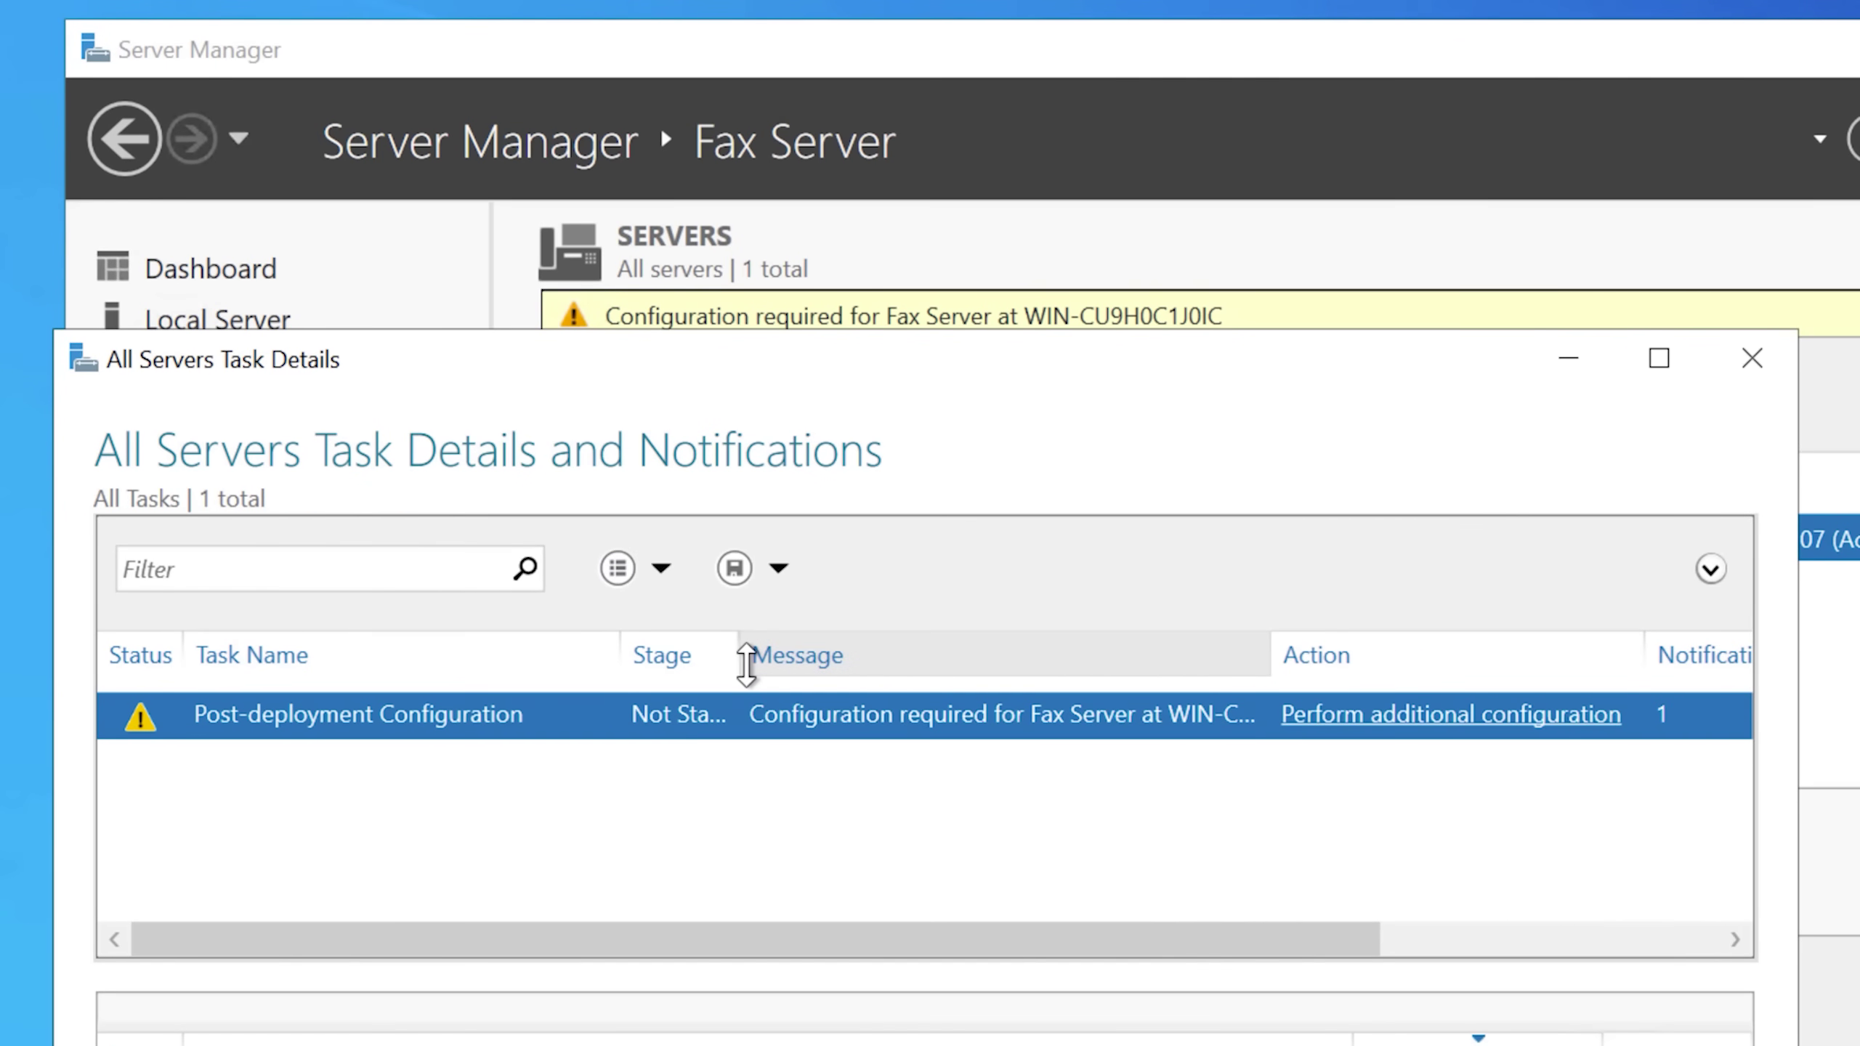
{"action": "left_click_drag", "start_coordinate": [747, 653], "coordinate": [815, 653]}
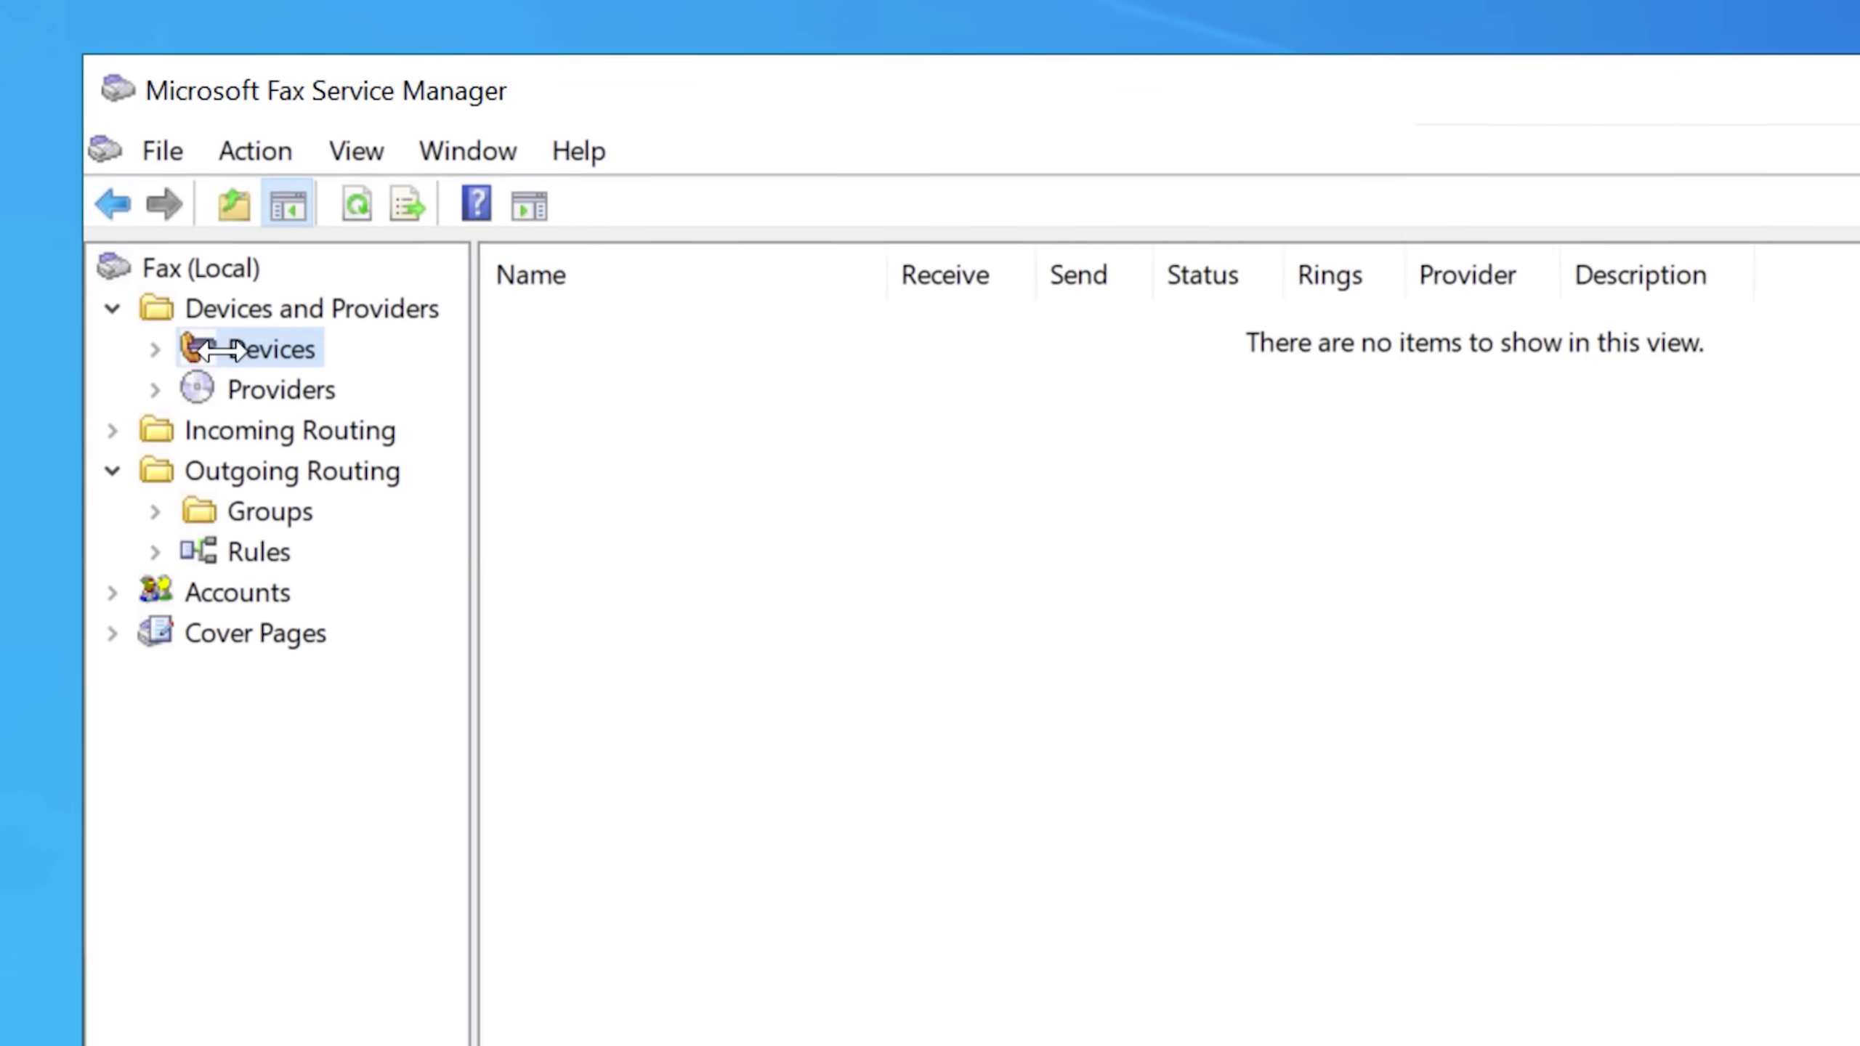
Browse fax providers, incoming and global routing methods, and cover pages, then open an enlarged generic.cov.
{"action": "left_click", "coordinate": [247, 388]}
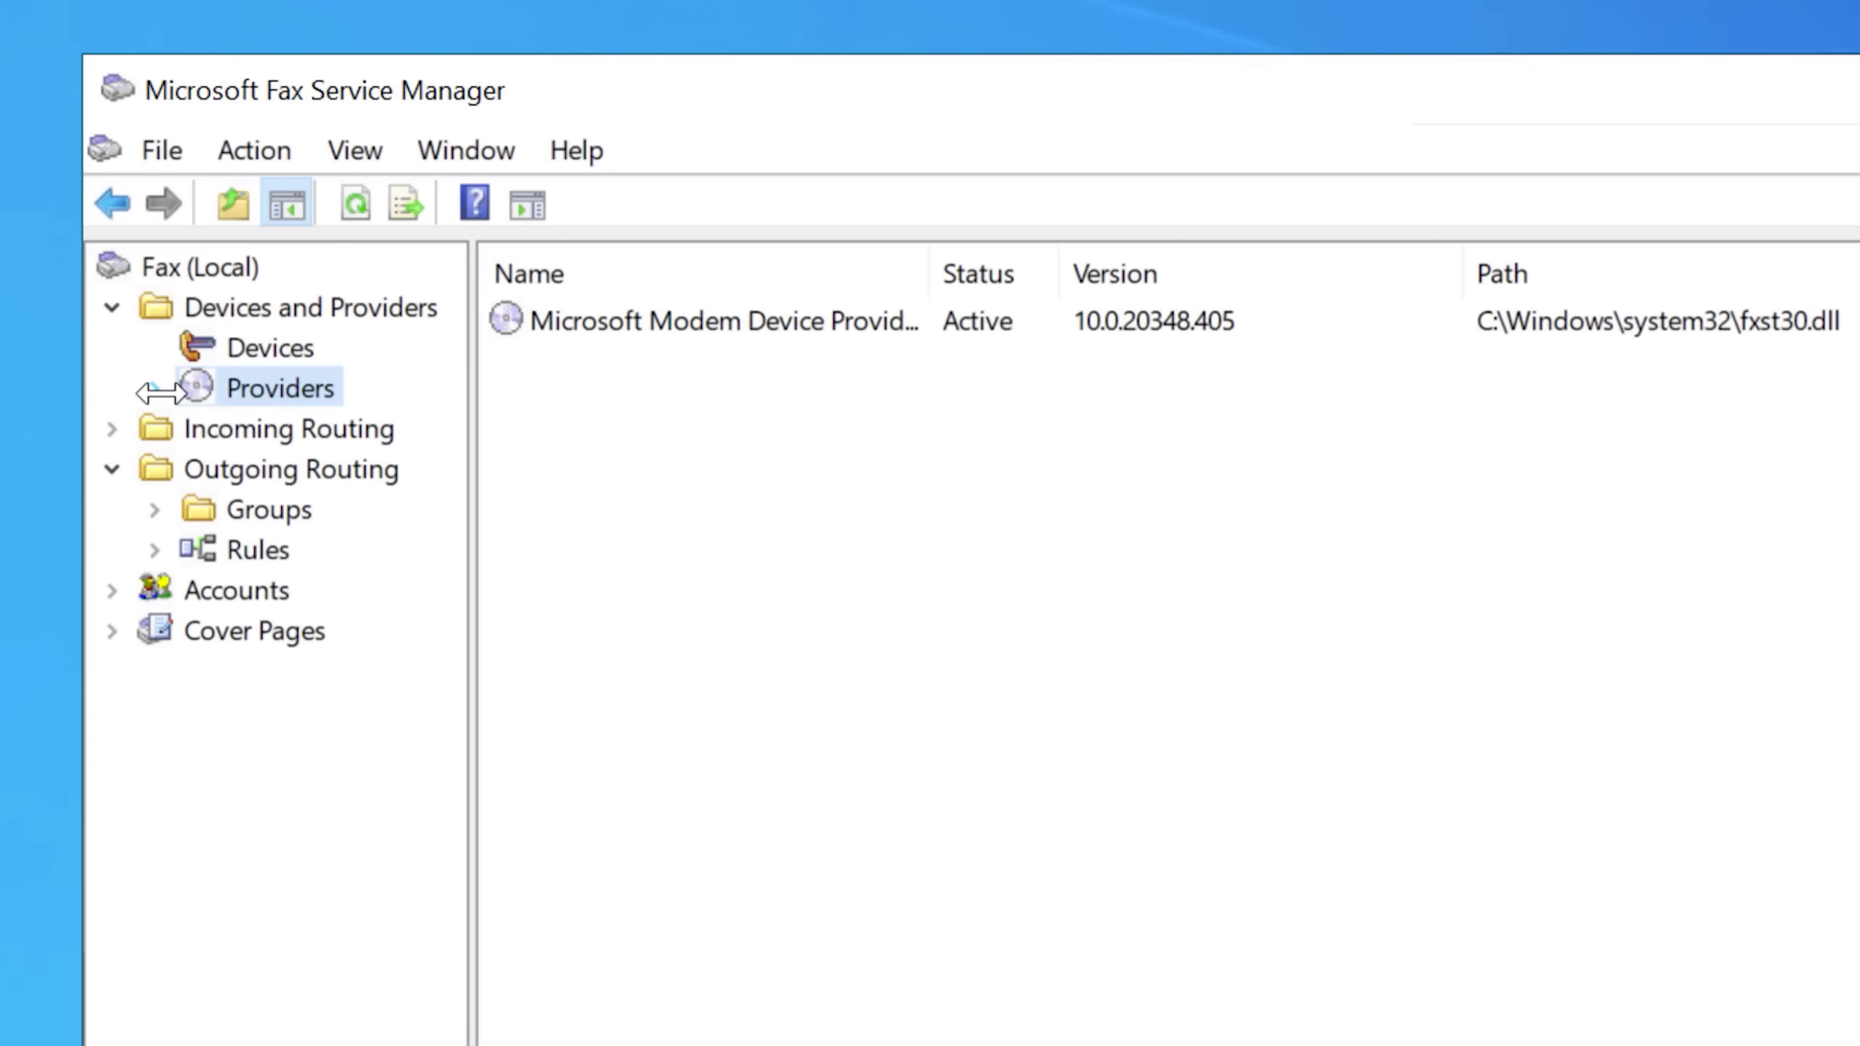
{"action": "left_click", "coordinate": [146, 430]}
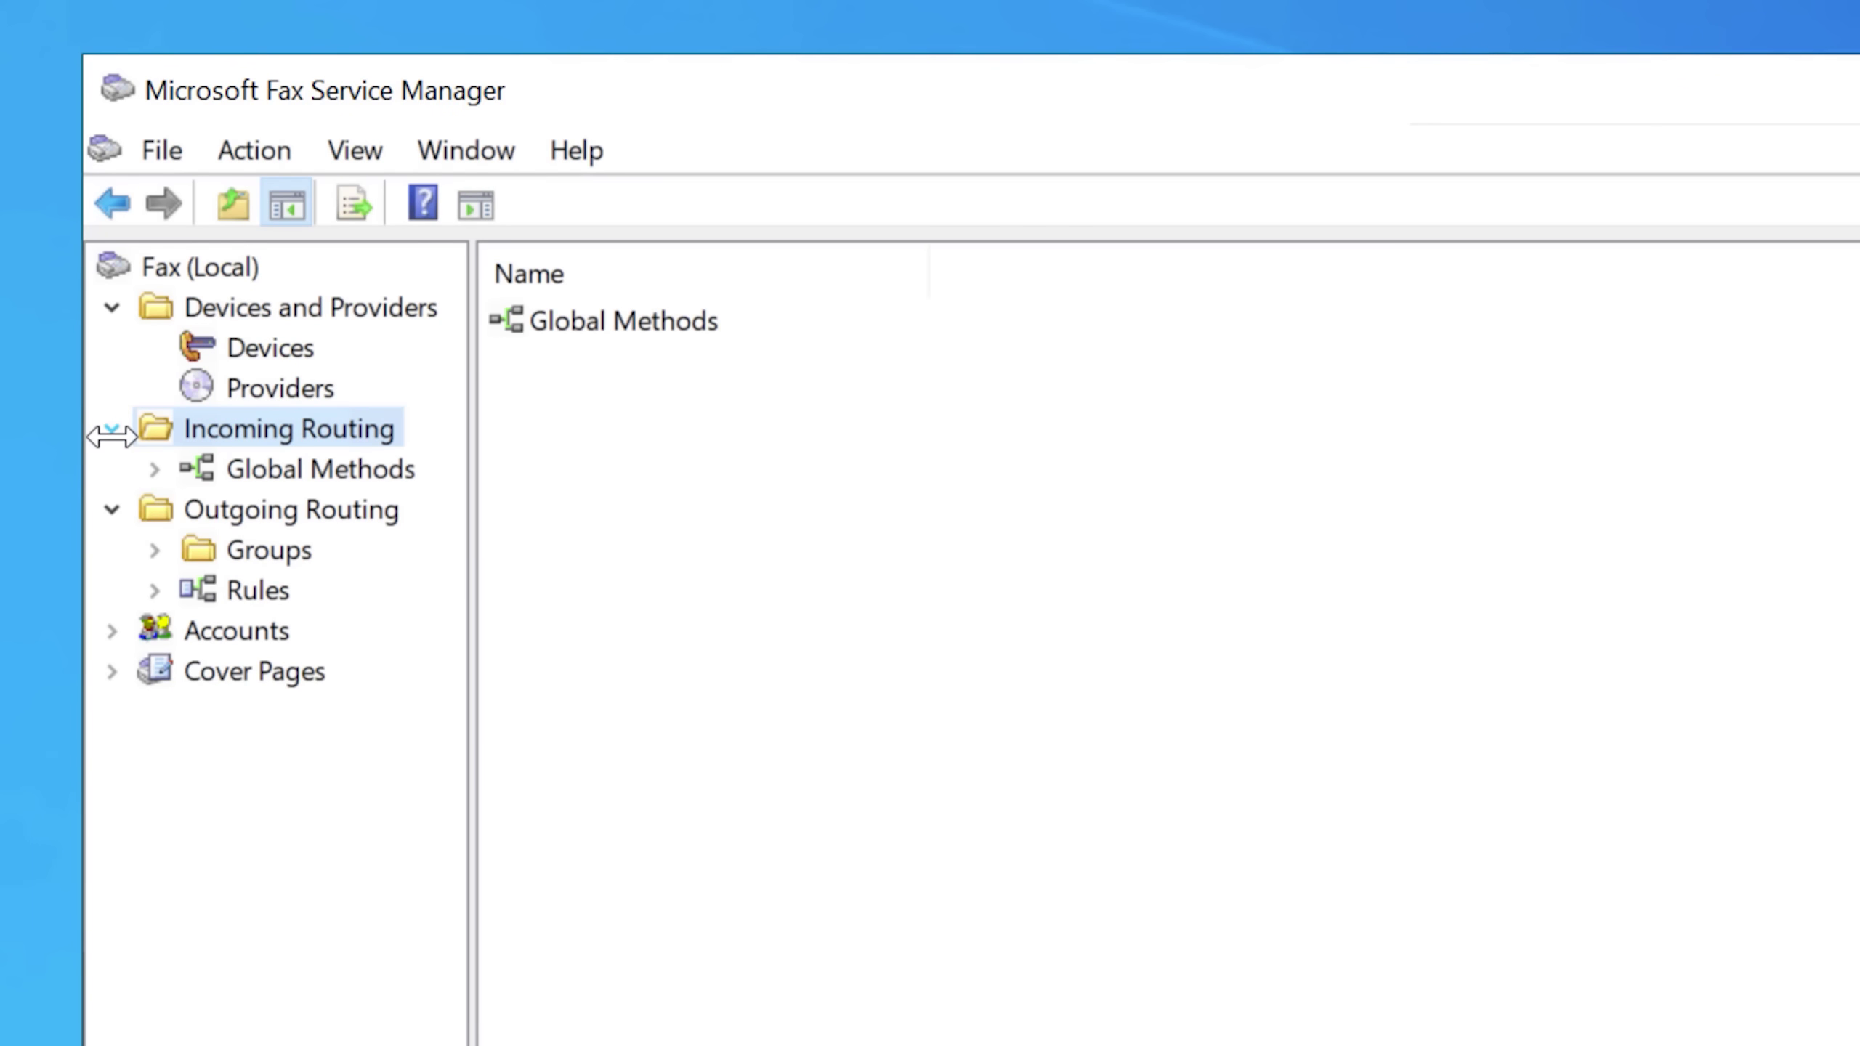
{"action": "left_click", "coordinate": [255, 467]}
{"action": "left_click", "coordinate": [255, 713]}
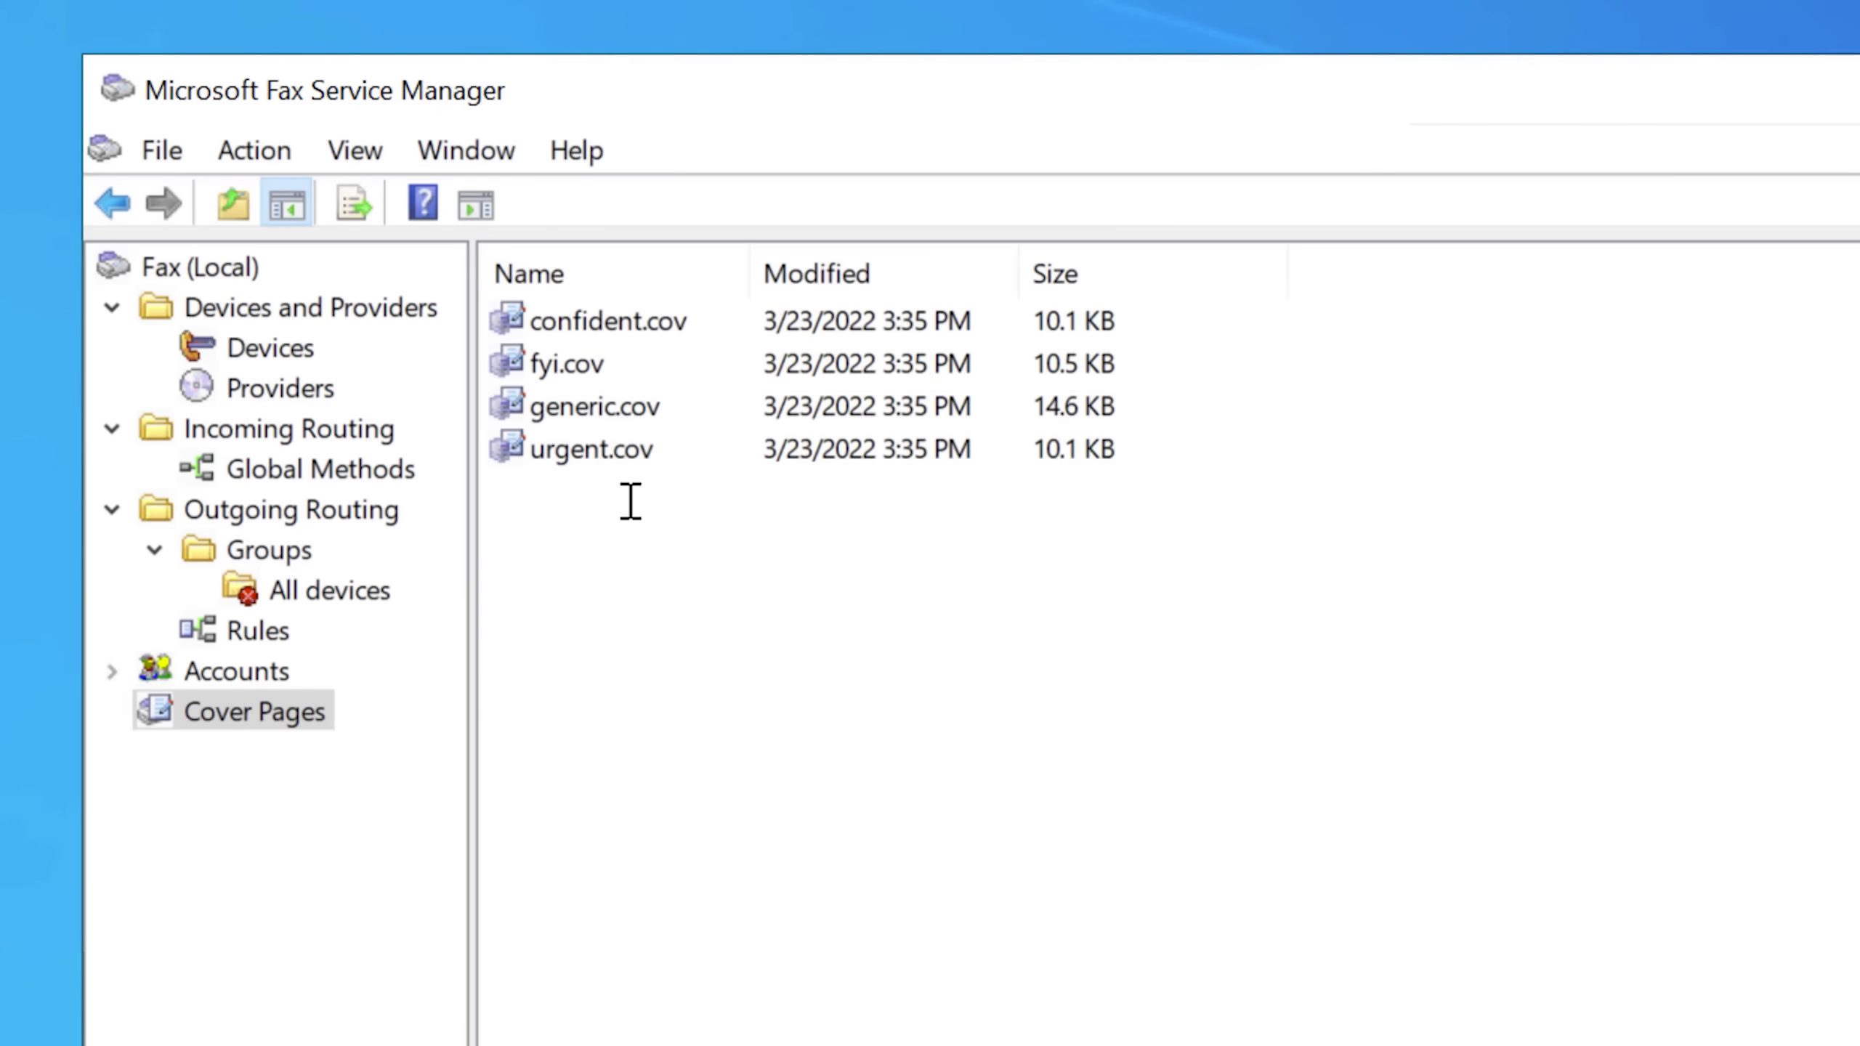
{"action": "double_click", "coordinate": [596, 407]}
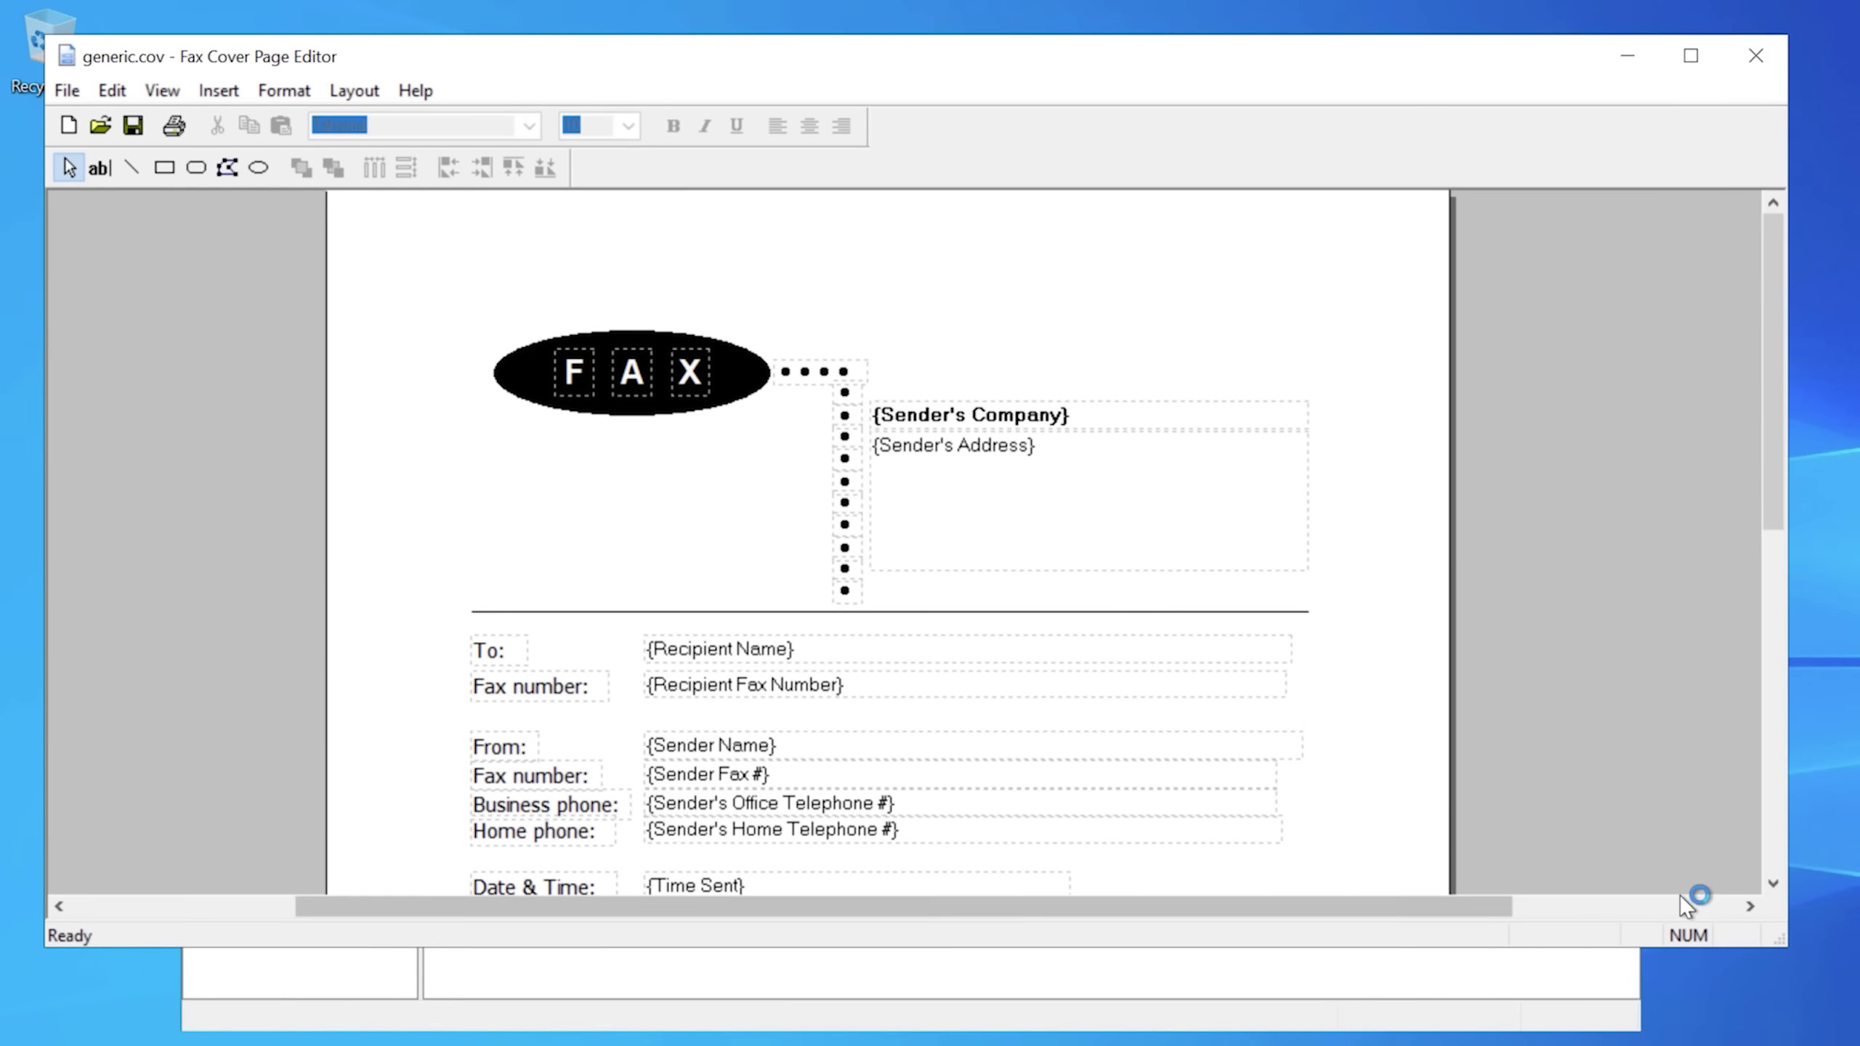
{"action": "left_click_drag", "start_coordinate": [1785, 941], "coordinate": [1858, 1045]}
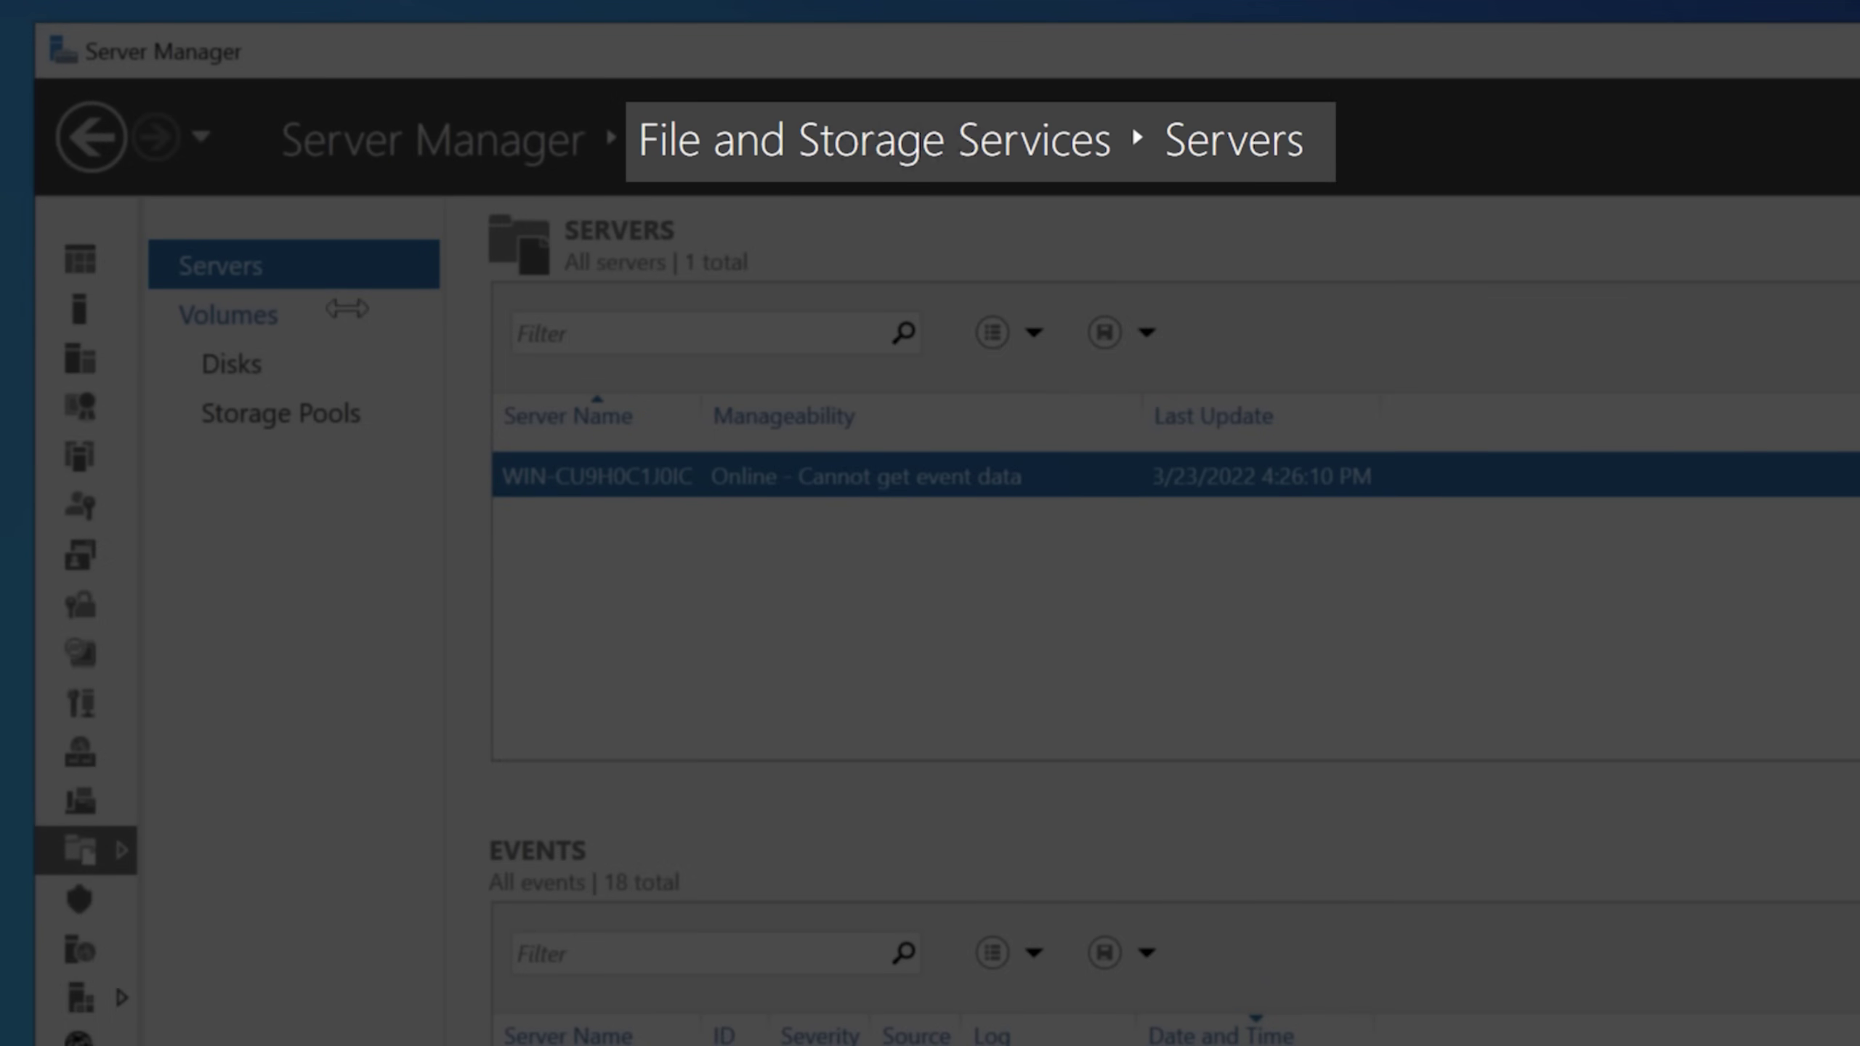
Scan the 96 MB volume for file system errors from the Volumes page.
{"action": "left_click", "coordinate": [345, 310]}
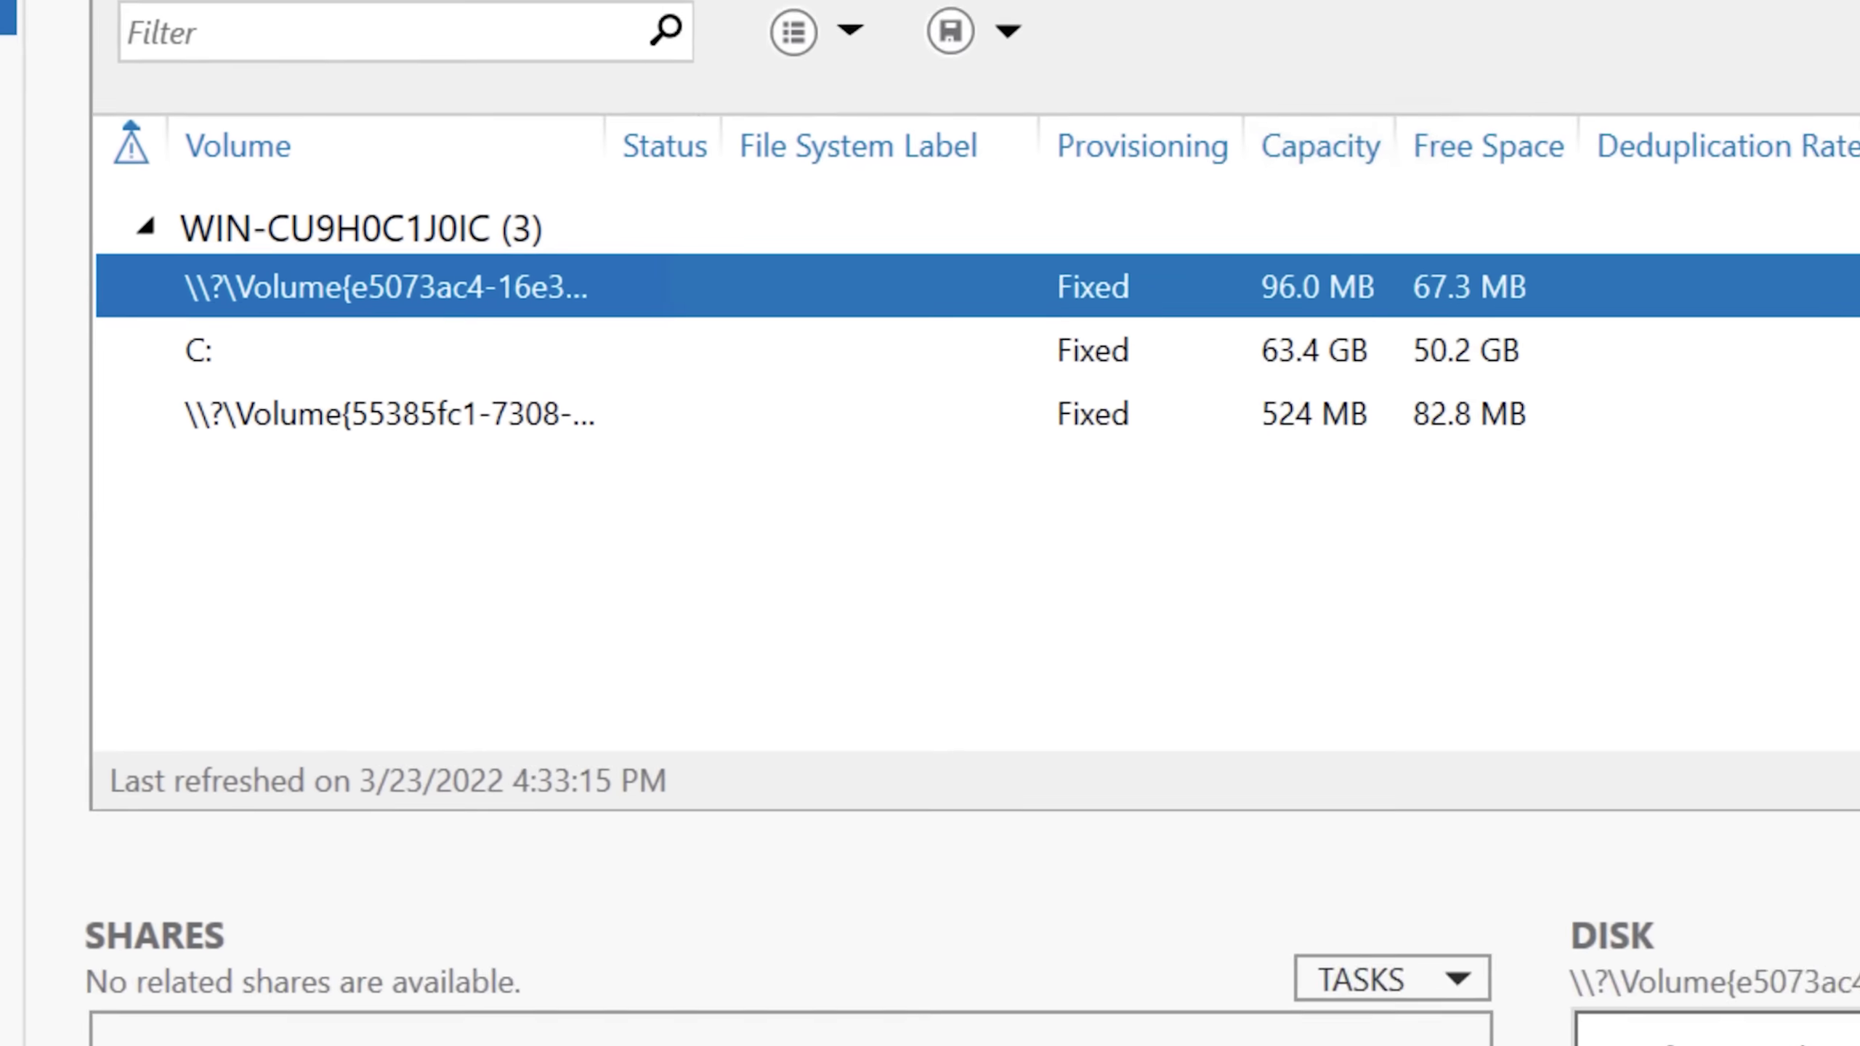
{"action": "right_click", "coordinate": [375, 263]}
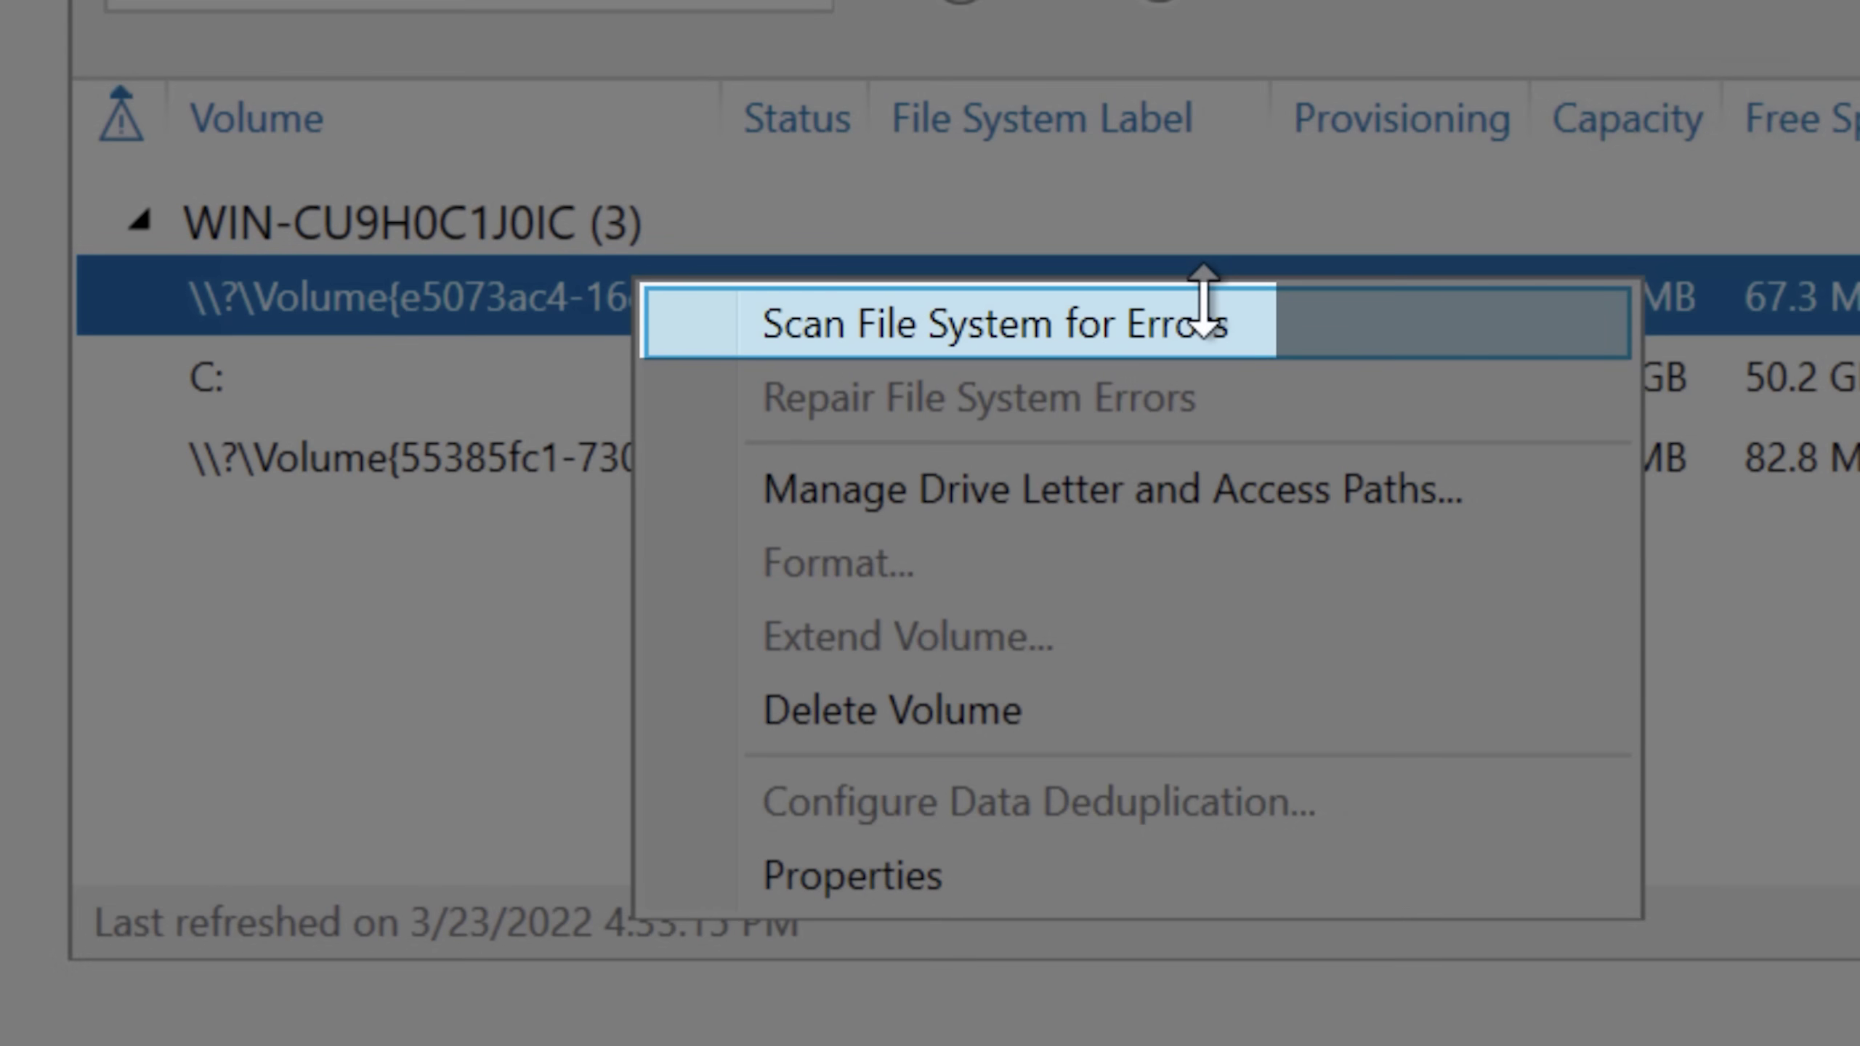
{"action": "left_click", "coordinate": [1204, 301]}
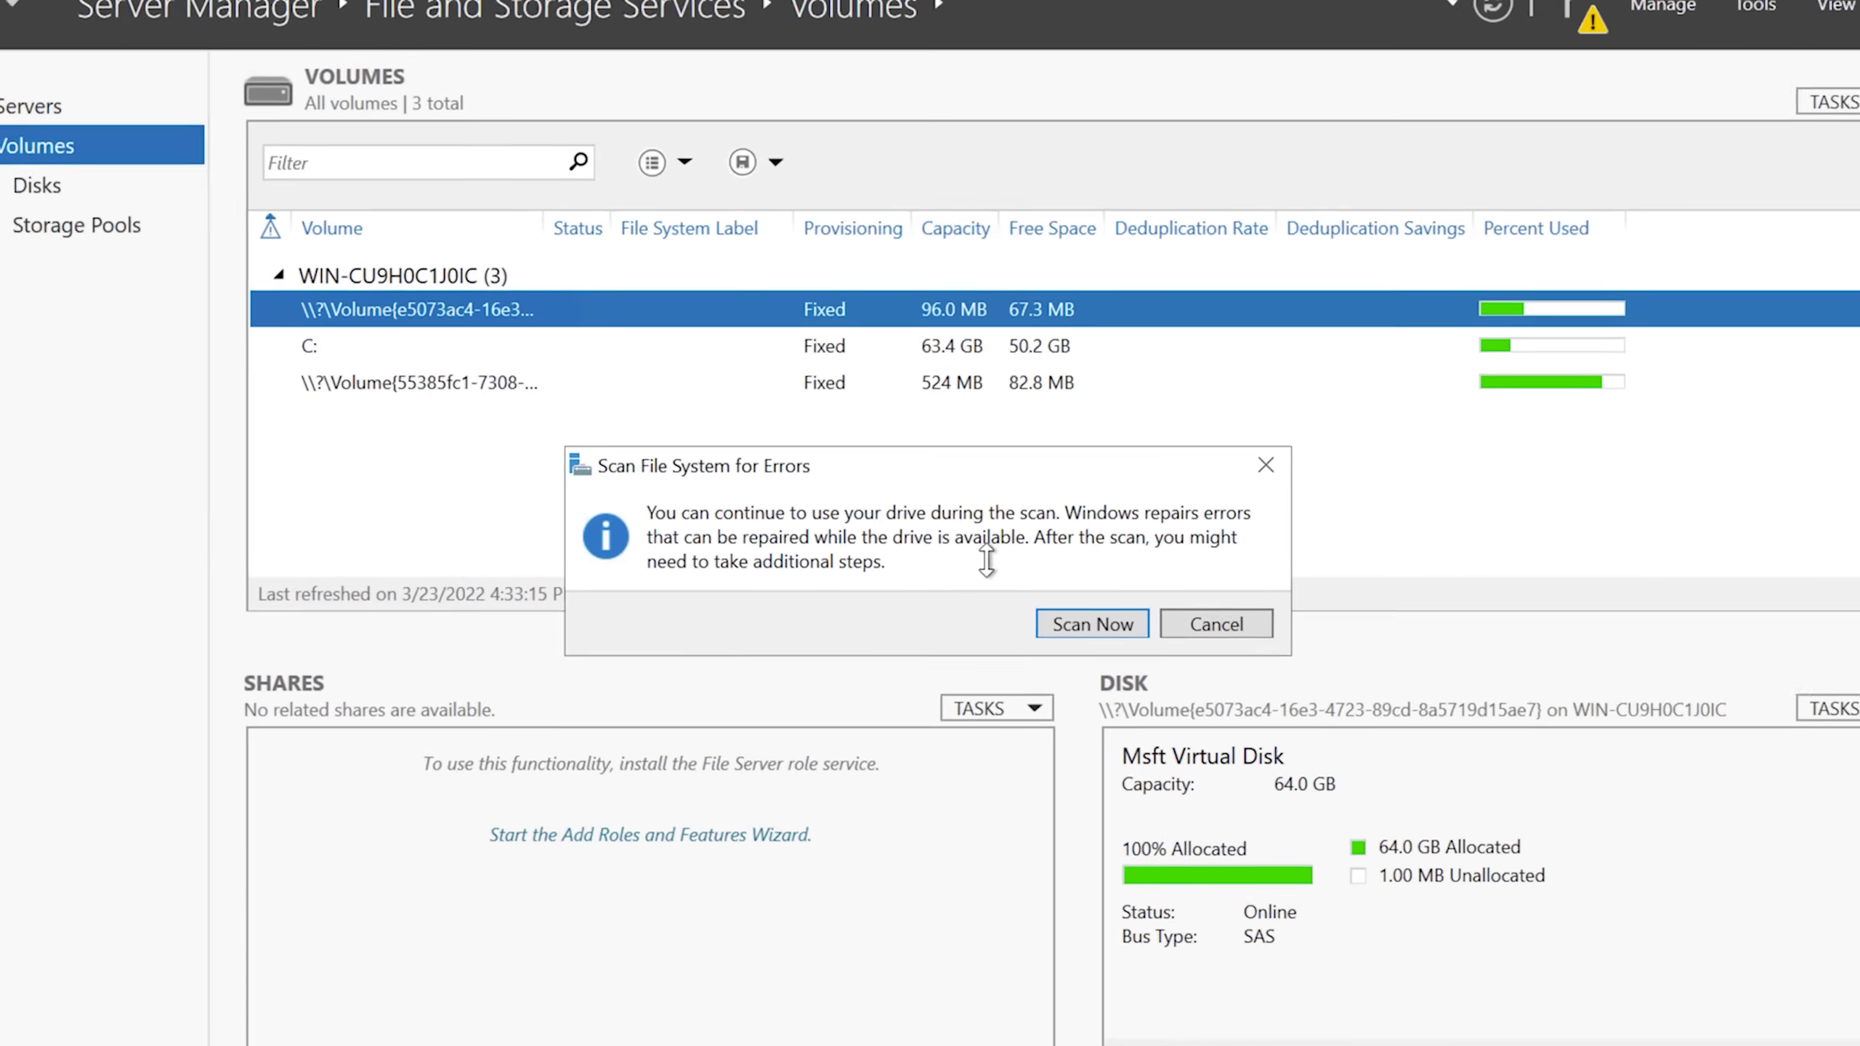
{"action": "key", "text": "Return"}
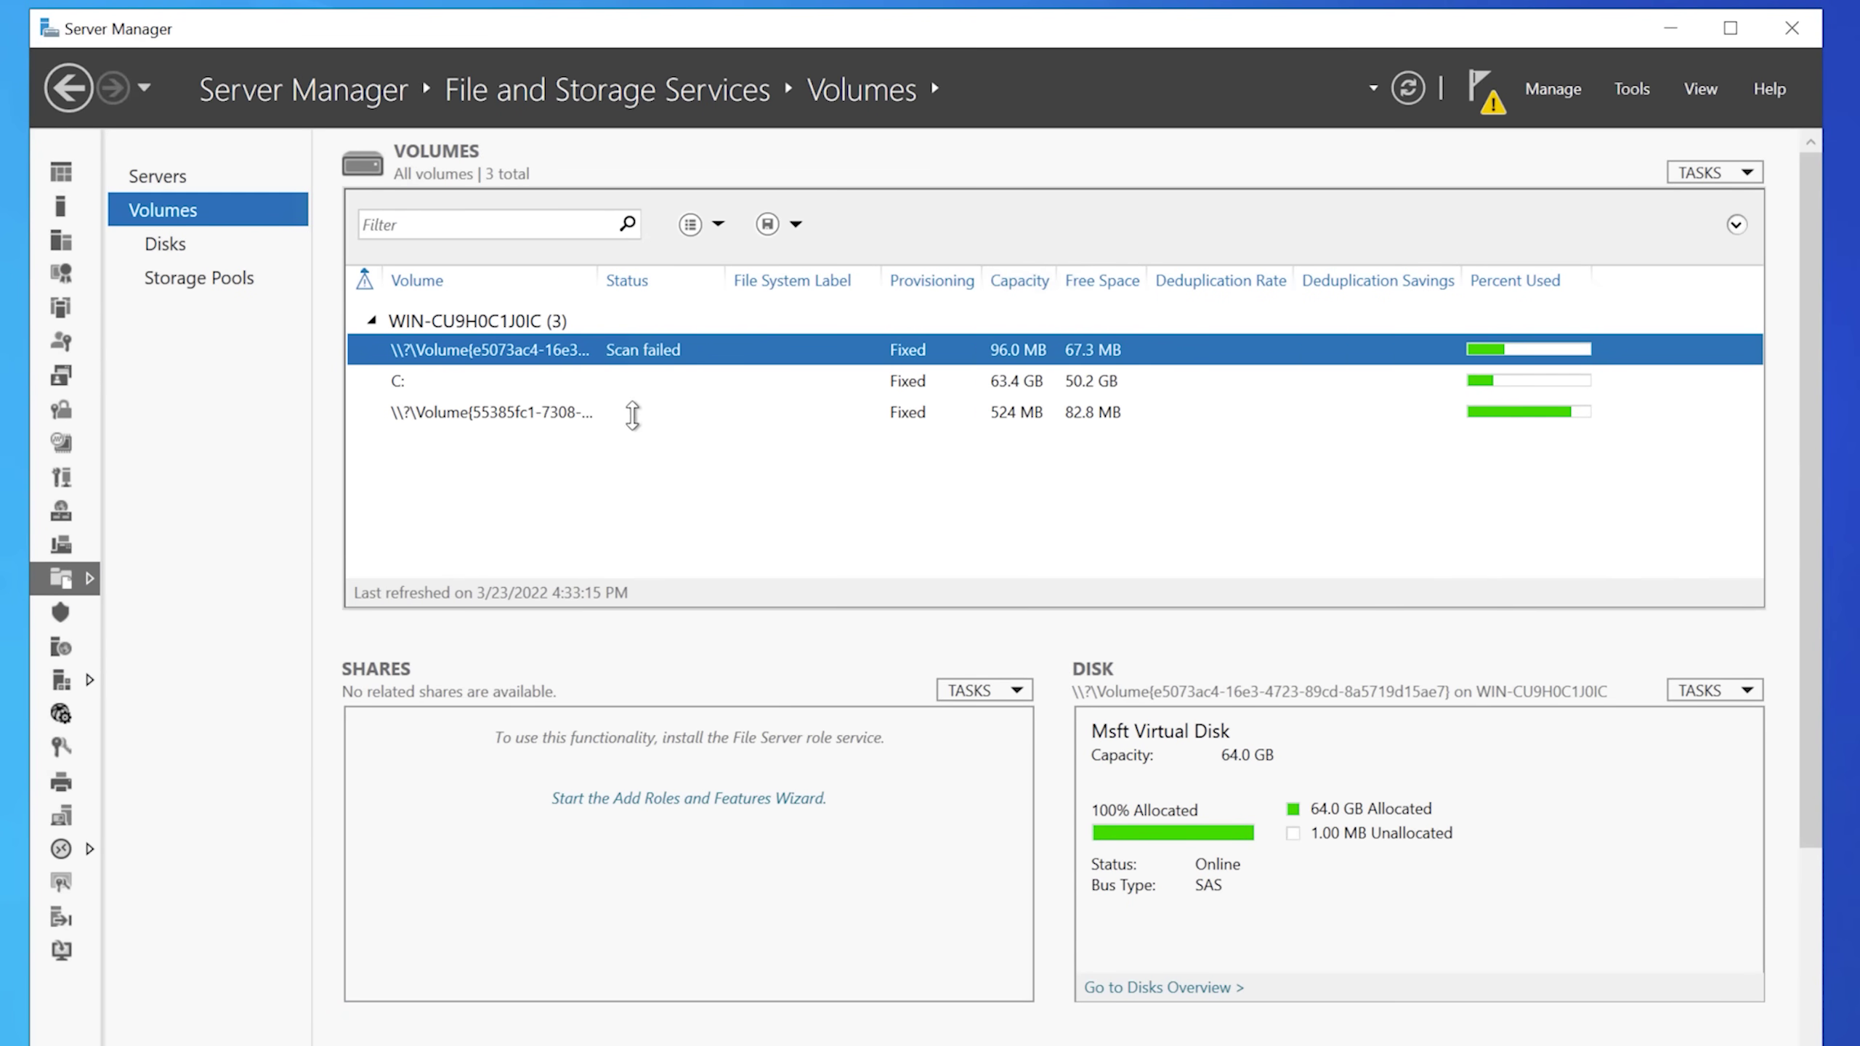
Scan the C: volume for file system errors.
{"action": "right_click", "coordinate": [635, 383]}
{"action": "left_click", "coordinate": [683, 394]}
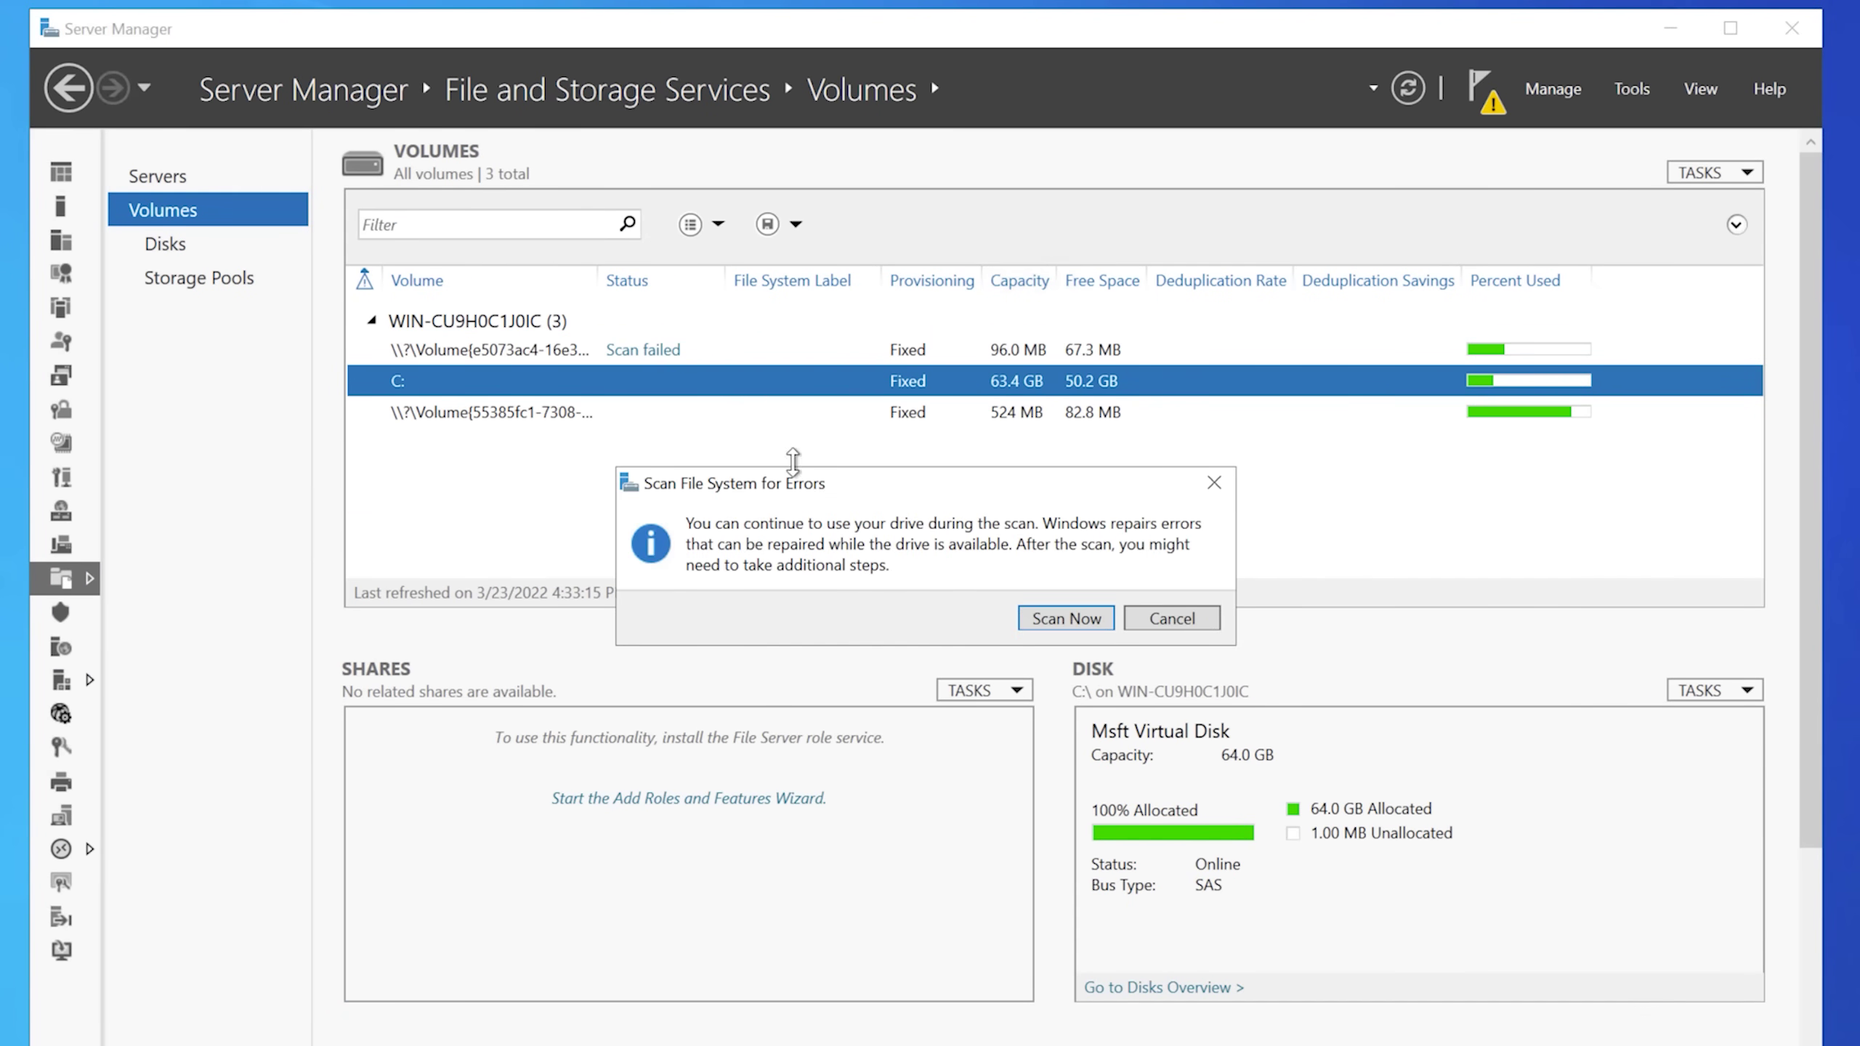
{"action": "left_click", "coordinate": [1049, 615]}
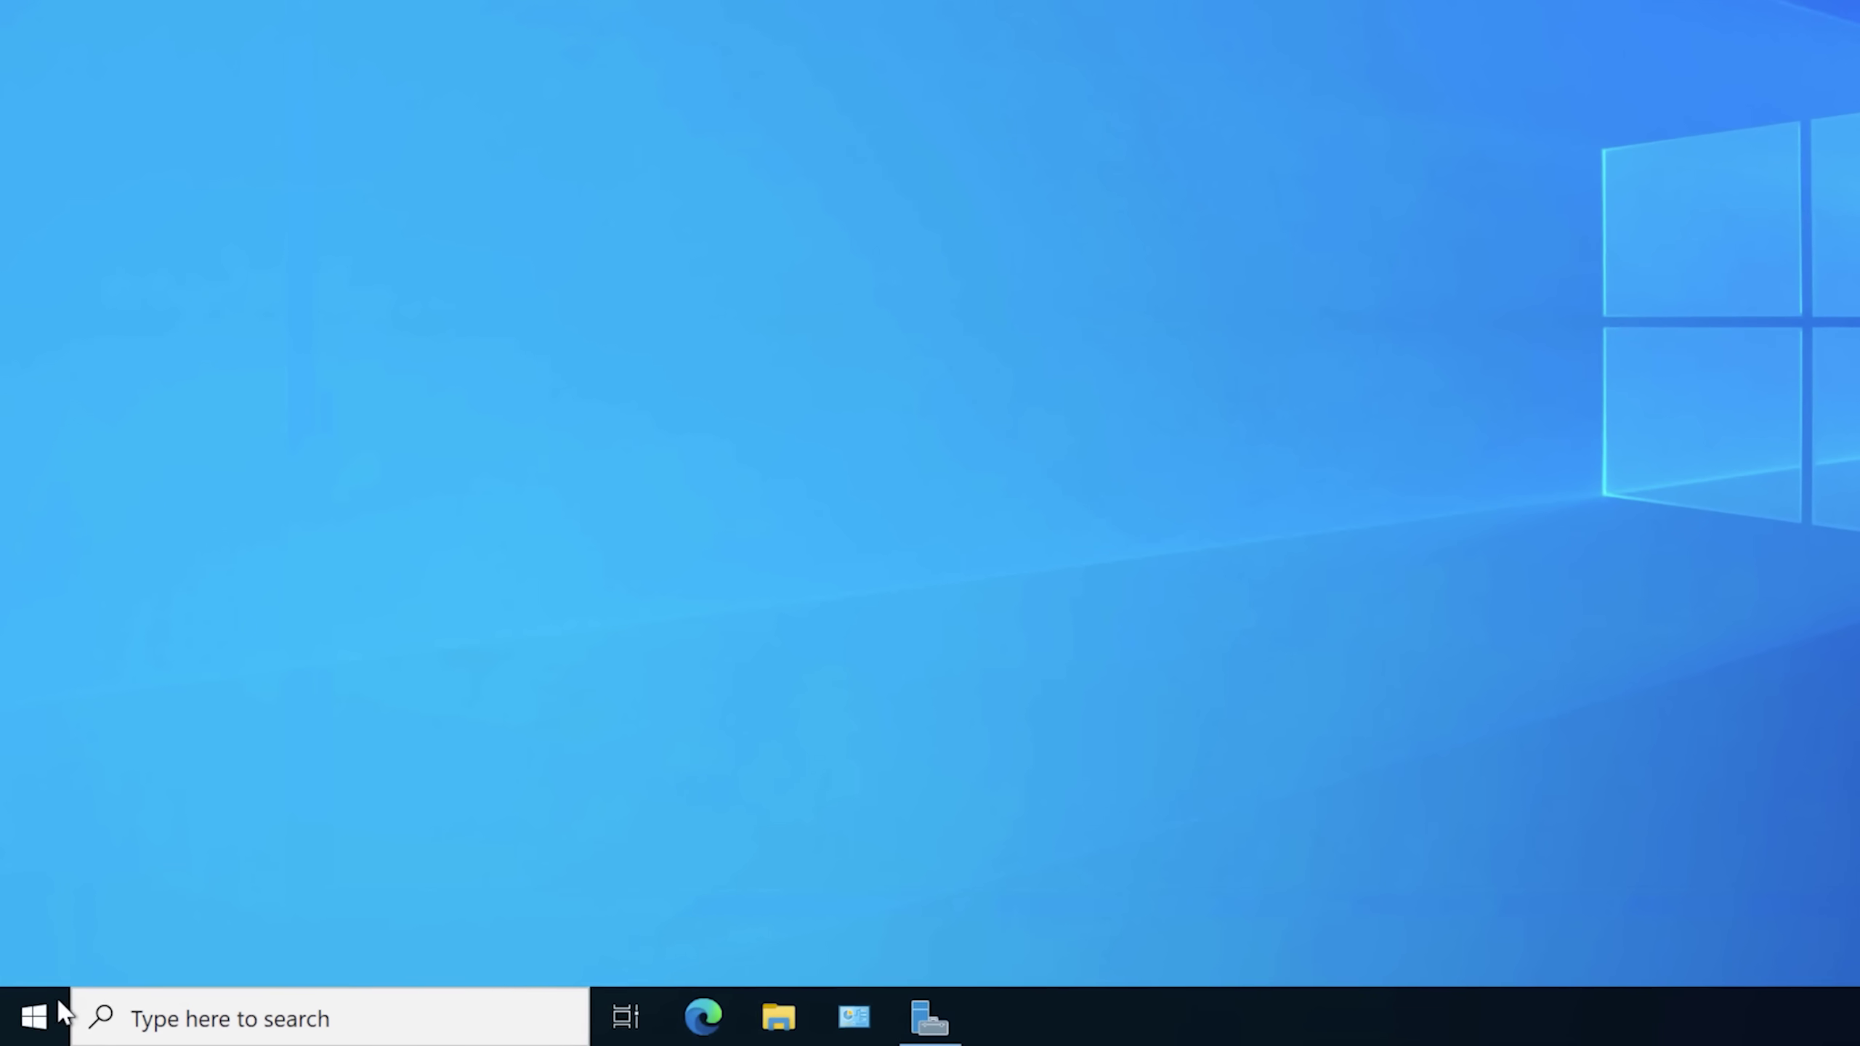
Launch Network Load Balancing Manager from the Start menu's Windows Administrative Tools folder.
{"action": "left_click", "coordinate": [49, 1005]}
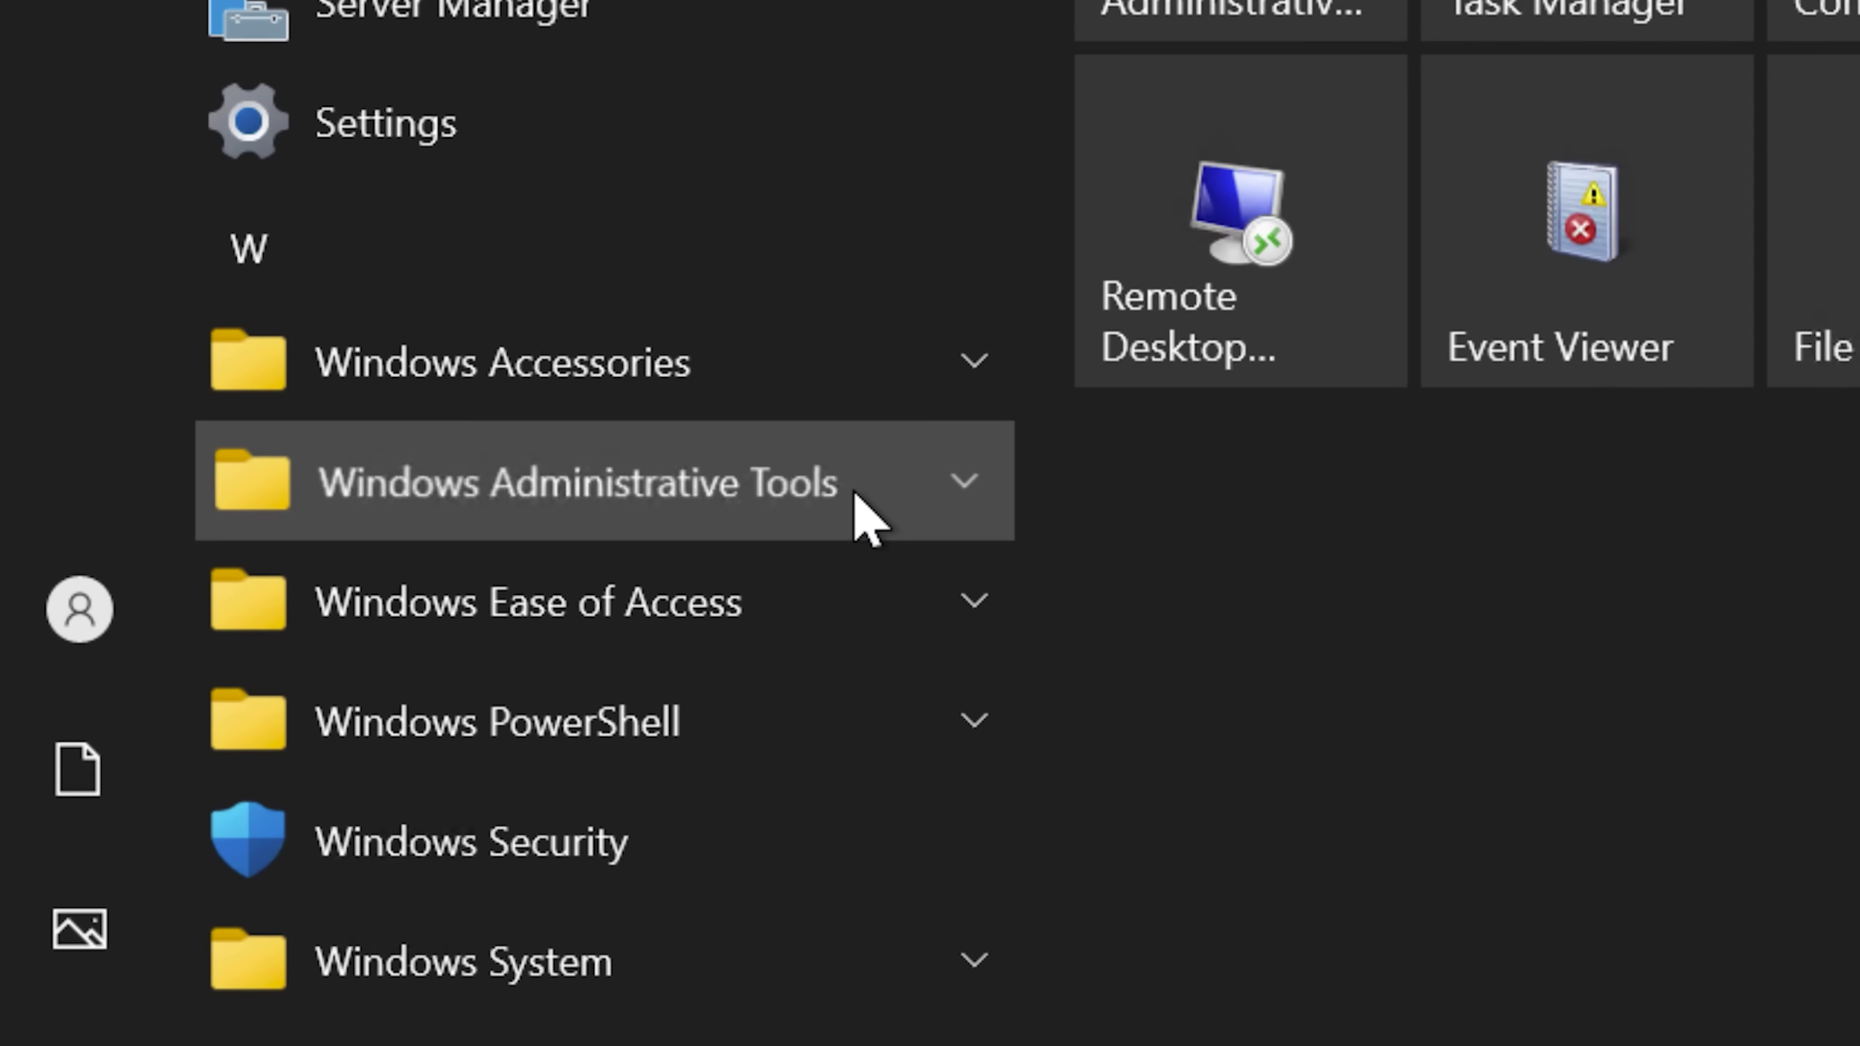
{"action": "left_click", "coordinate": [861, 511]}
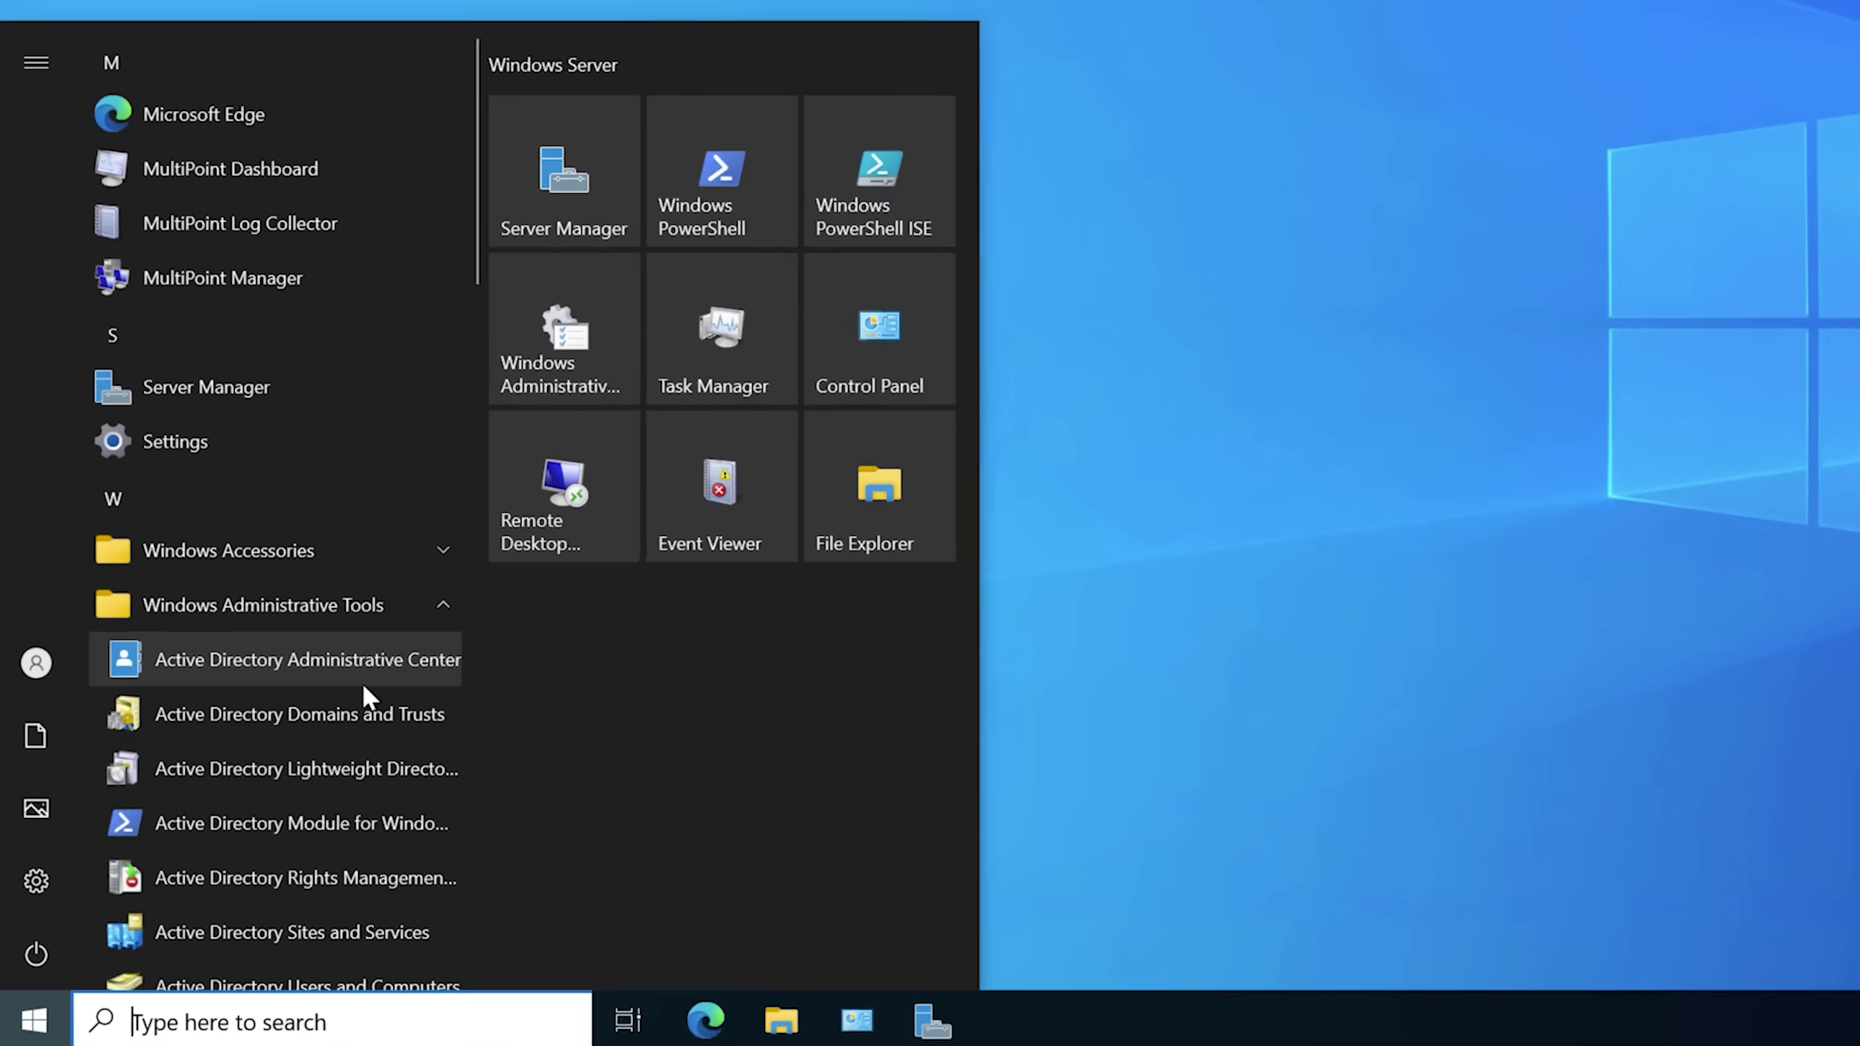
{"action": "scroll", "coordinate": [358, 683], "scroll_direction": "down", "scroll_amount": 1}
{"action": "scroll", "coordinate": [354, 694], "scroll_direction": "down", "scroll_amount": 2}
{"action": "scroll", "coordinate": [352, 681], "scroll_direction": "down", "scroll_amount": 3}
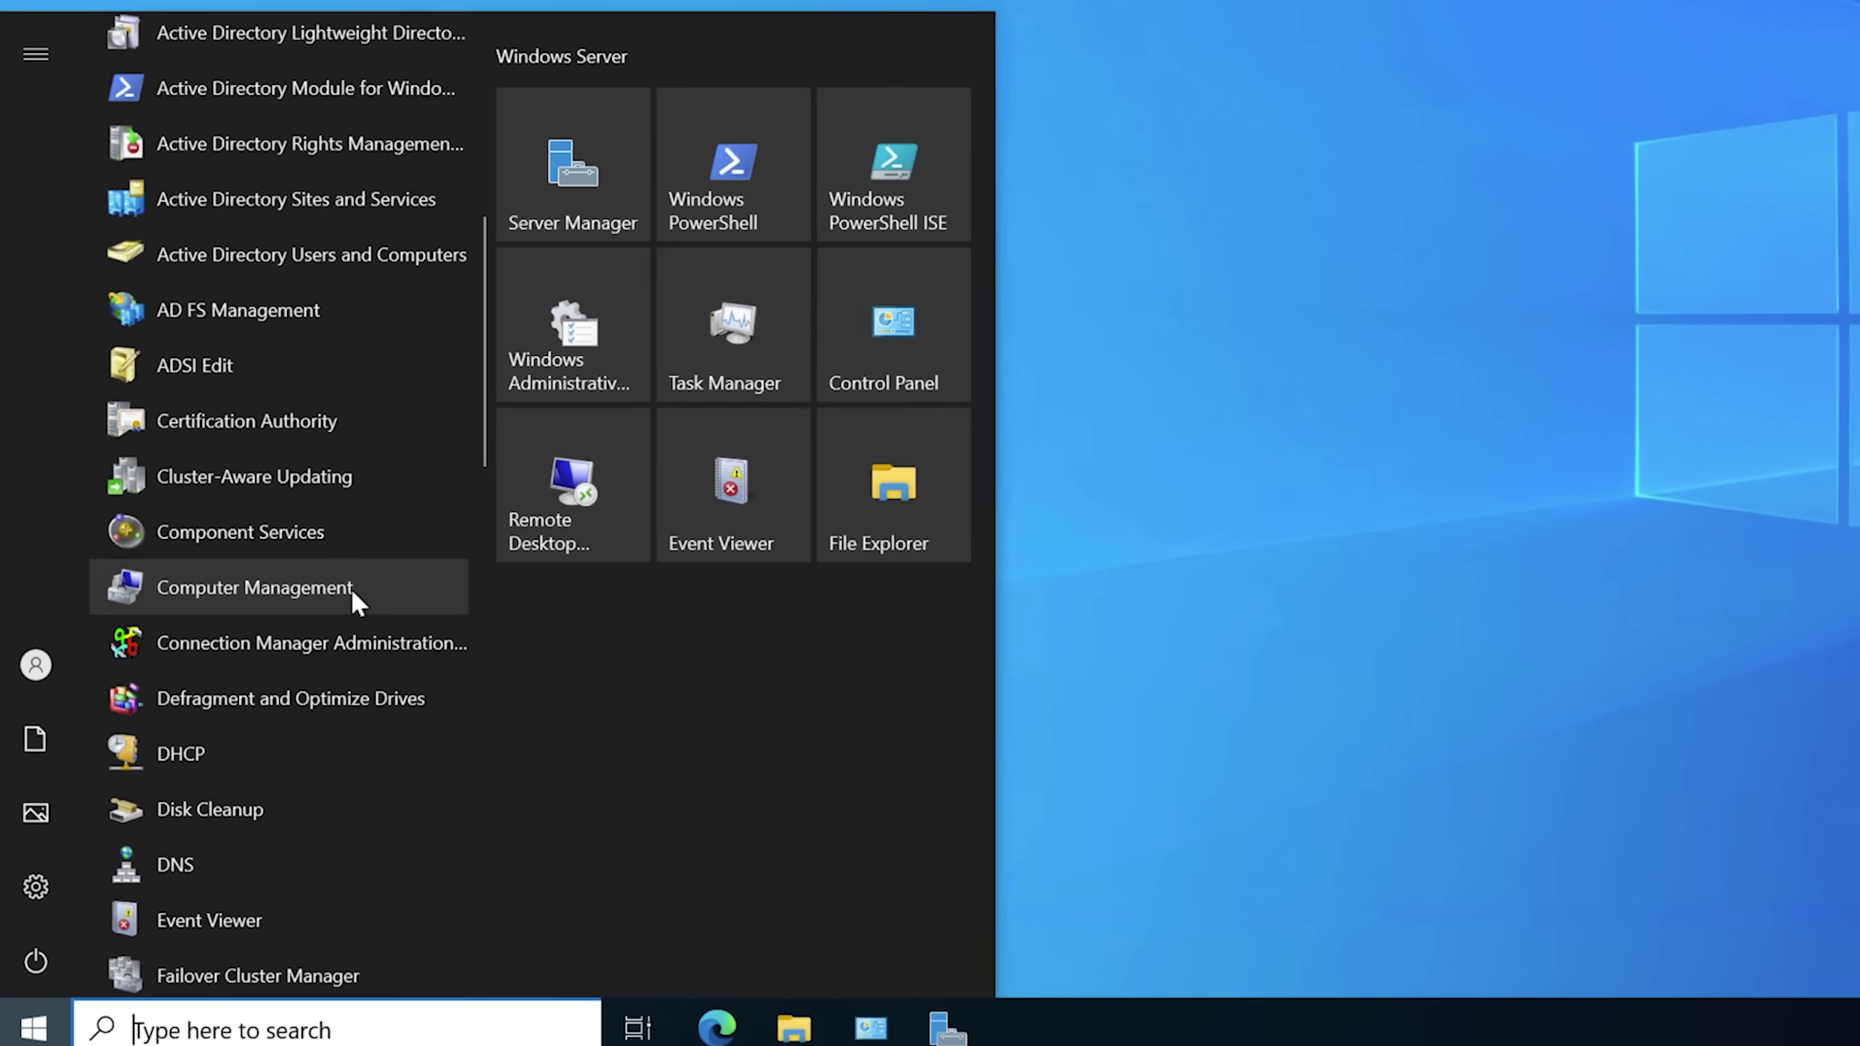
{"action": "scroll", "coordinate": [422, 597], "scroll_direction": "down", "scroll_amount": 3}
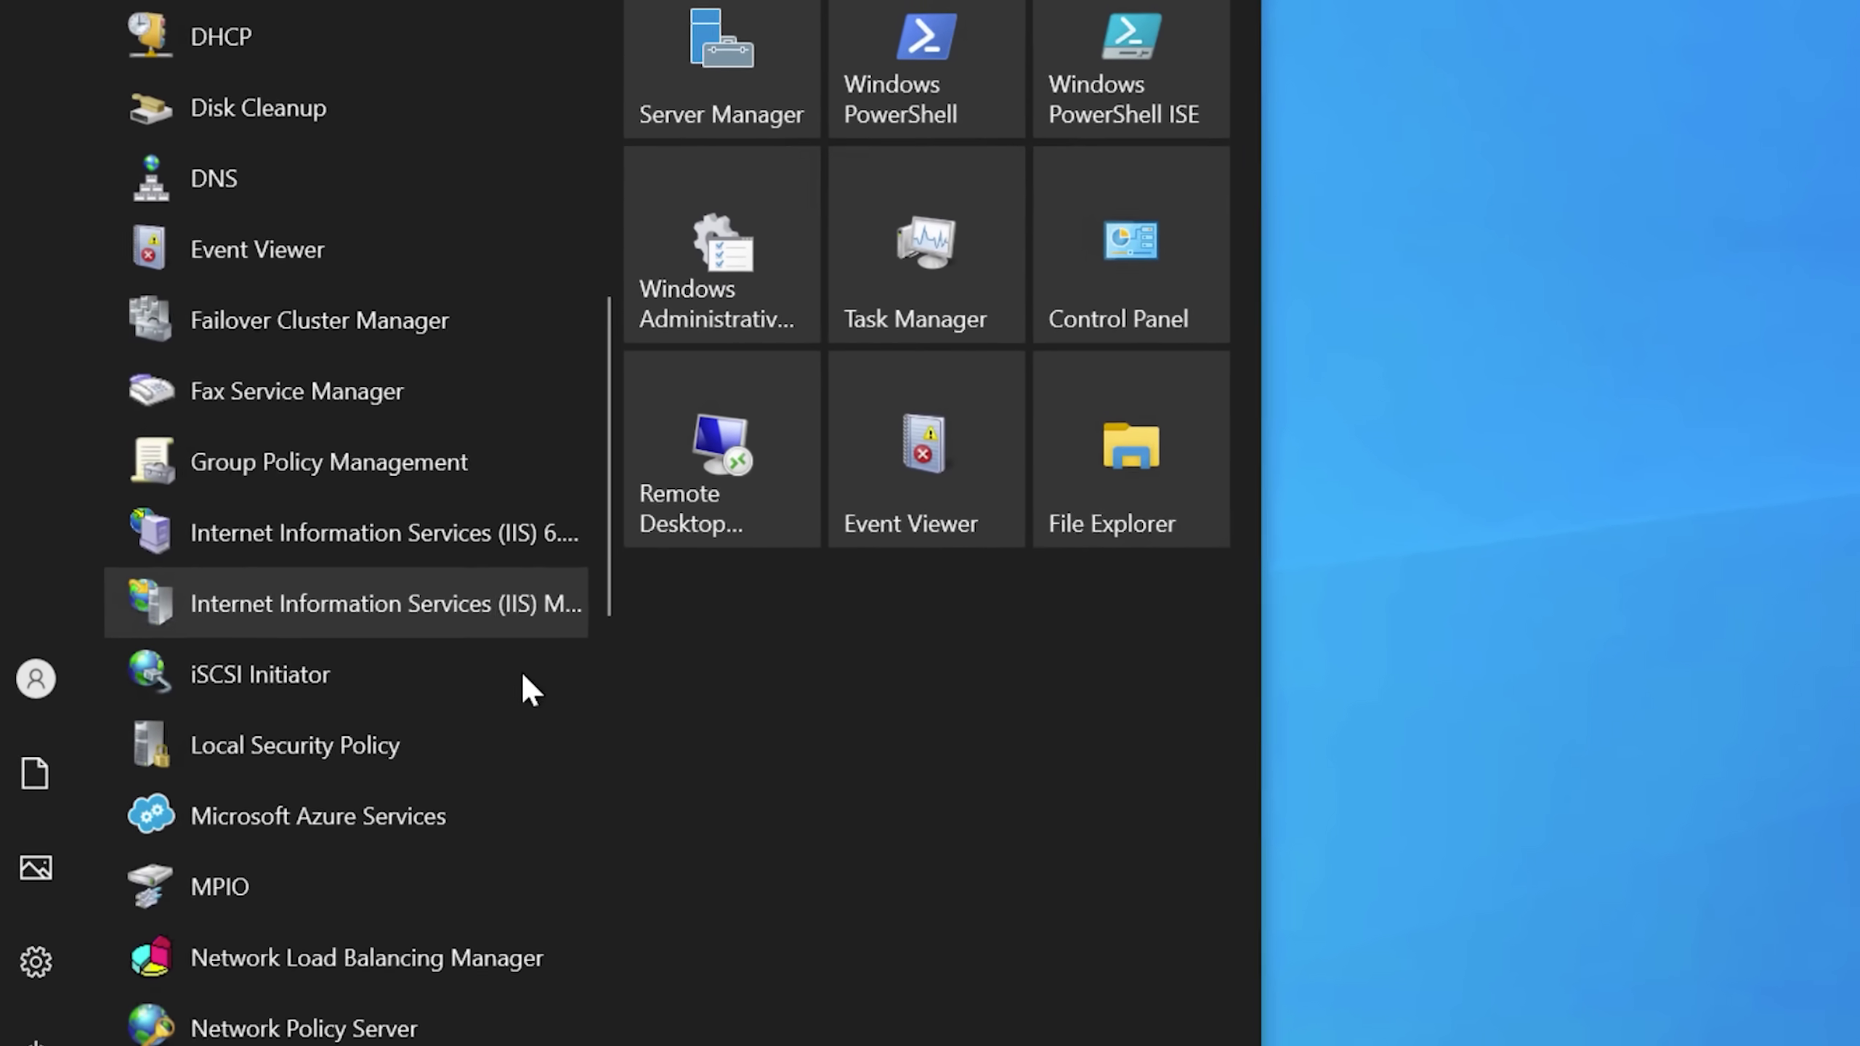
{"action": "scroll", "coordinate": [527, 685], "scroll_direction": "down", "scroll_amount": 2}
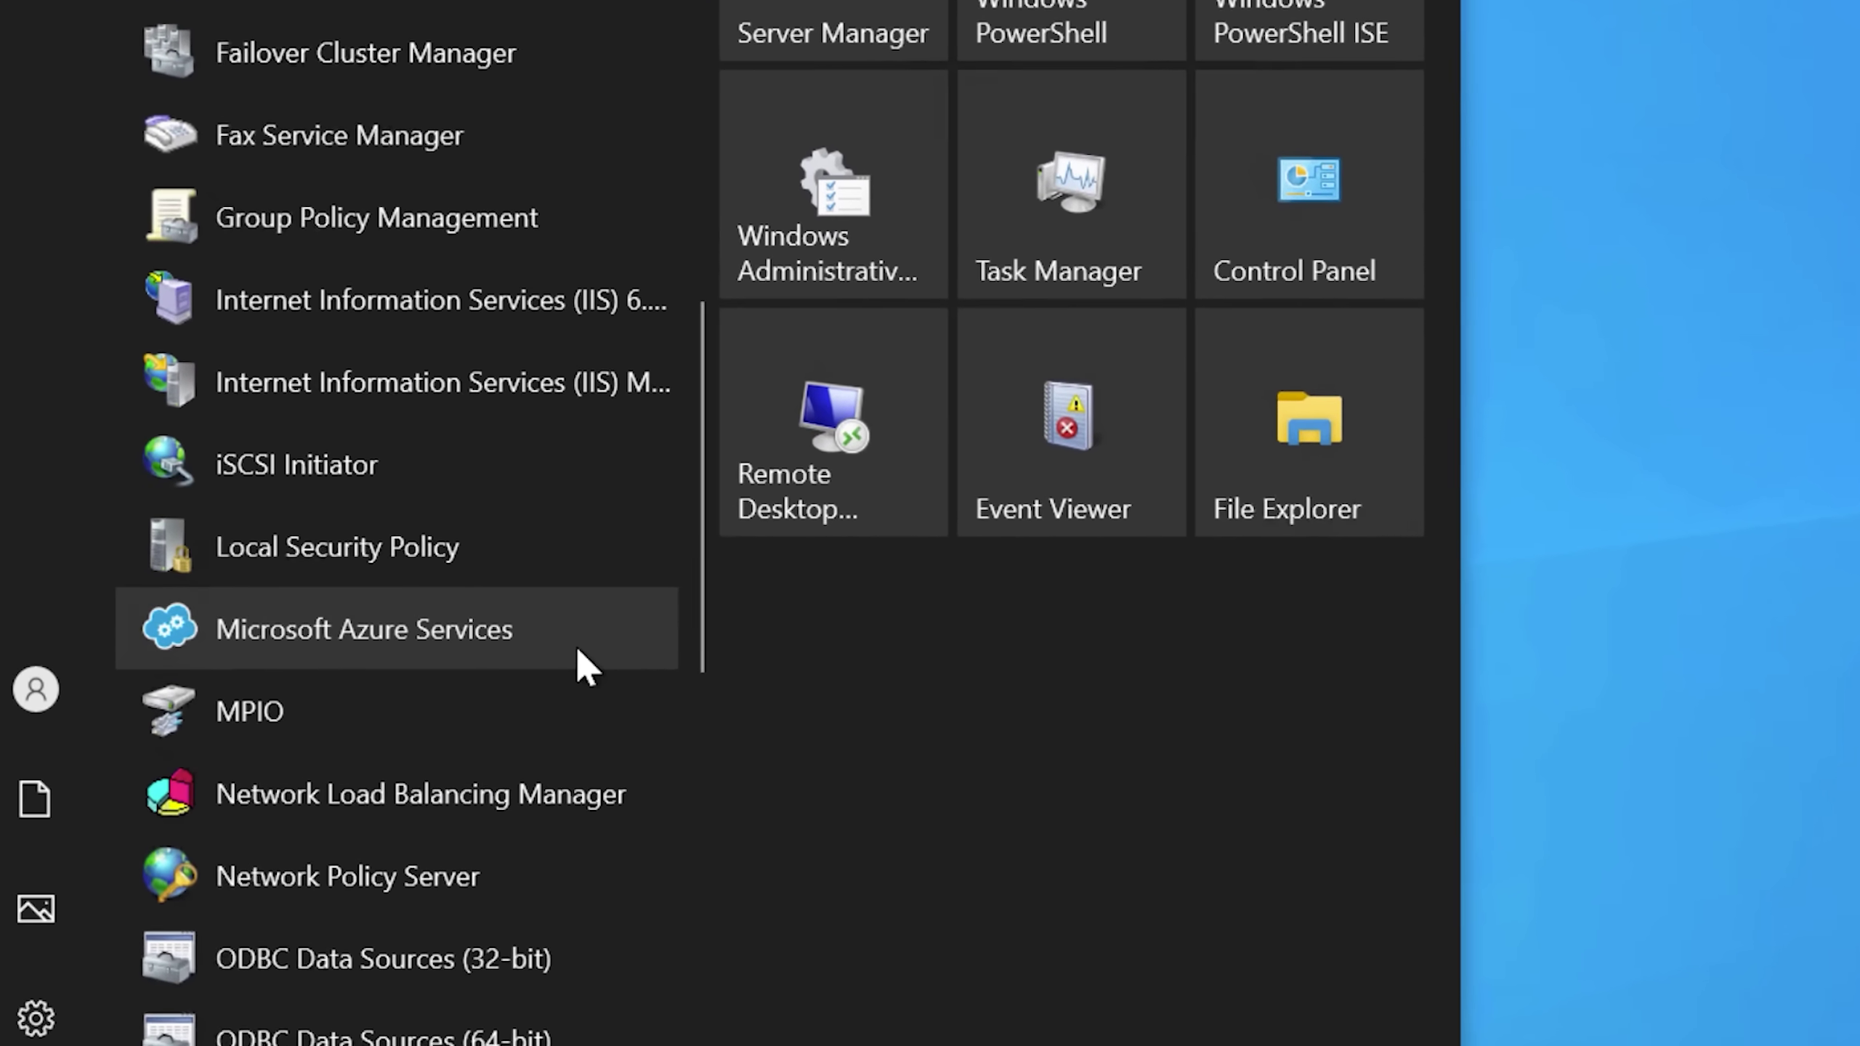
{"action": "scroll", "coordinate": [577, 665], "scroll_direction": "down", "scroll_amount": 2}
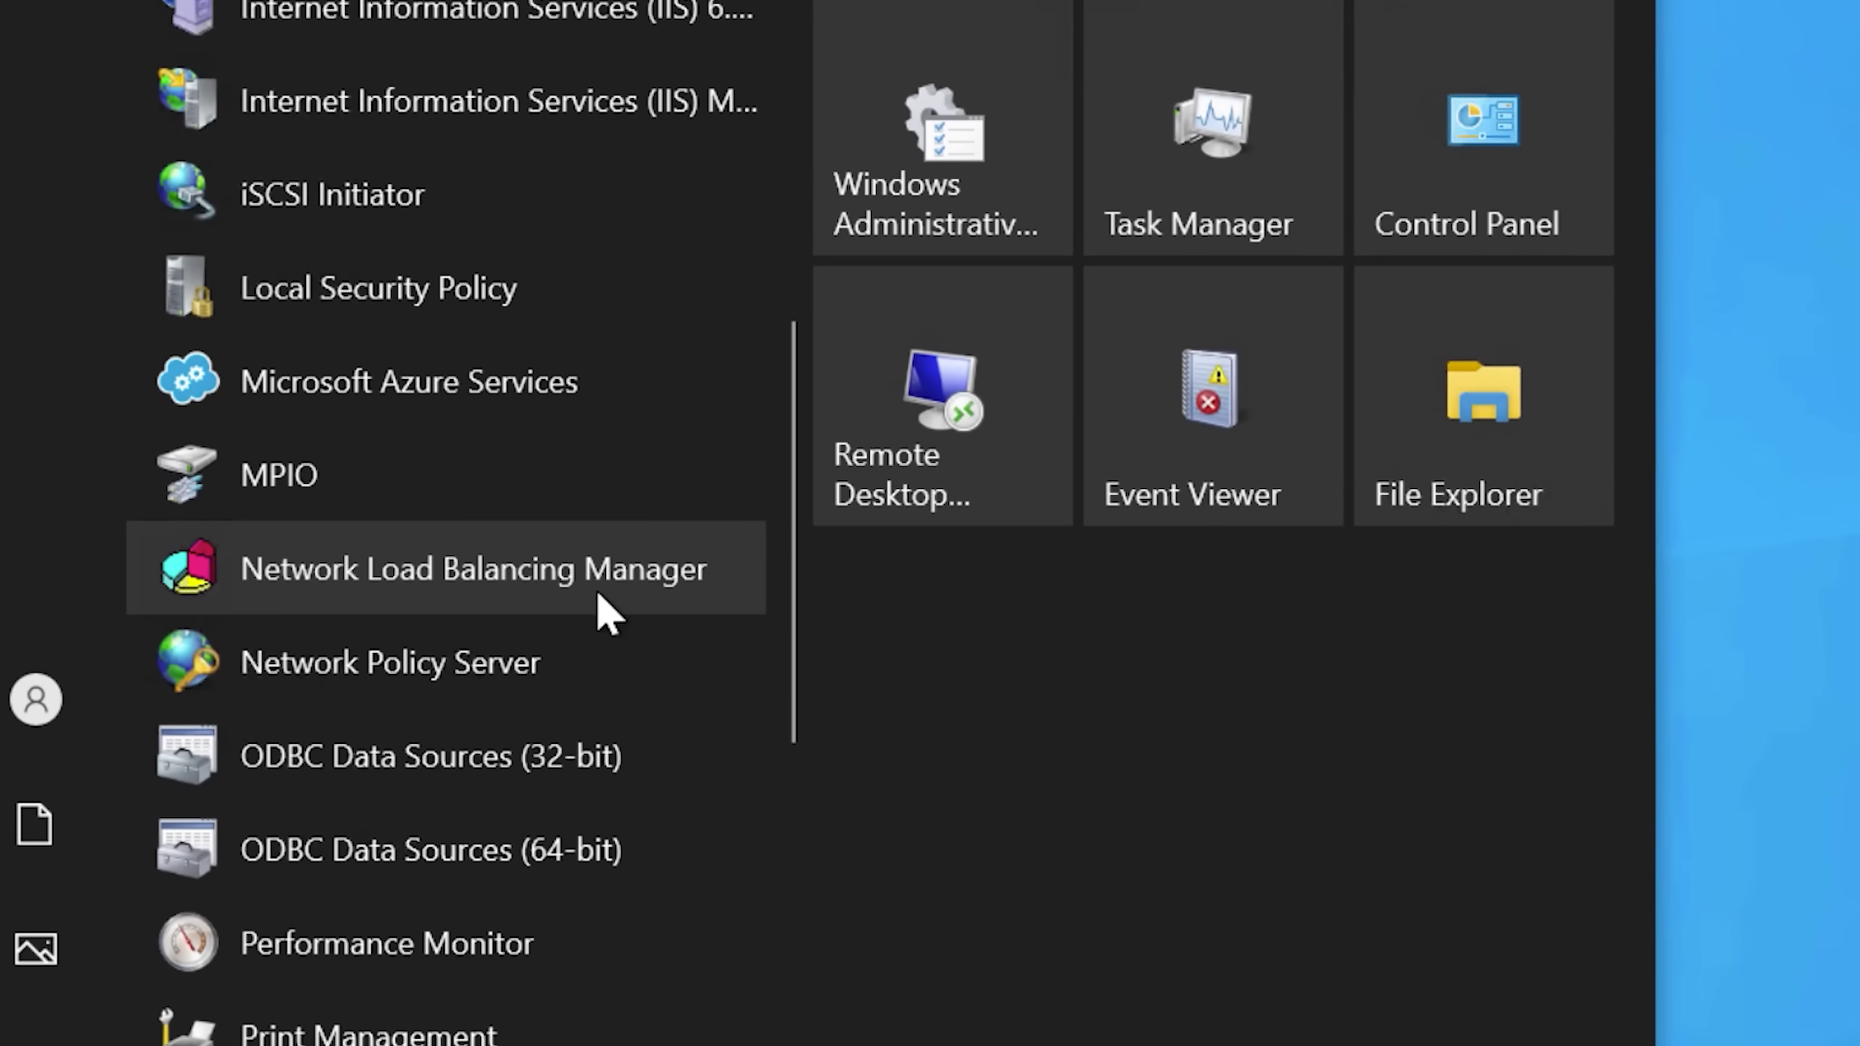
{"action": "scroll", "coordinate": [600, 596], "scroll_direction": "down", "scroll_amount": 2}
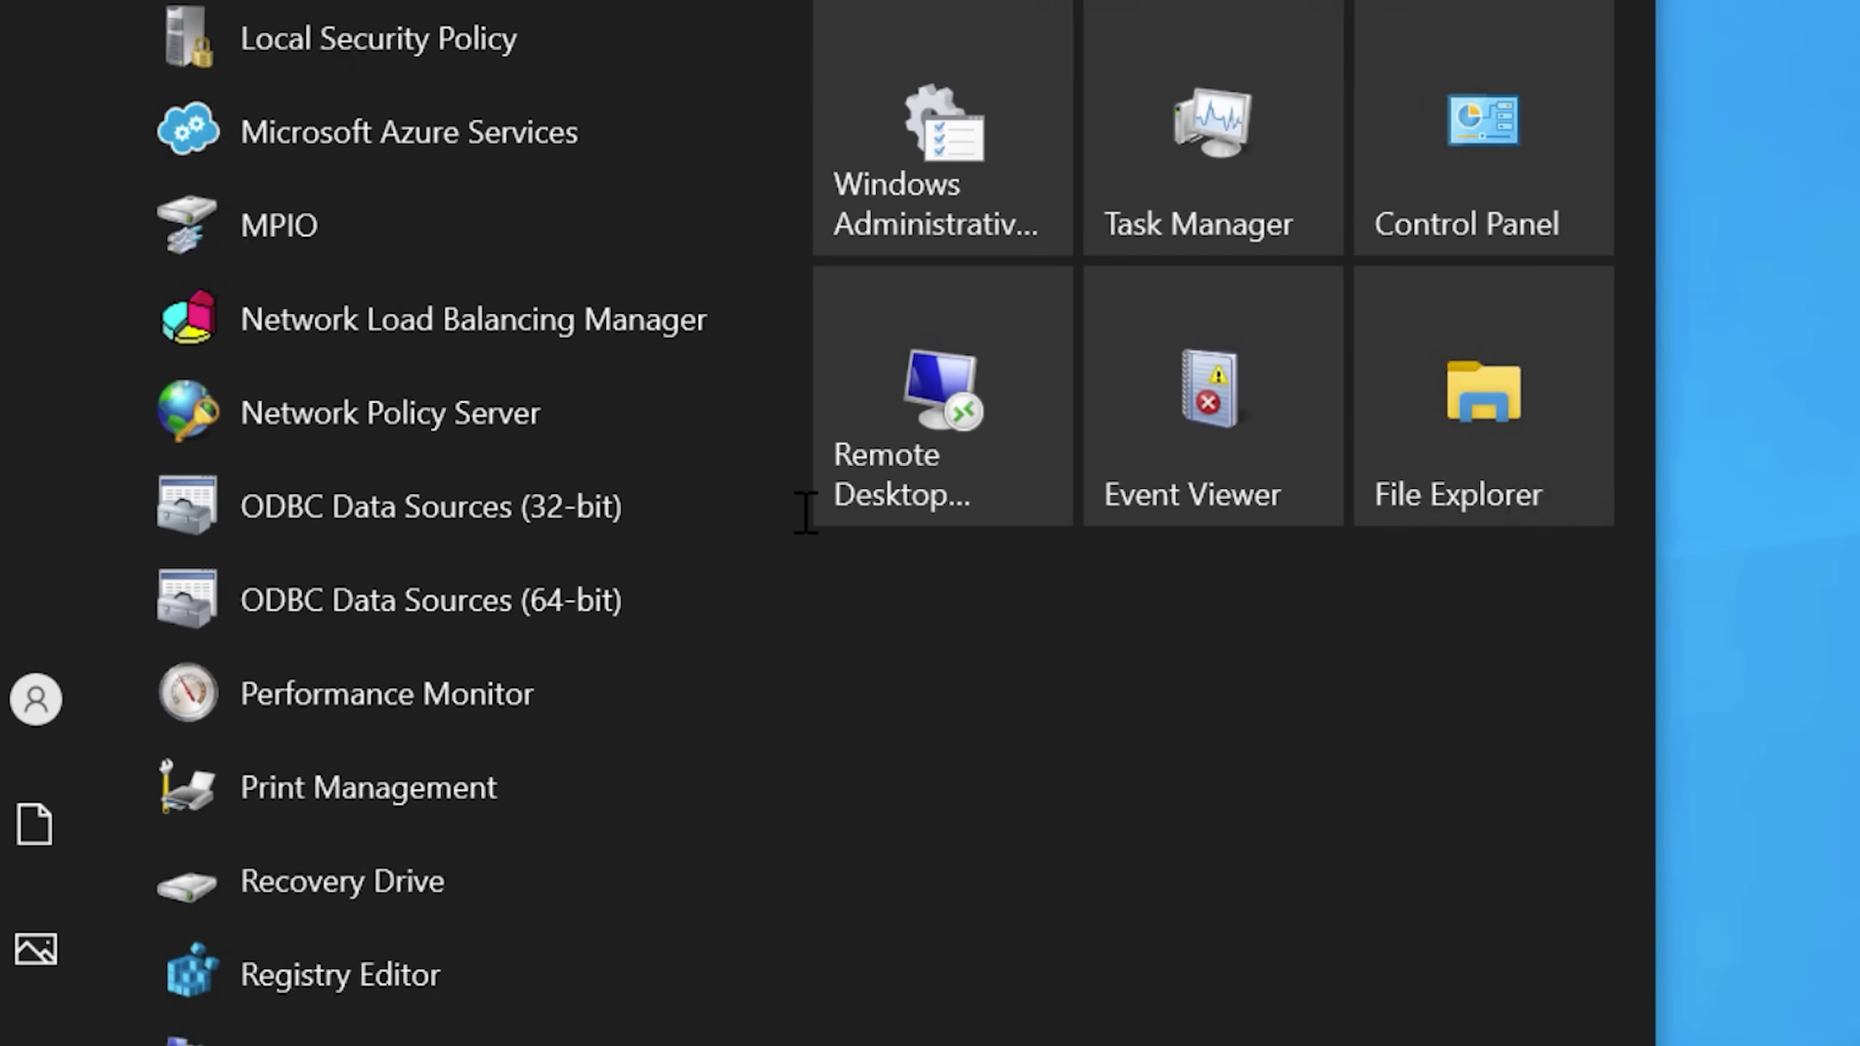
{"action": "left_click_drag", "start_coordinate": [790, 572], "coordinate": [779, 894]}
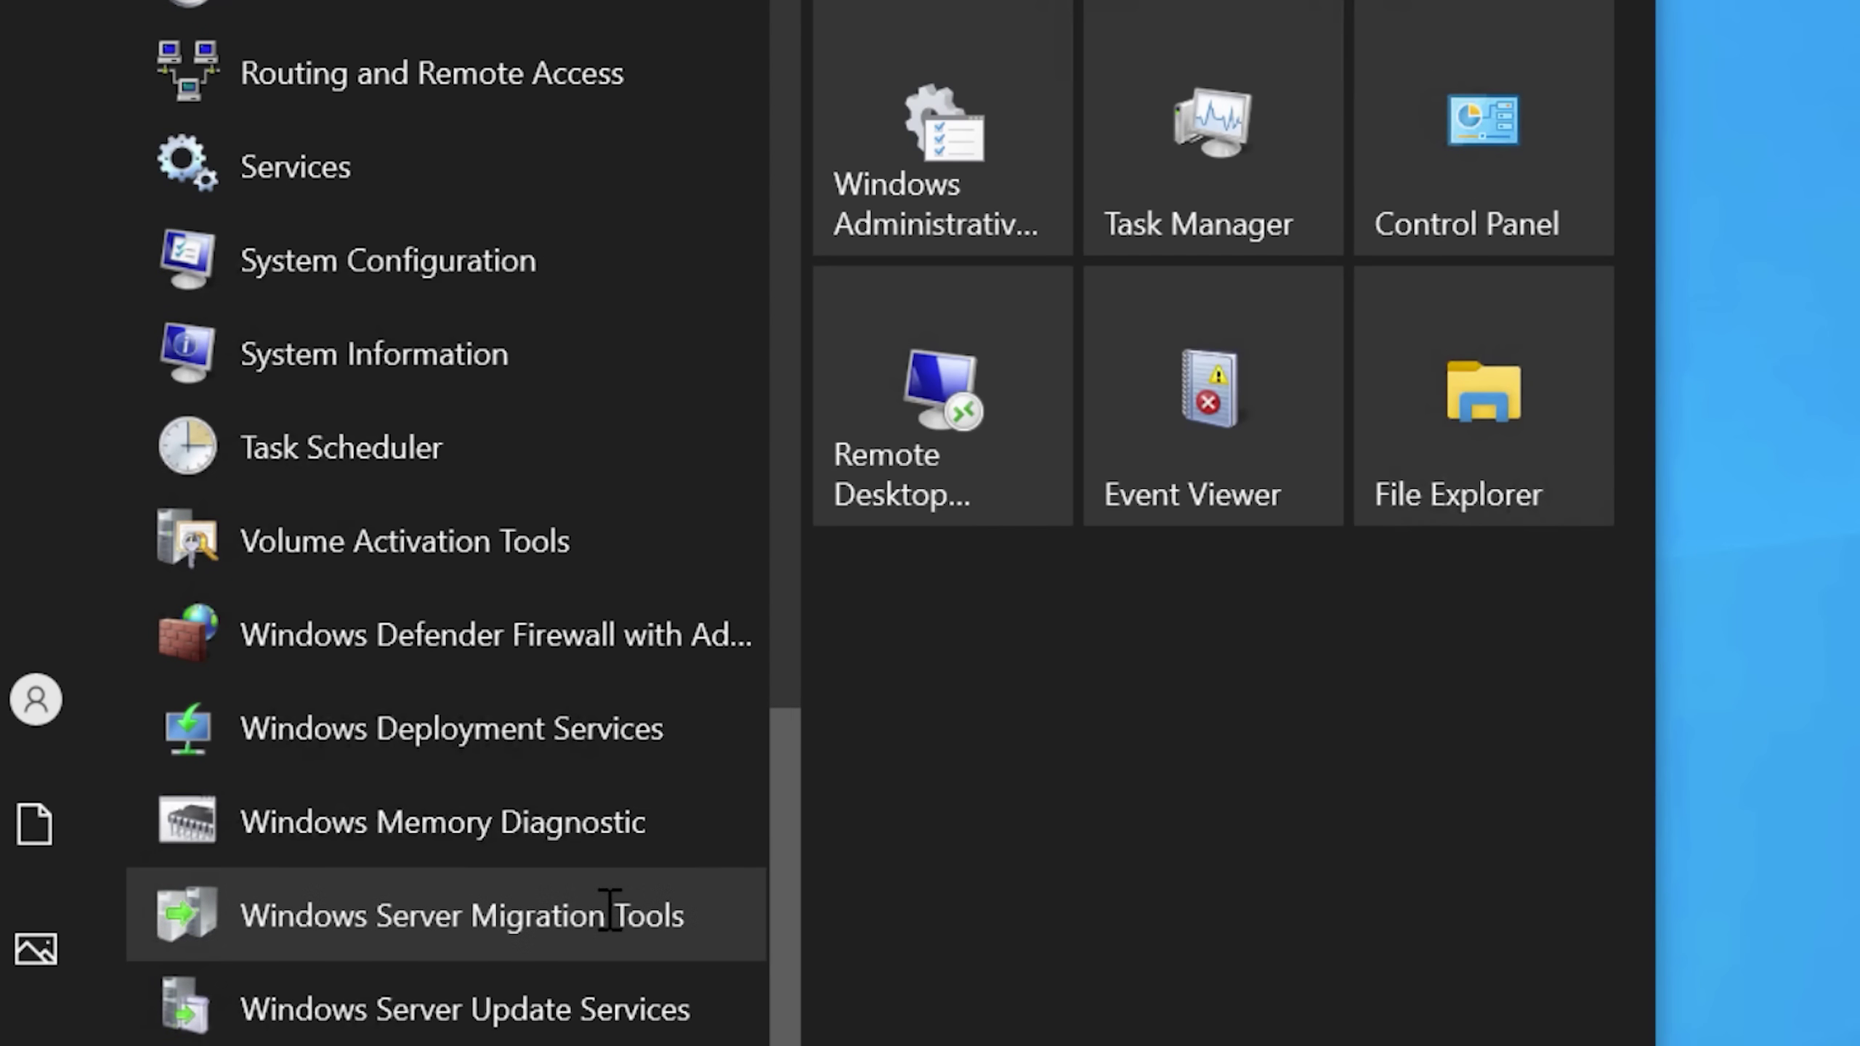
{"action": "scroll", "coordinate": [610, 915], "scroll_direction": "up", "scroll_amount": 10}
{"action": "left_click", "coordinate": [632, 604]}
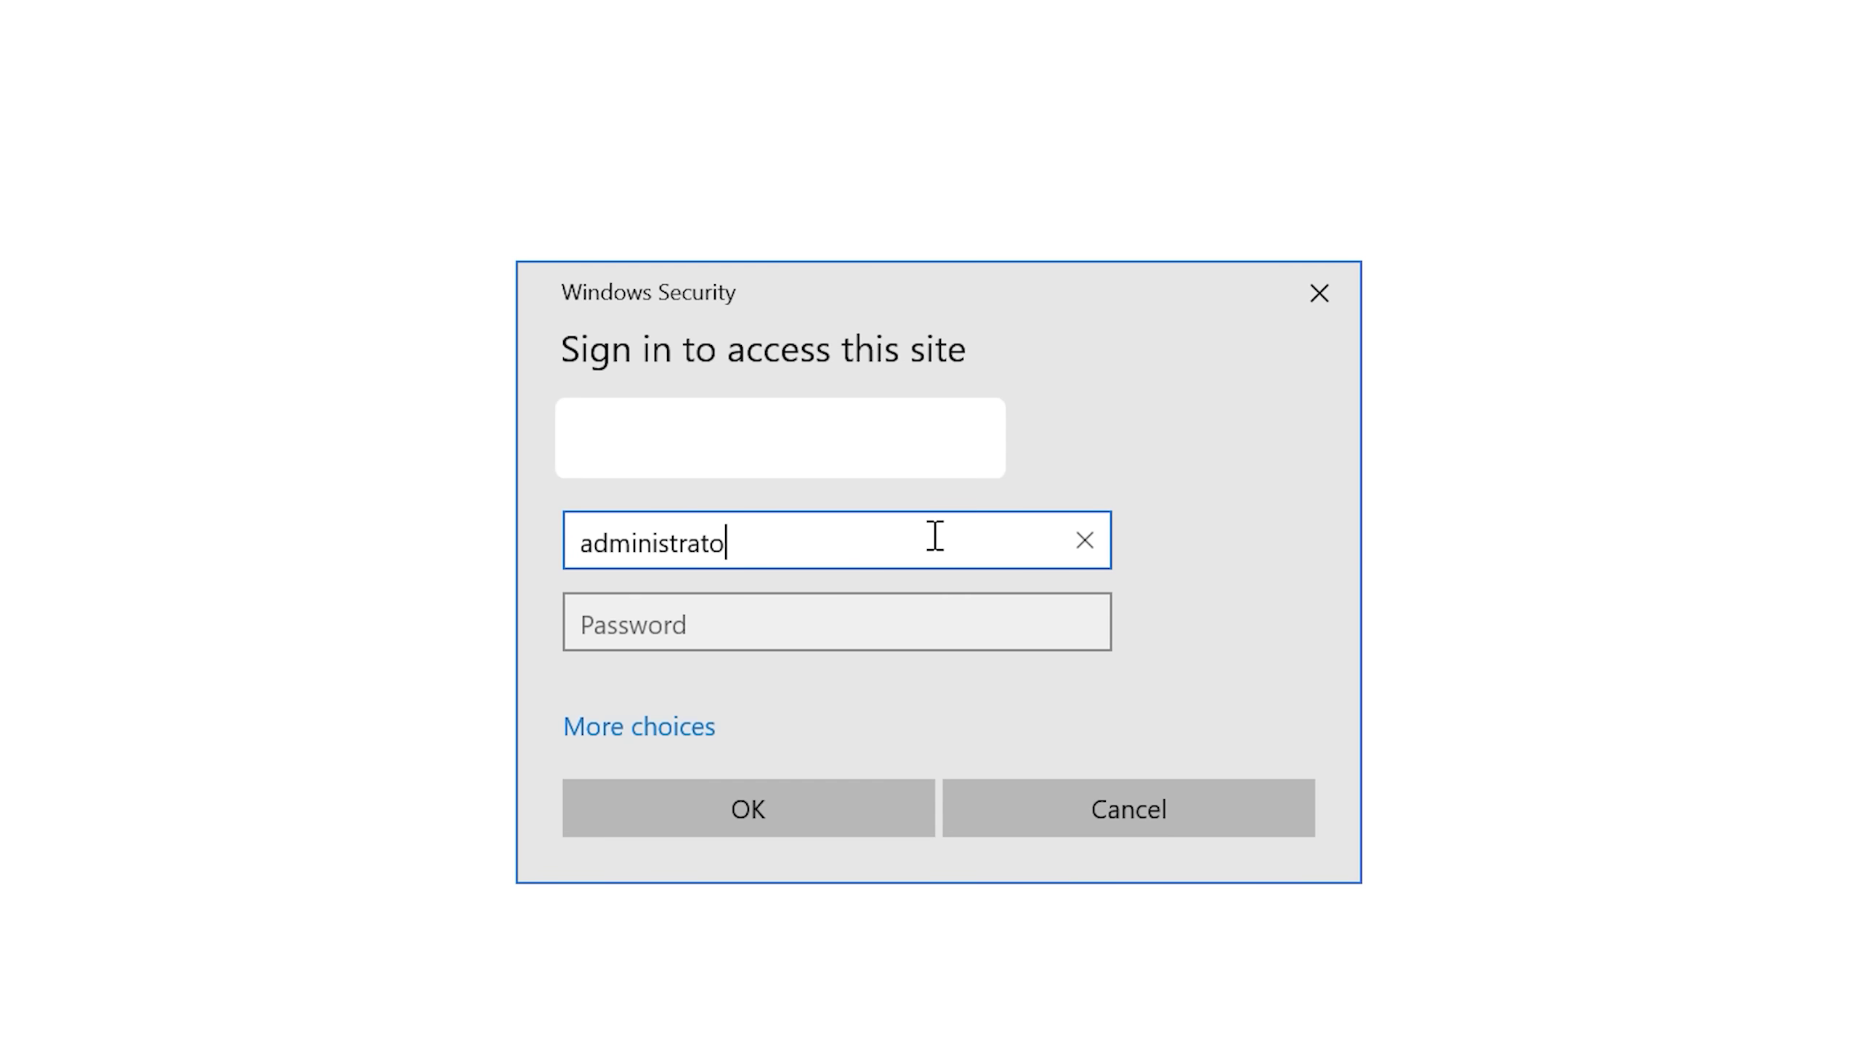
{"action": "type", "text": "rato"}
Enter the administrator credentials in the Windows Security dialog and sign in.
{"action": "key", "text": "Tab"}
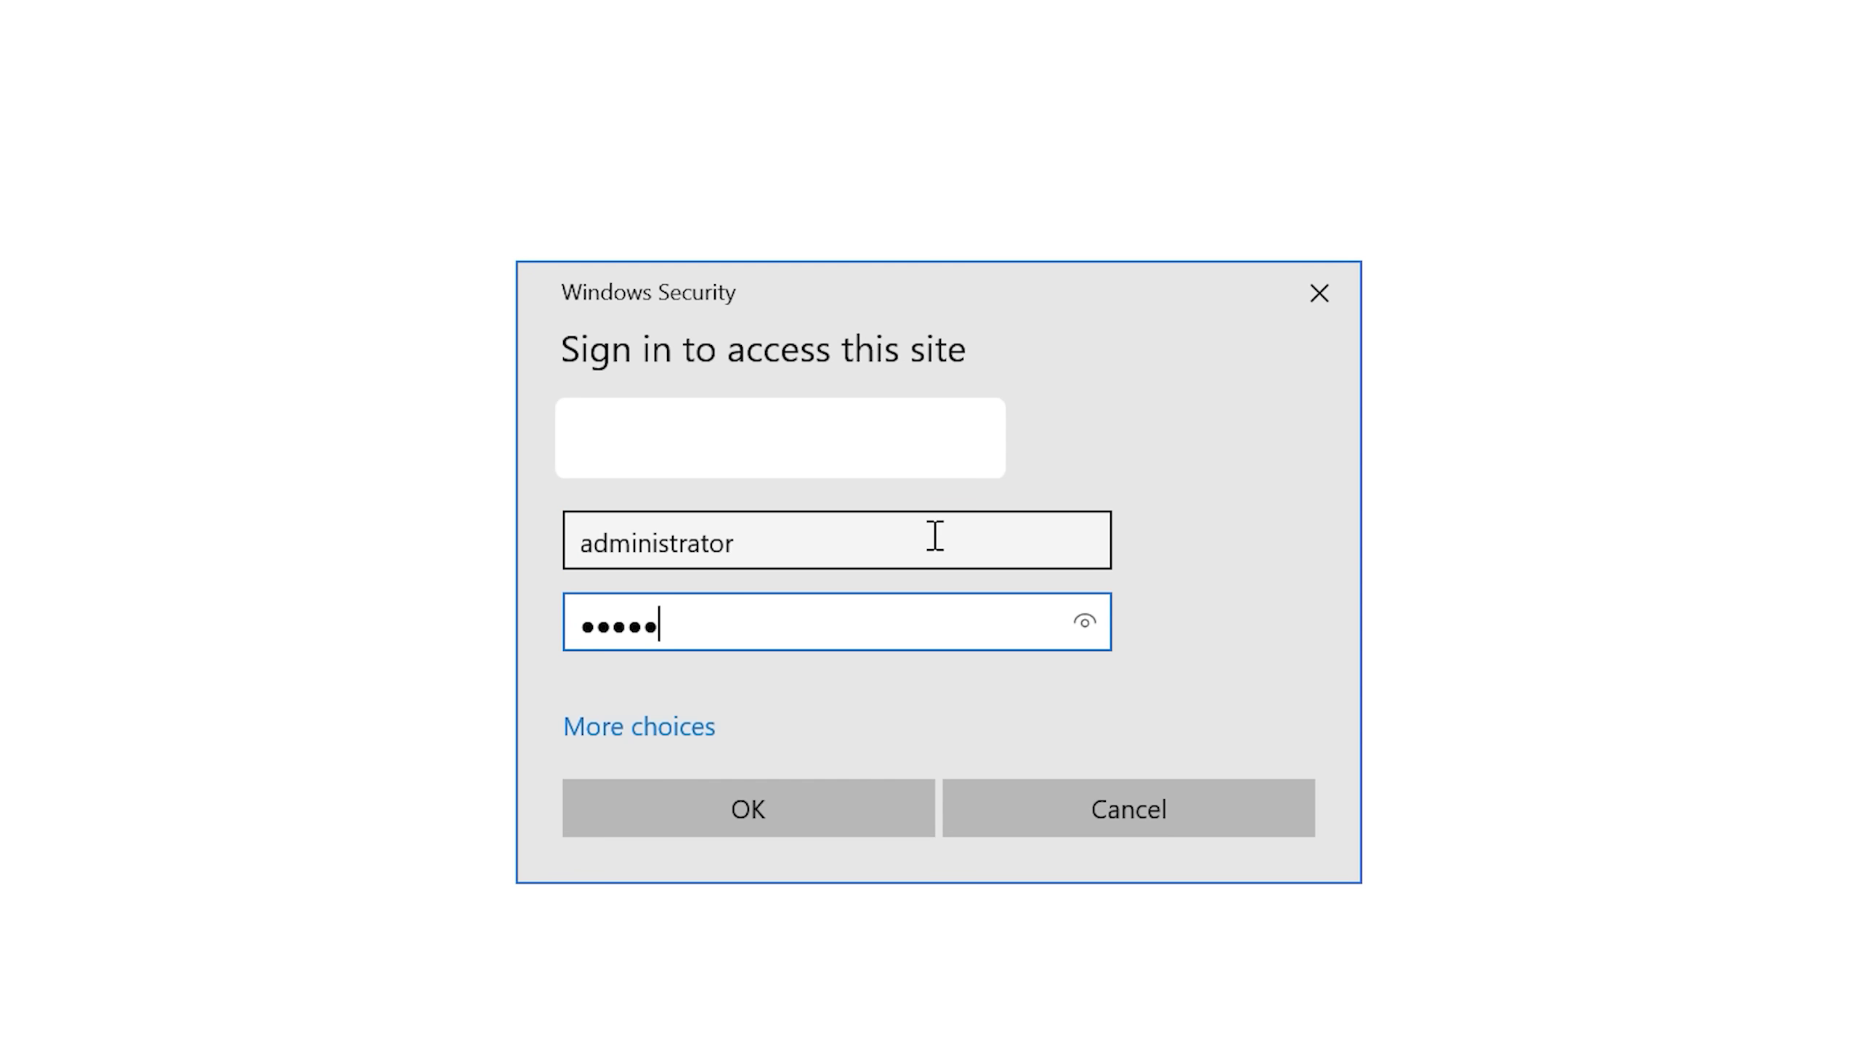
{"action": "type", "text": "••"}
{"action": "key", "text": "Return"}
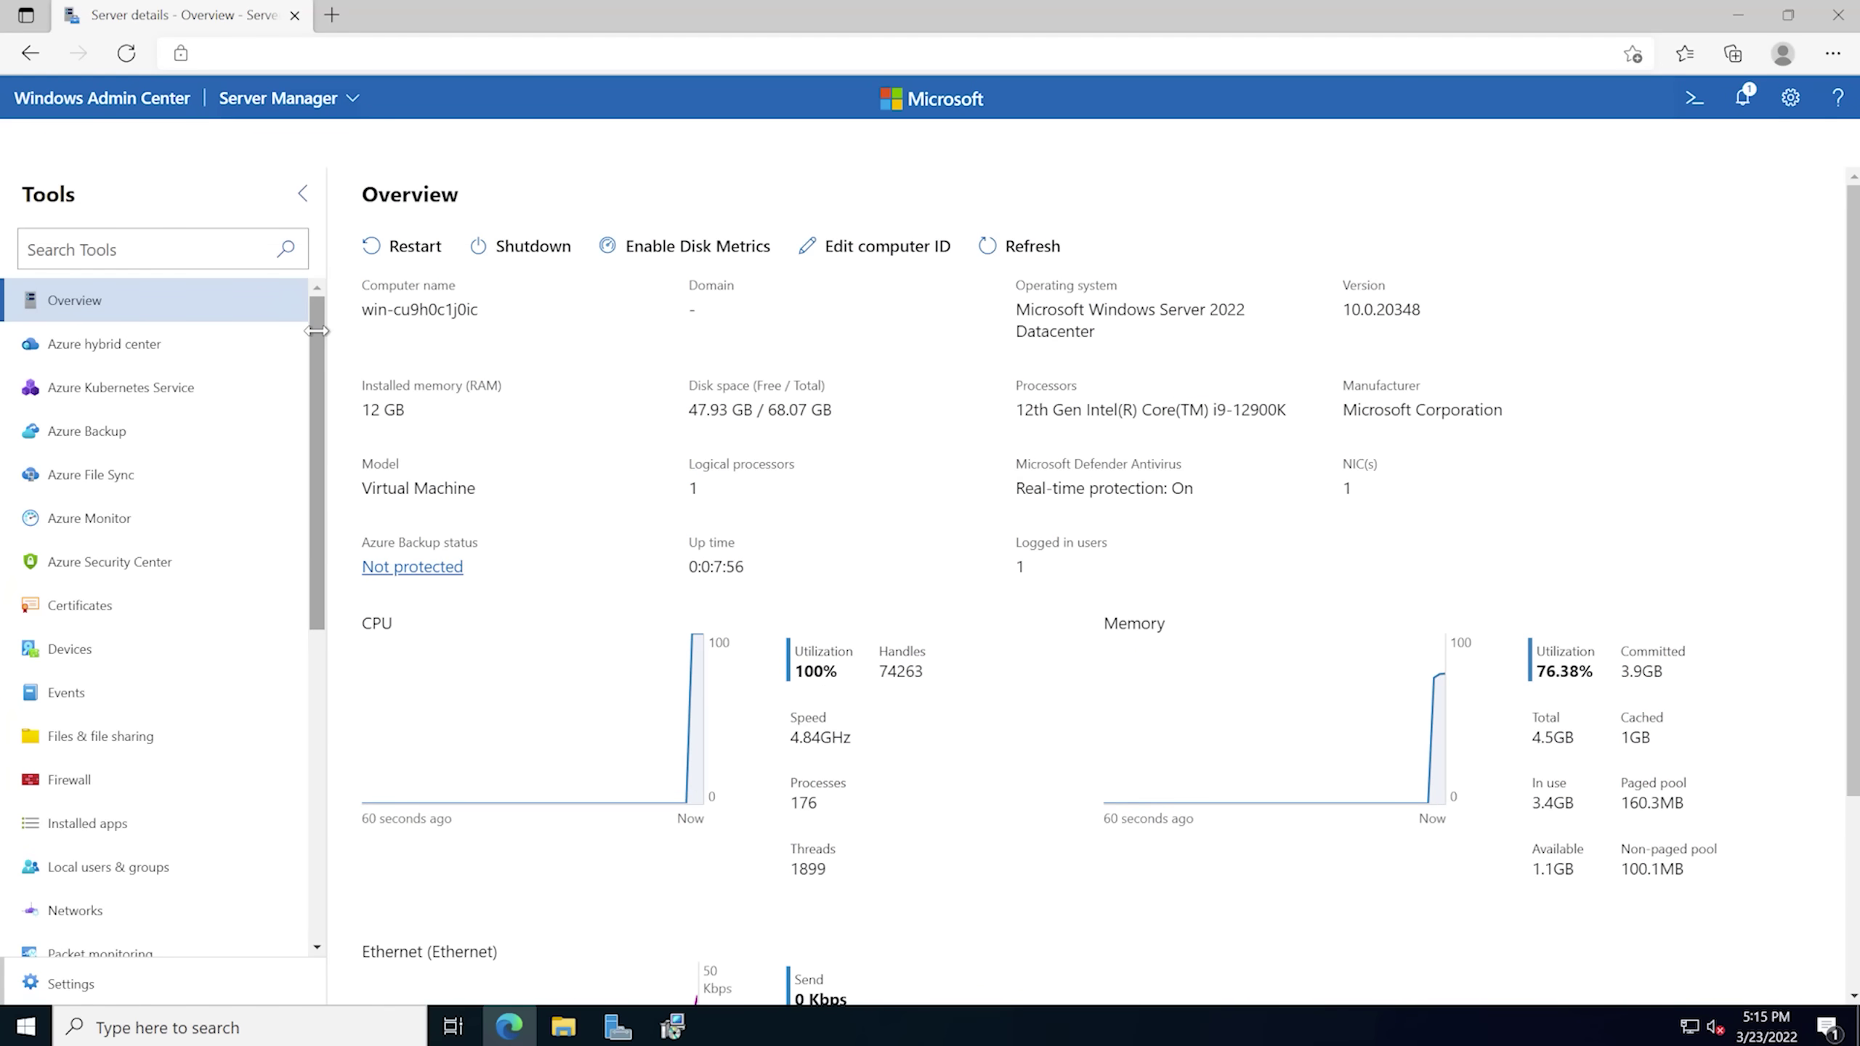
{"action": "scroll", "coordinate": [1076, 591], "scroll_direction": "down", "scroll_amount": 2}
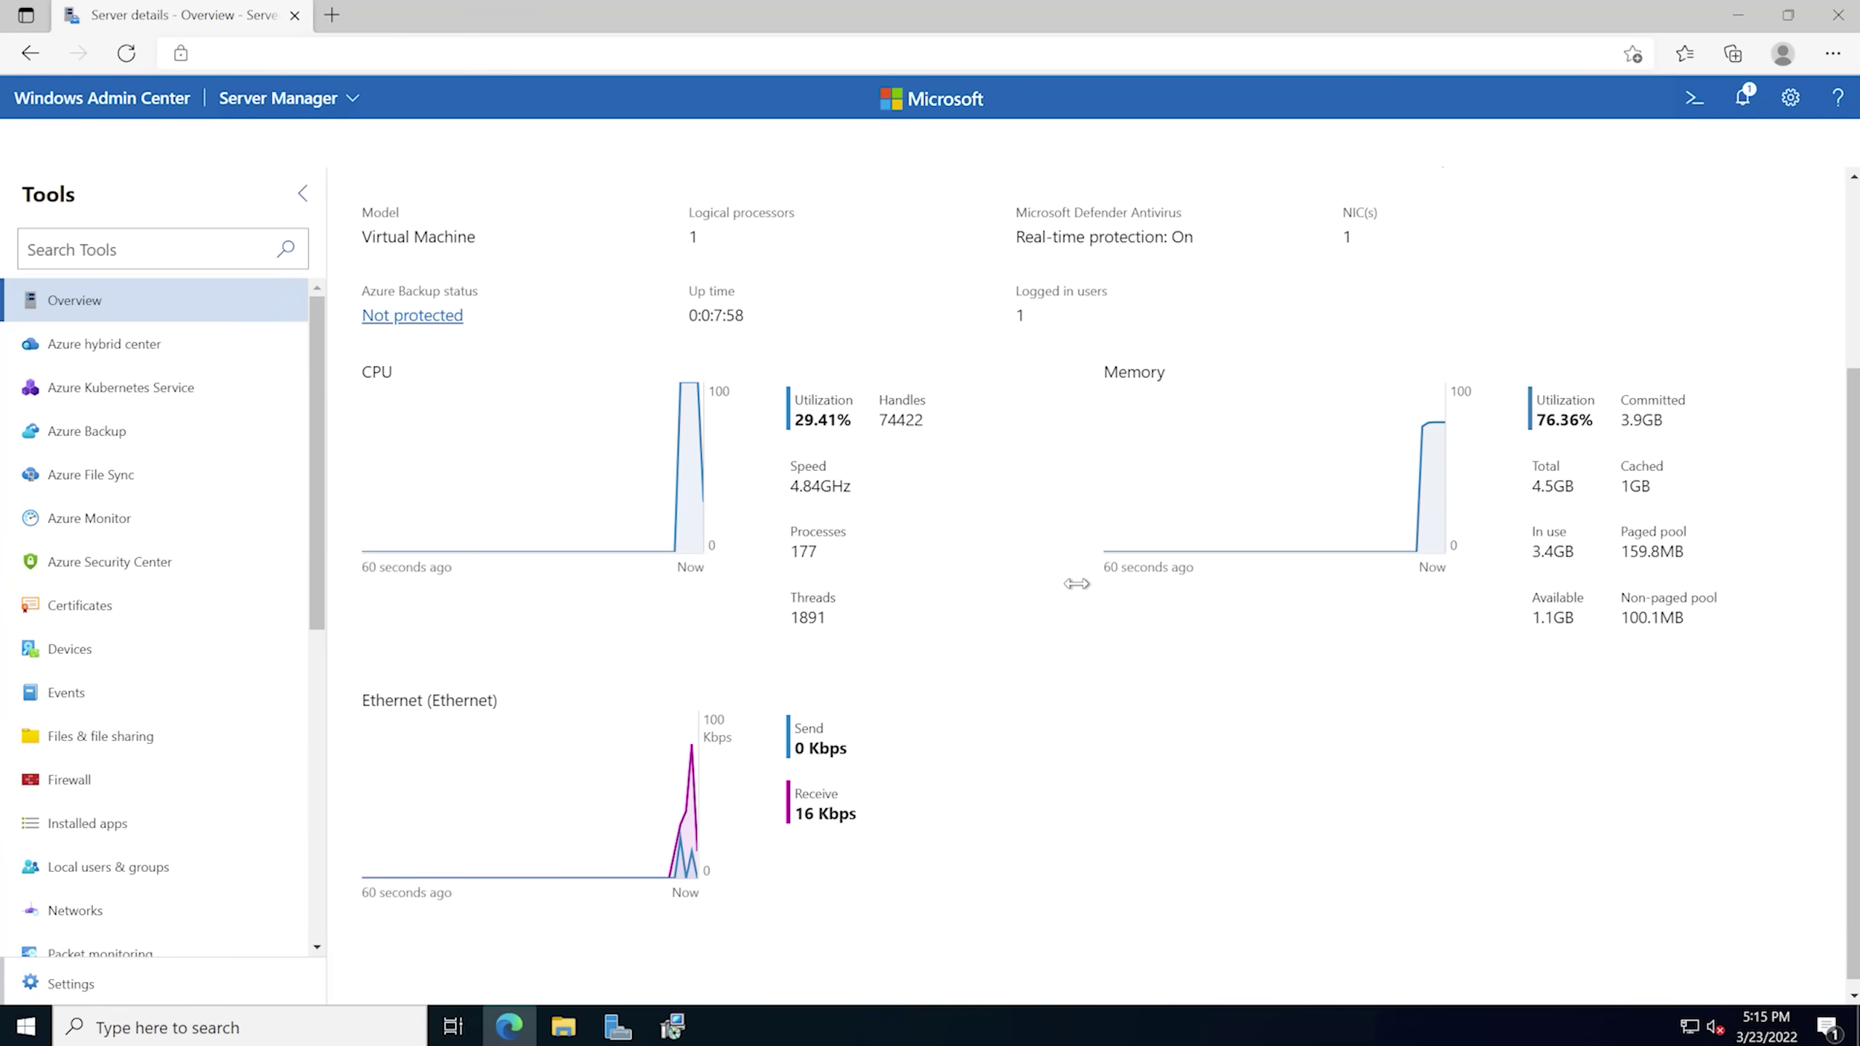
{"action": "scroll", "coordinate": [1076, 583], "scroll_direction": "up", "scroll_amount": 2}
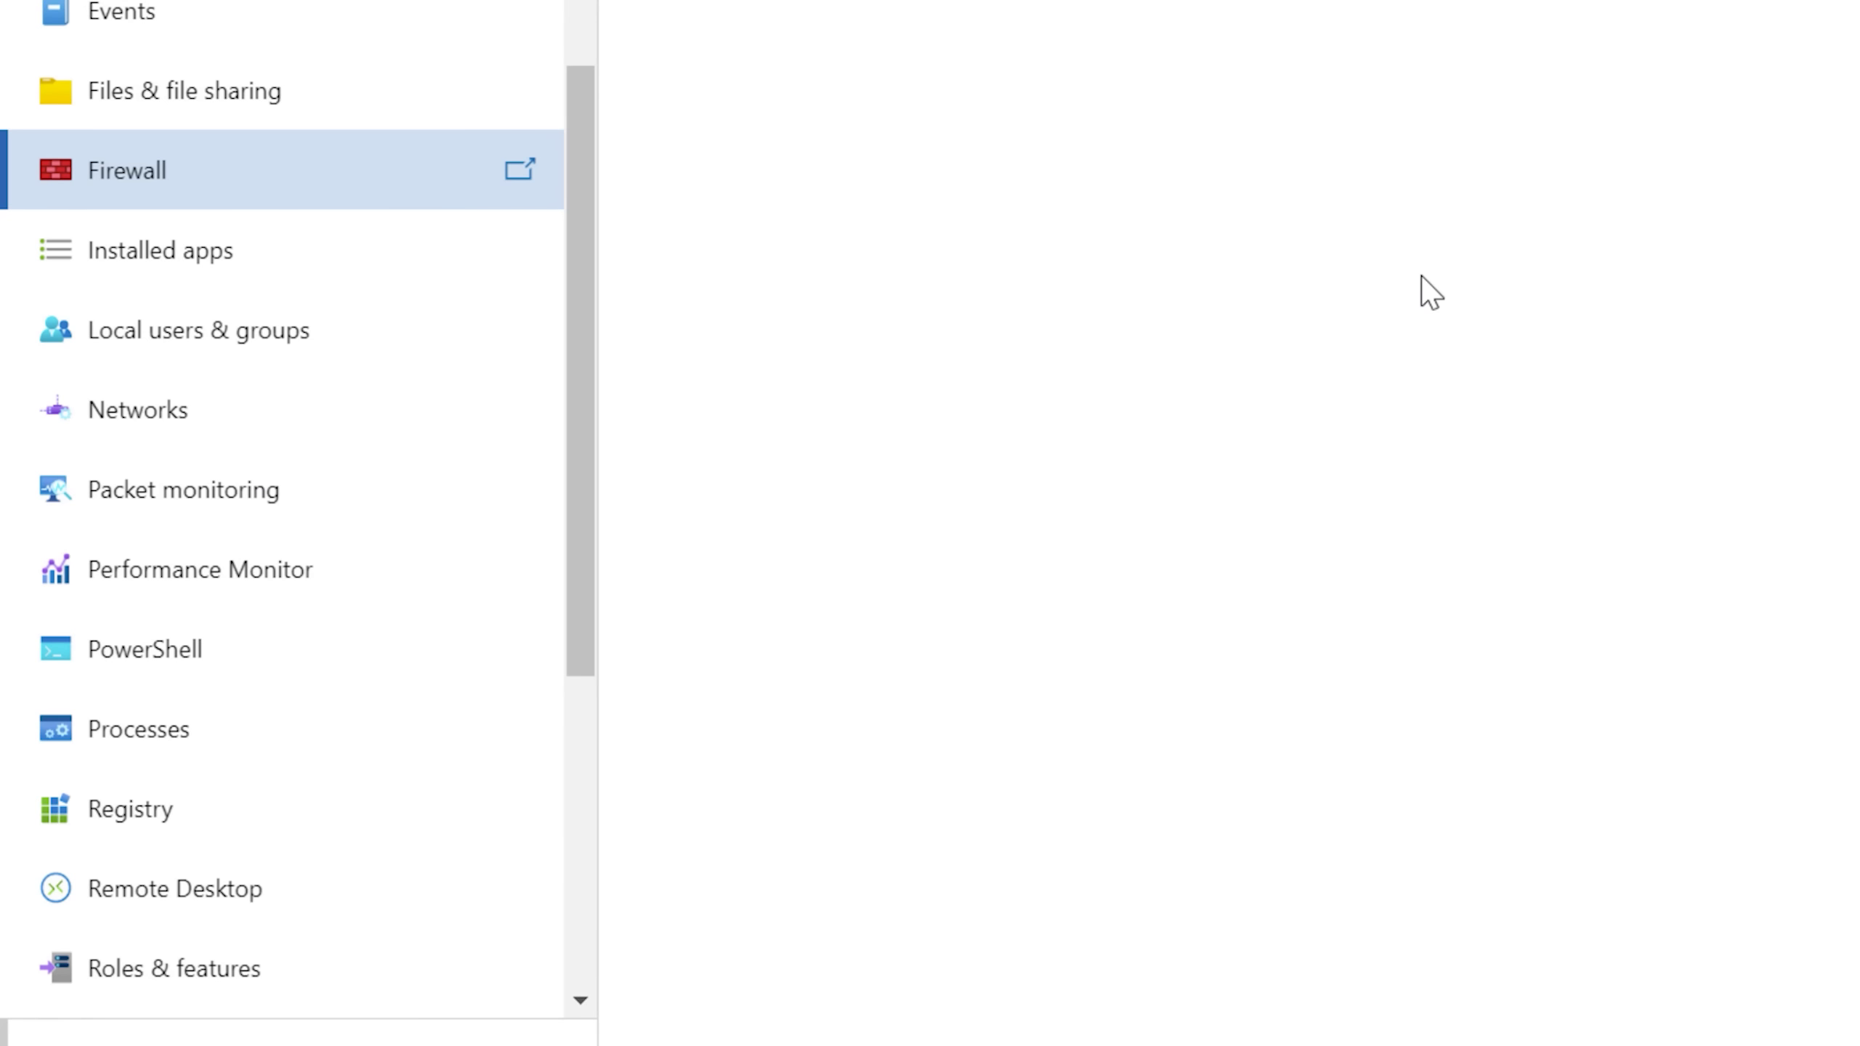
{"action": "scroll", "coordinate": [420, 482], "scroll_direction": "down", "scroll_amount": 3}
Browse the Registry and Processes tools, then open Roles & features.
{"action": "left_click", "coordinate": [420, 481]}
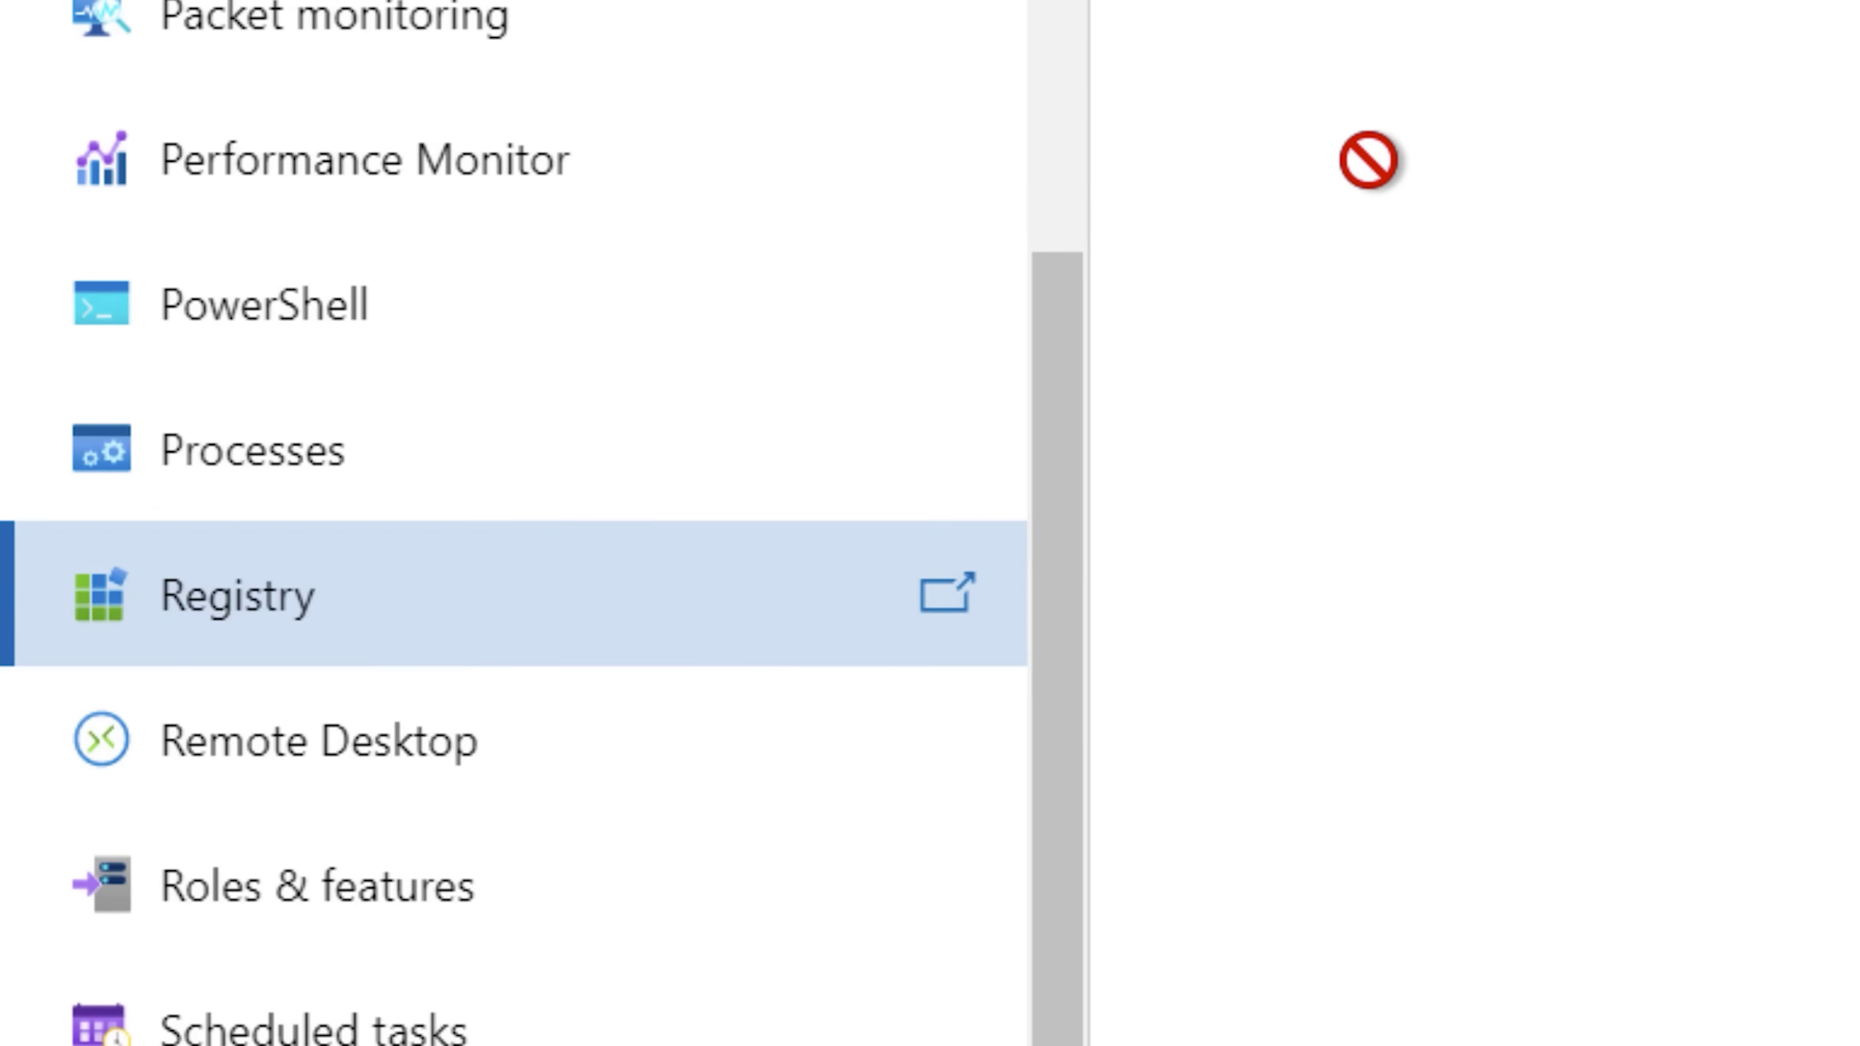
{"action": "left_click", "coordinate": [252, 451]}
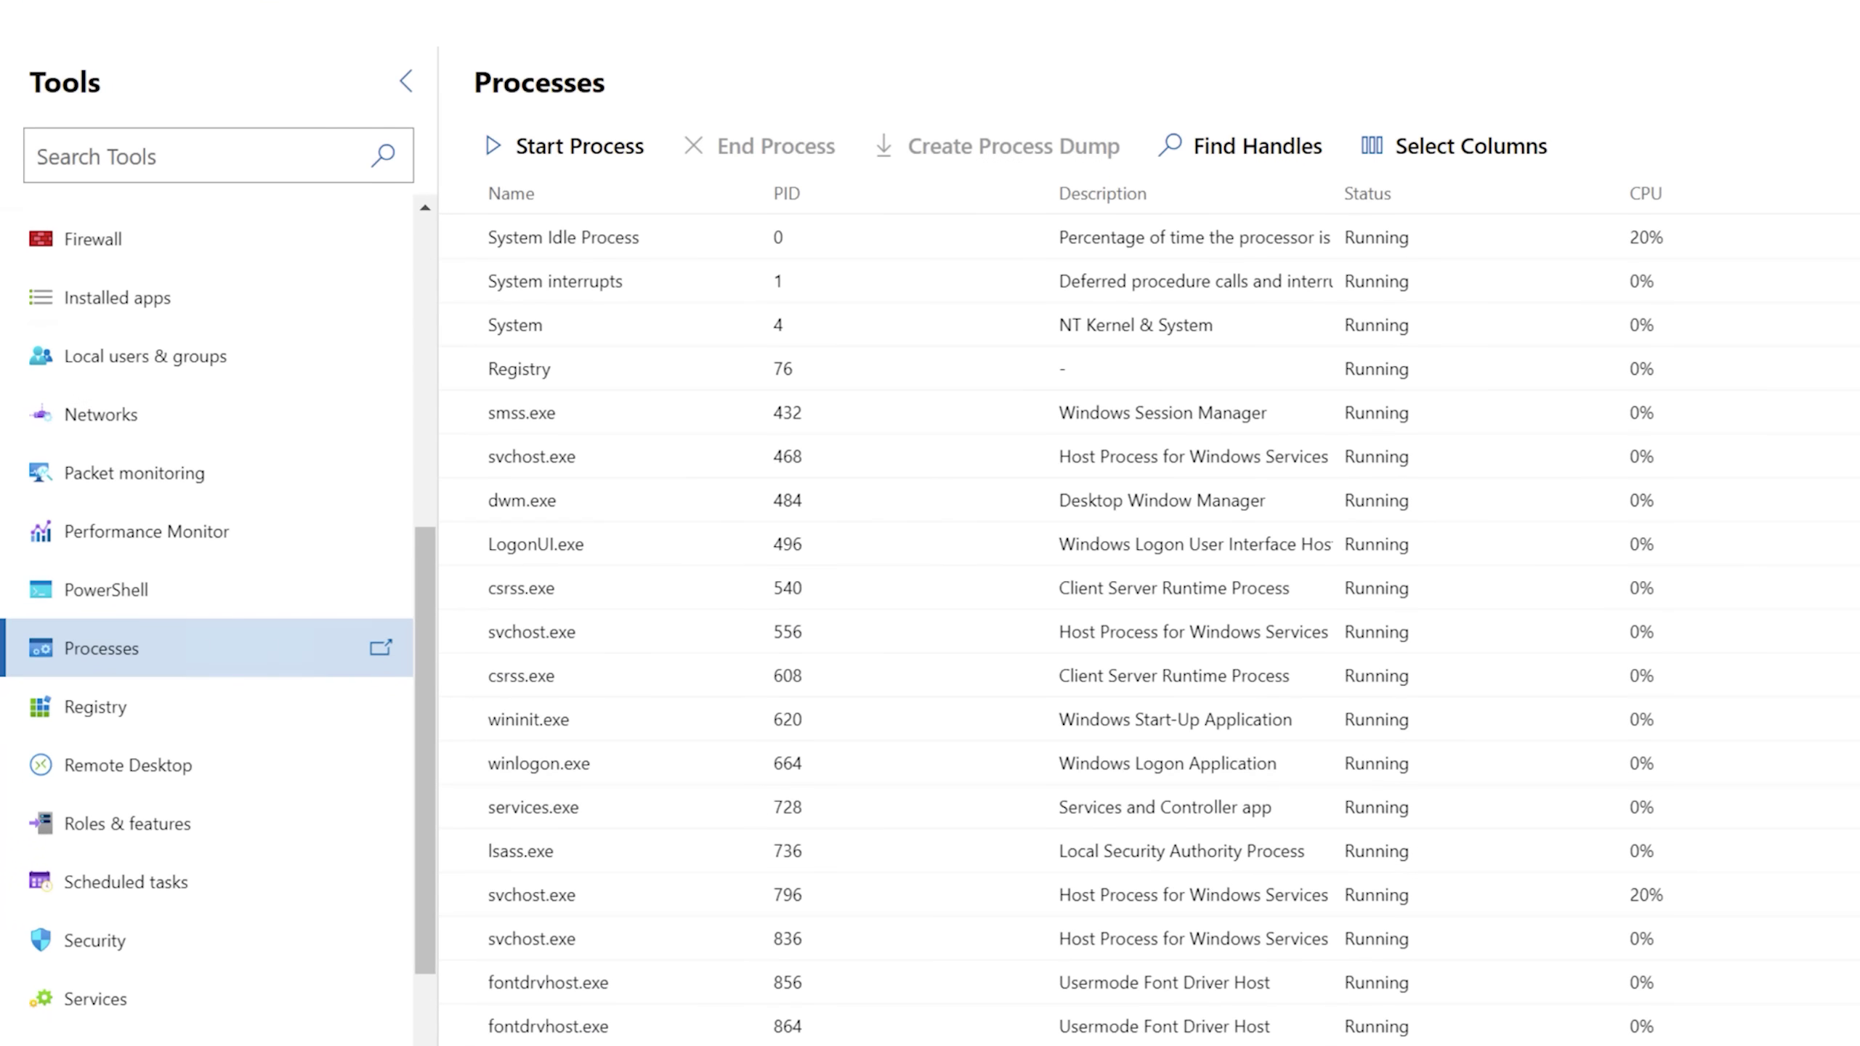
{"action": "left_click", "coordinate": [128, 822]}
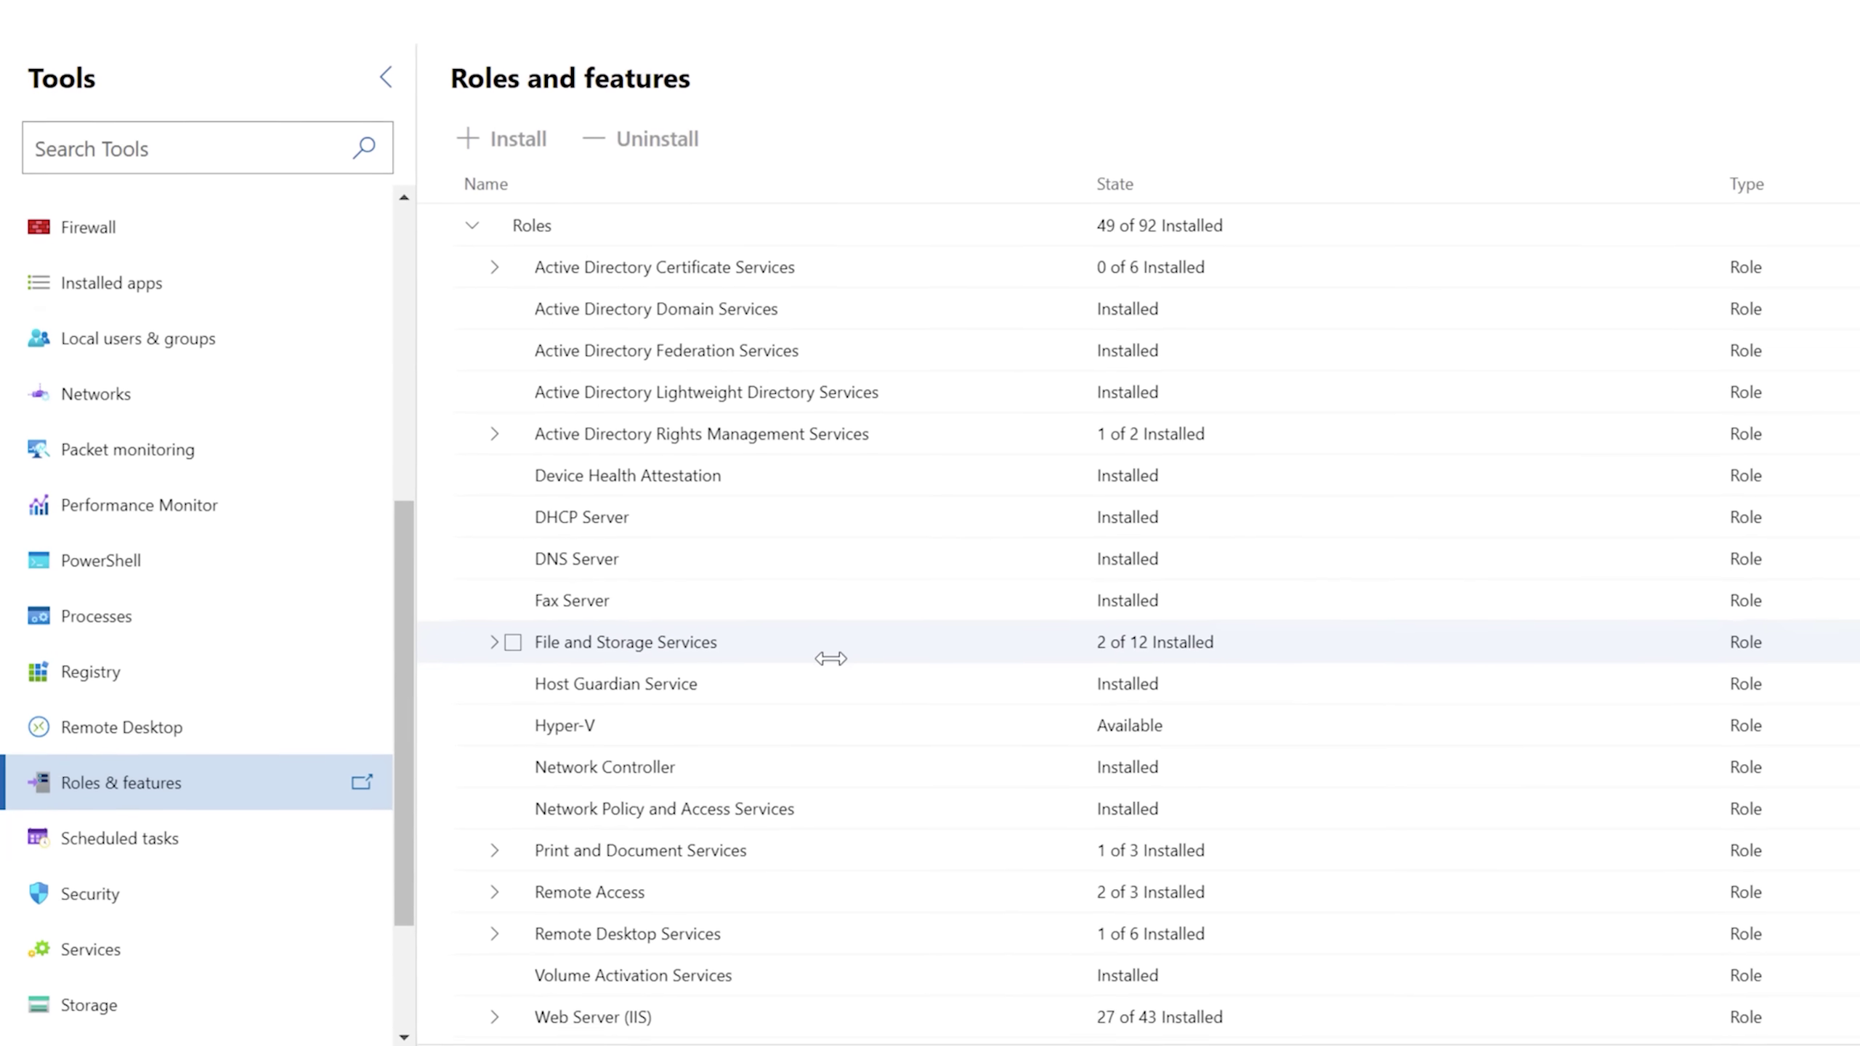
{"action": "scroll", "coordinate": [1264, 673], "scroll_direction": "down", "scroll_amount": 5}
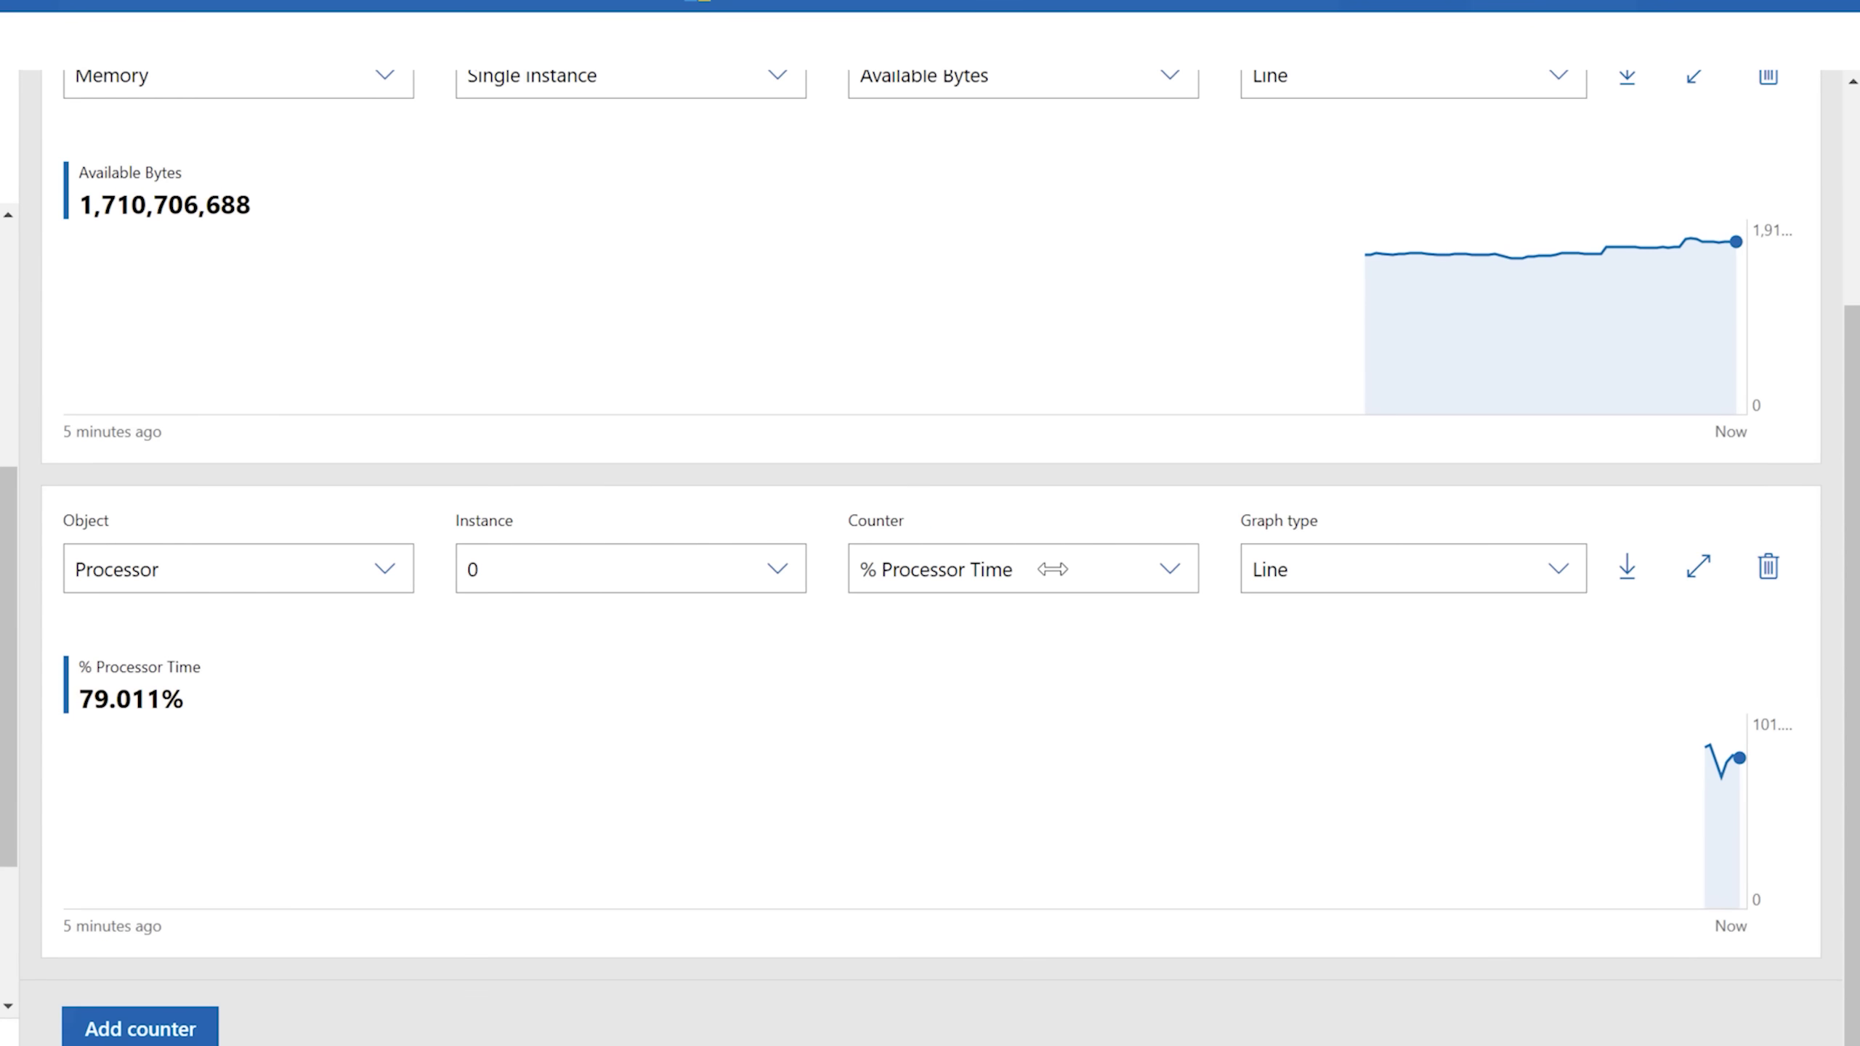
Keep the Processor counter as a line chart and select all Memory counters in the Test workspace.
{"action": "left_click", "coordinate": [1056, 568]}
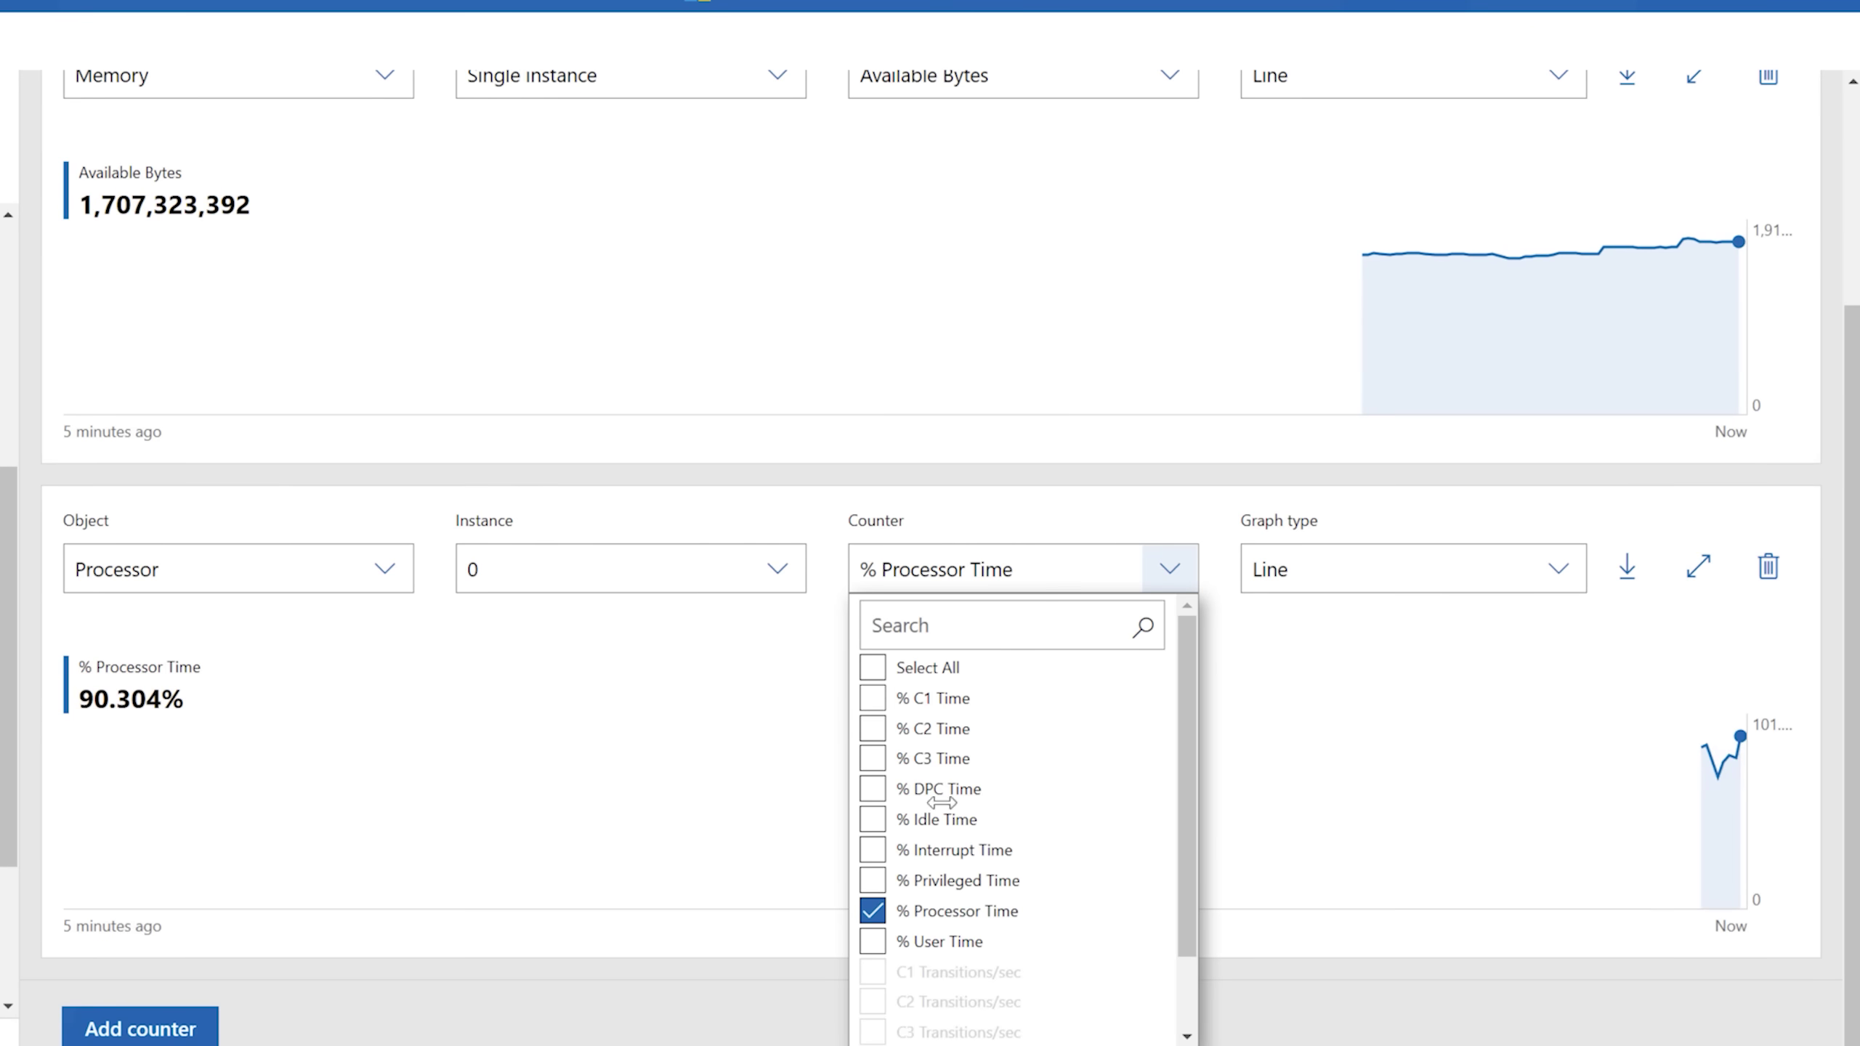
{"action": "left_click", "coordinate": [1308, 549]}
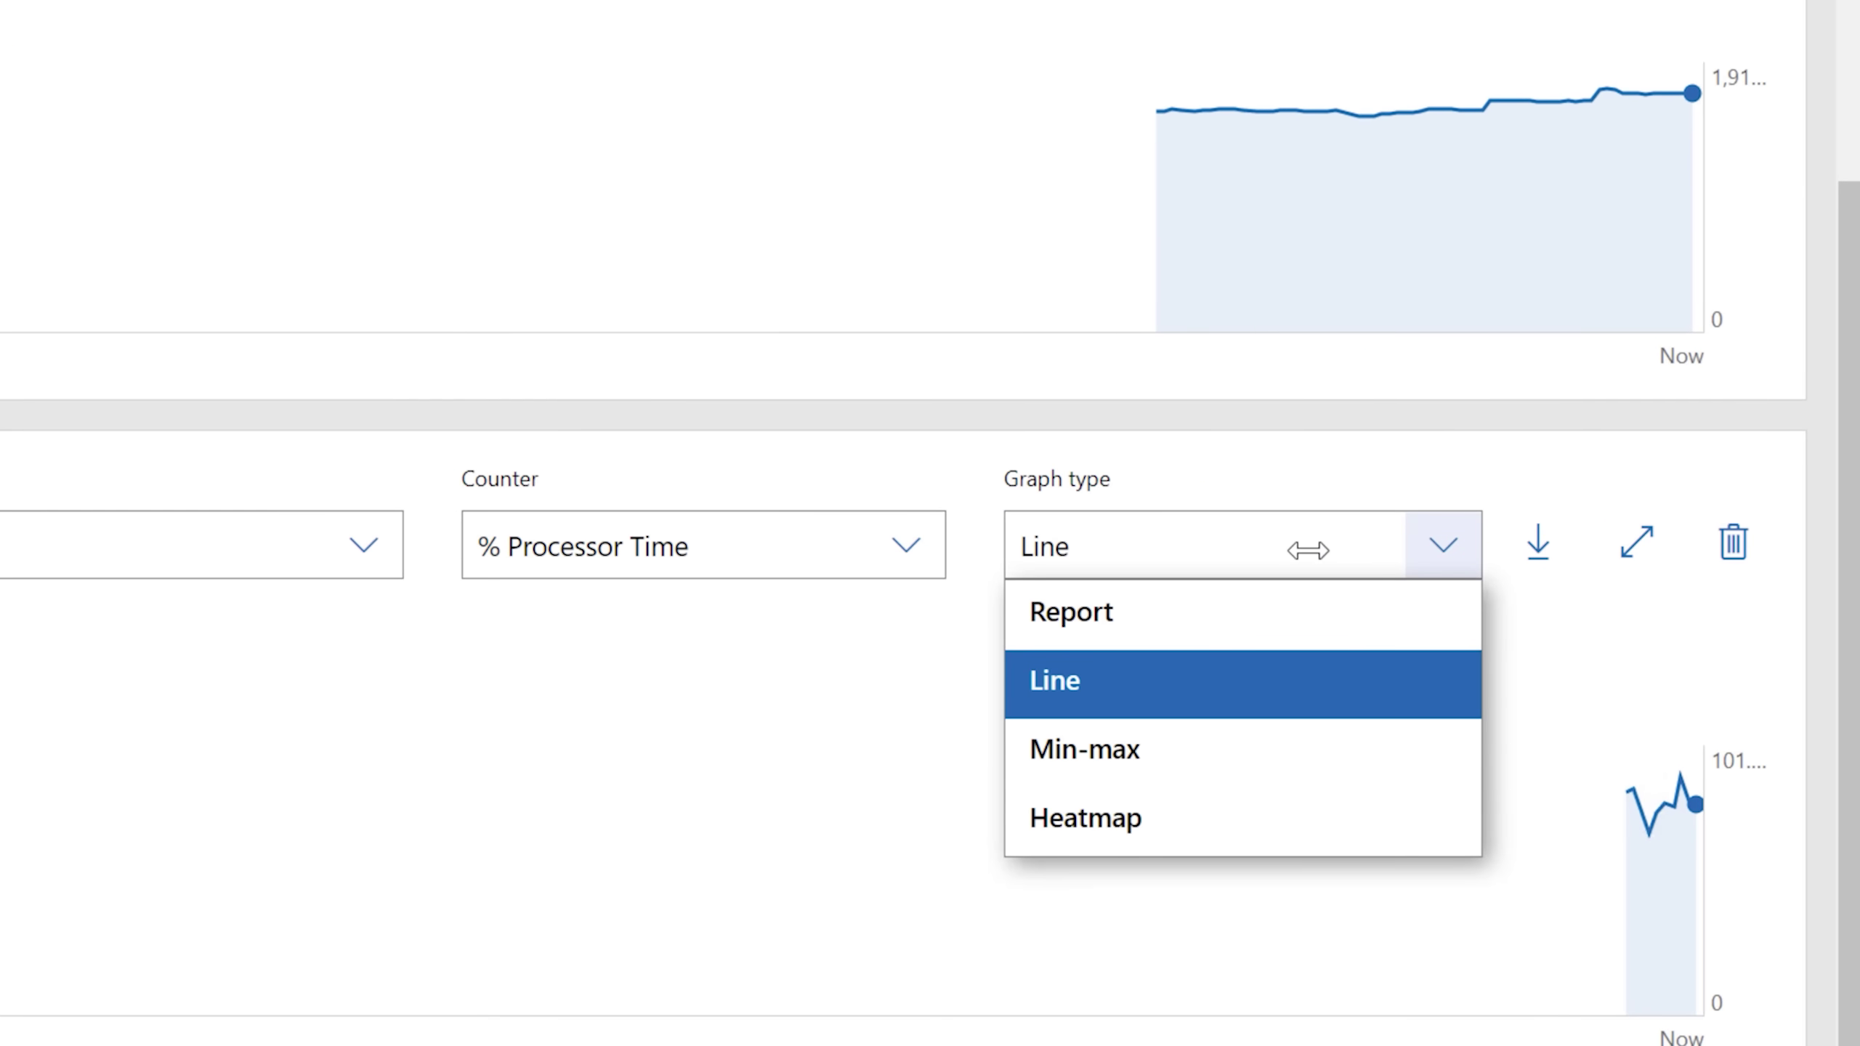
{"action": "left_click", "coordinate": [1308, 550]}
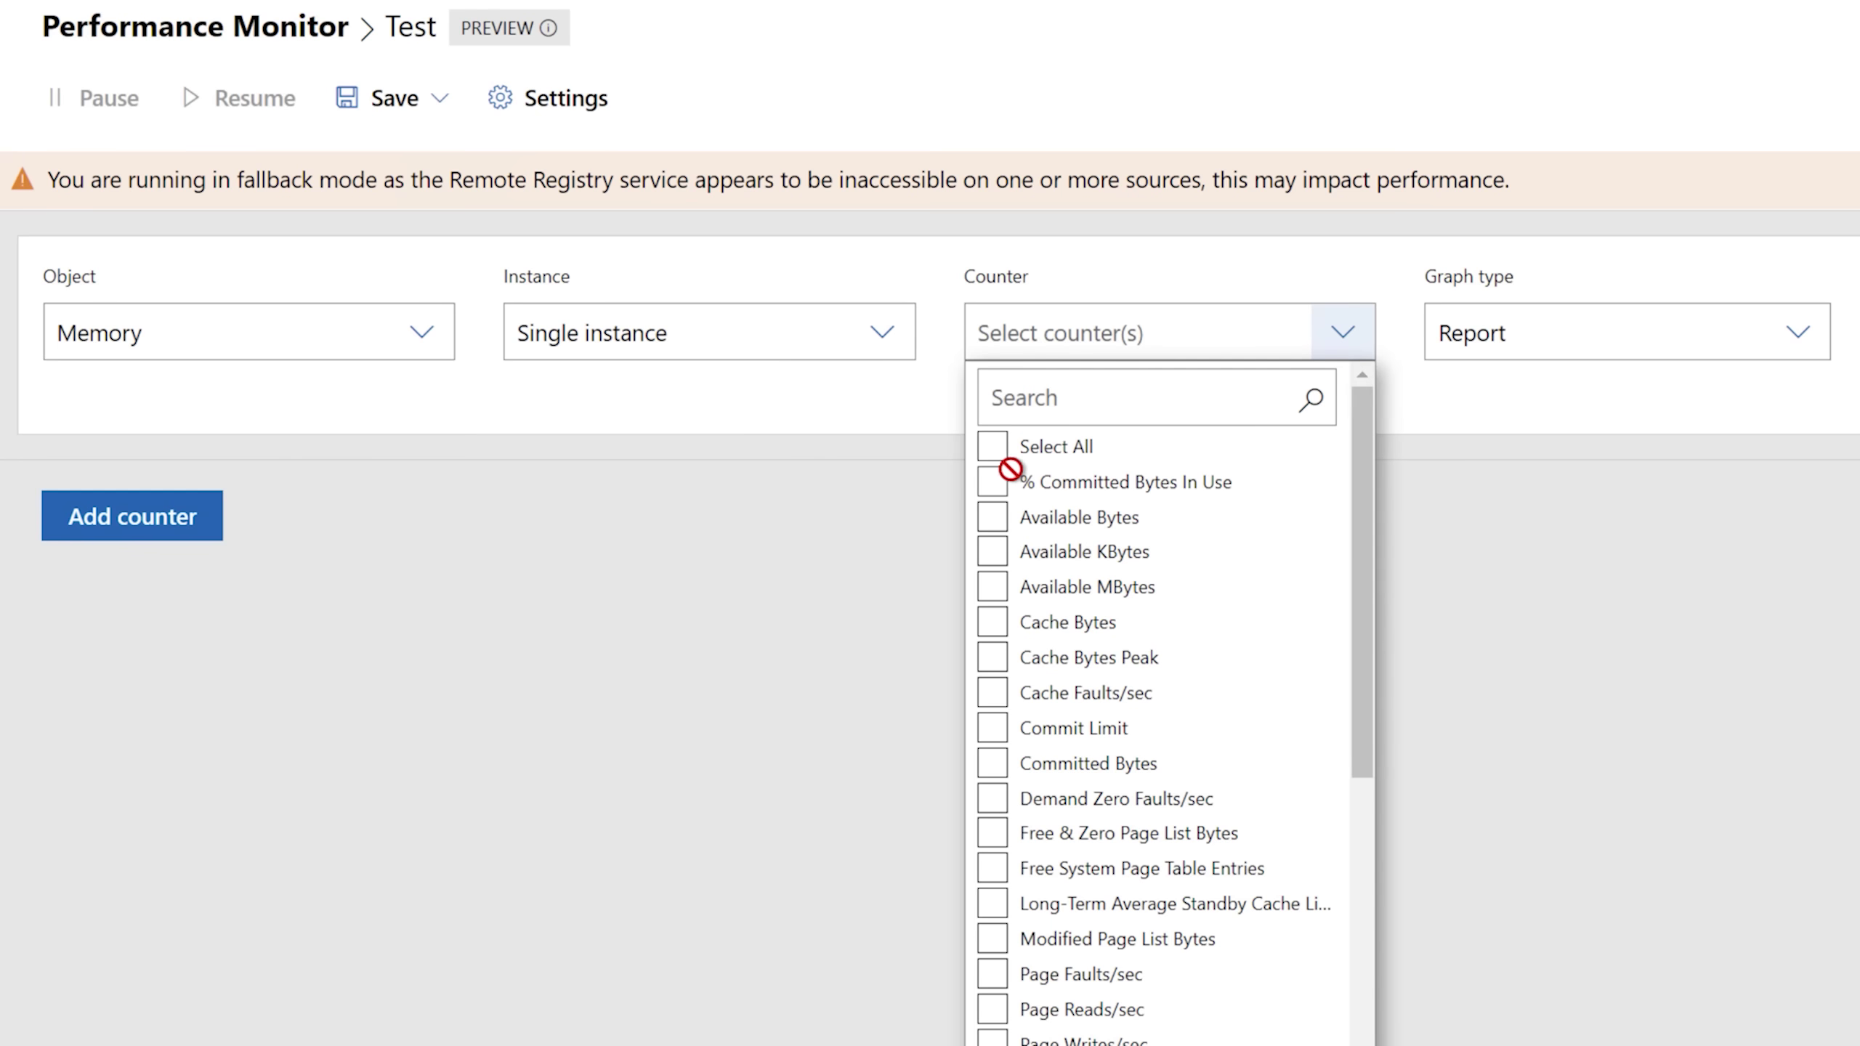
{"action": "left_click", "coordinate": [1004, 451]}
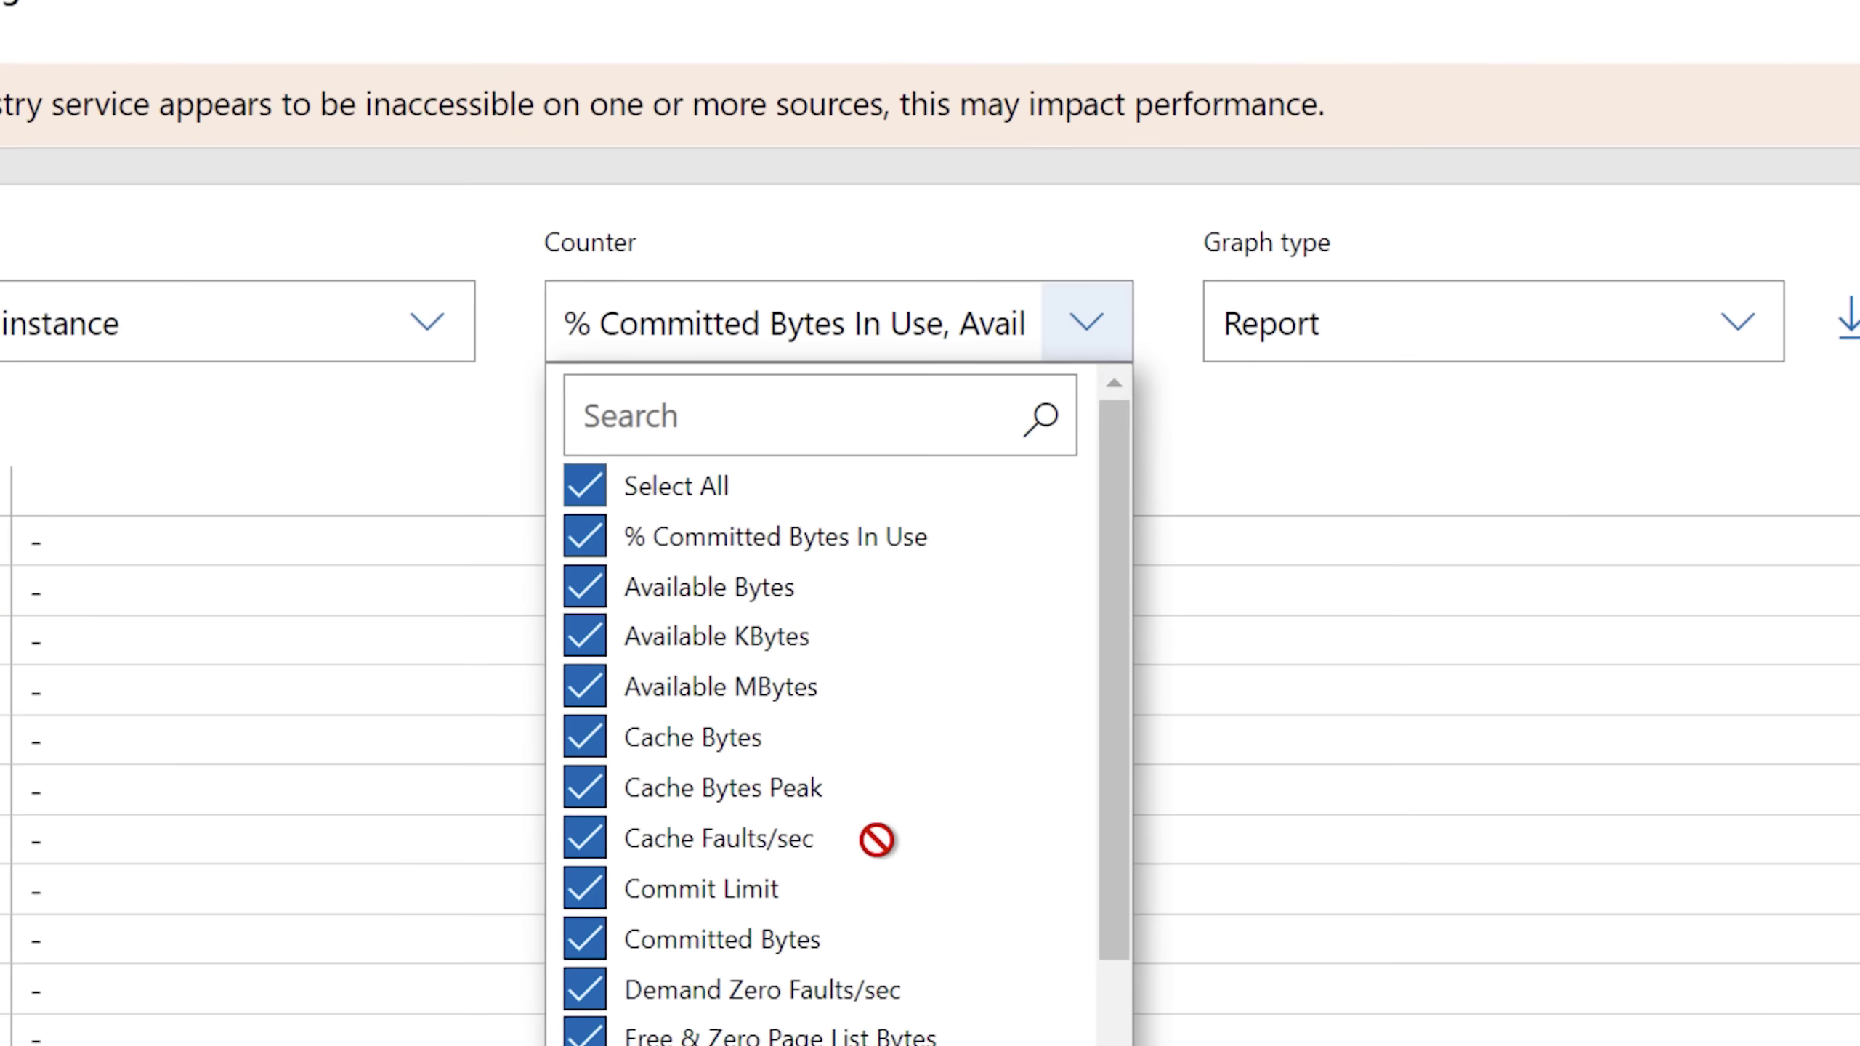
{"action": "left_click", "coordinate": [1743, 331]}
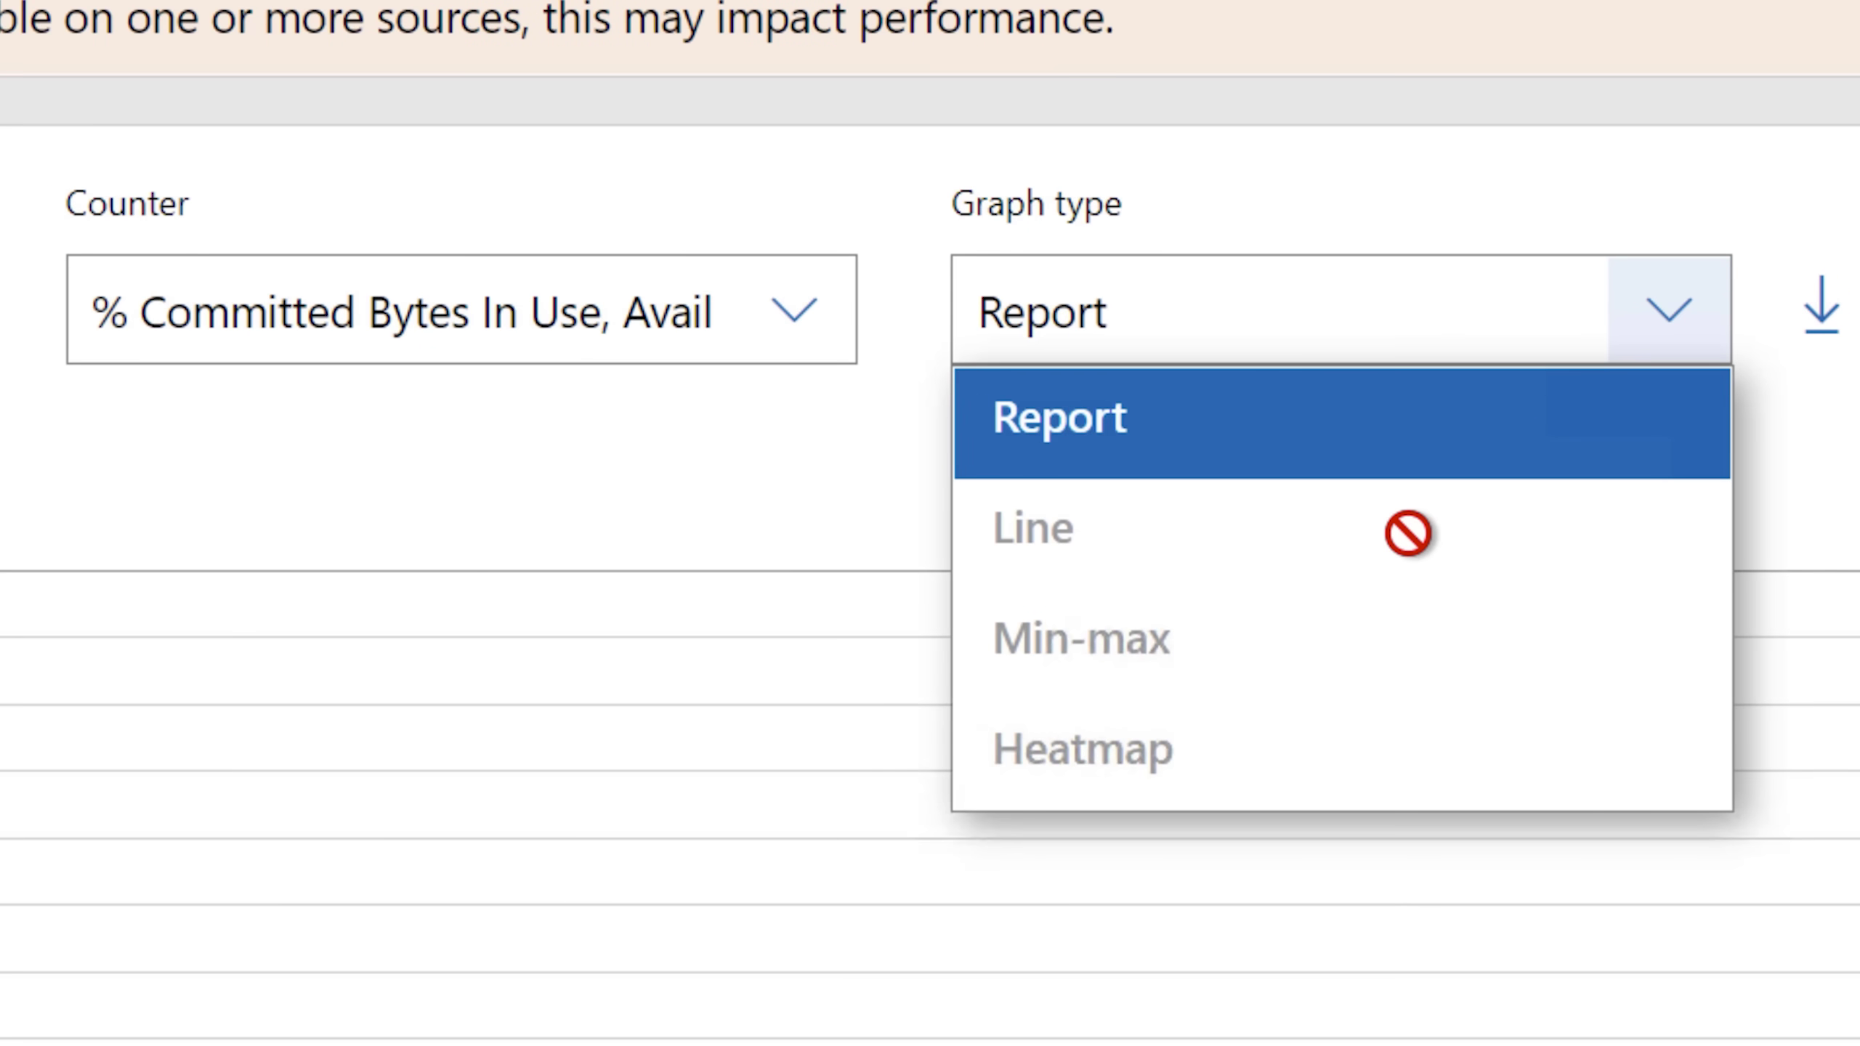